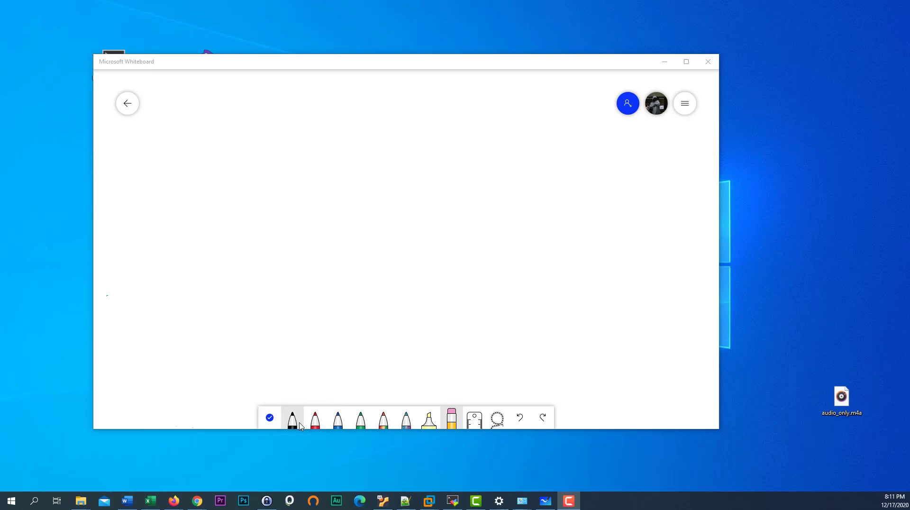
# - Select the black pen and start the firewall box outline on the blank board
pyautogui.click(296, 423)
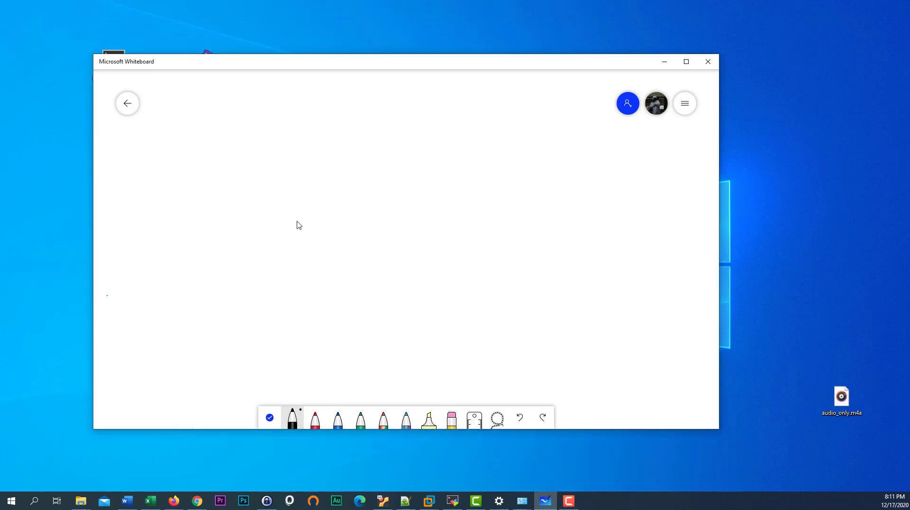
pyautogui.click(320, 207)
# - Draw the firewall box with a port, a router circle with an X, and the internet cloud
pyautogui.moveTo(318, 231)
pyautogui.mouseDown()
pyautogui.moveTo(320, 209)
pyautogui.moveTo(465, 206)
pyautogui.moveTo(465, 222)
pyautogui.mouseUp()
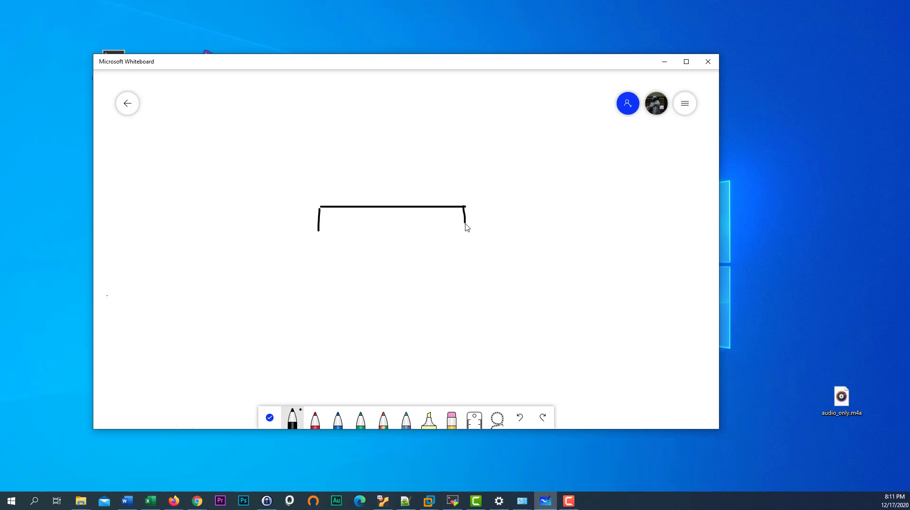
pyautogui.moveTo(321, 233); pyautogui.dragTo(450, 221)
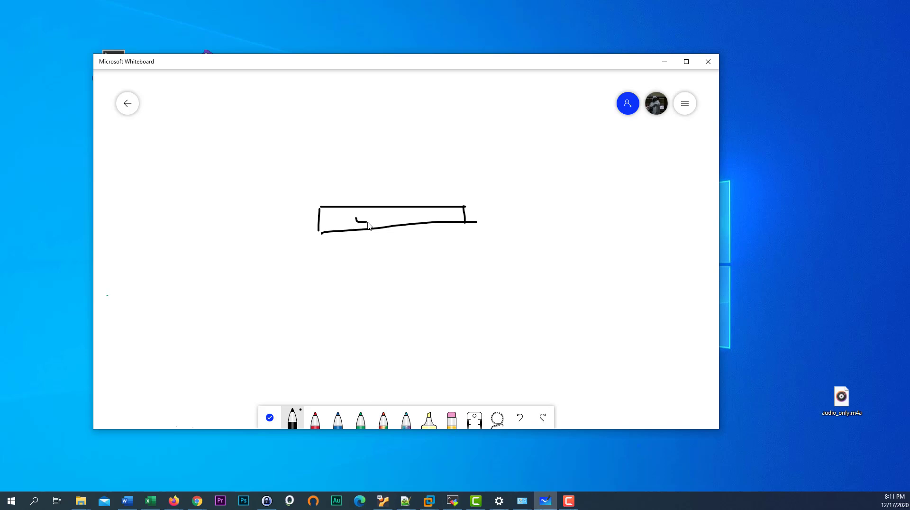
pyautogui.moveTo(357, 217)
pyautogui.mouseDown()
pyautogui.moveTo(419, 216)
pyautogui.moveTo(397, 217)
pyautogui.moveTo(393, 175)
pyautogui.mouseUp()
pyautogui.moveTo(362, 132)
pyautogui.mouseDown()
pyautogui.moveTo(435, 145)
pyautogui.moveTo(360, 122)
pyautogui.mouseUp()
pyautogui.moveTo(372, 129)
pyautogui.mouseDown()
pyautogui.moveTo(410, 161)
pyautogui.moveTo(398, 173)
pyautogui.mouseUp()
pyautogui.moveTo(413, 120)
pyautogui.mouseDown()
pyautogui.moveTo(421, 100)
pyautogui.moveTo(501, 81)
pyautogui.moveTo(509, 143)
pyautogui.moveTo(448, 129)
pyautogui.moveTo(447, 89)
pyautogui.mouseUp()
pyautogui.moveTo(493, 116)
pyautogui.mouseDown()
pyautogui.moveTo(507, 112)
pyautogui.moveTo(505, 130)
pyautogui.mouseUp()
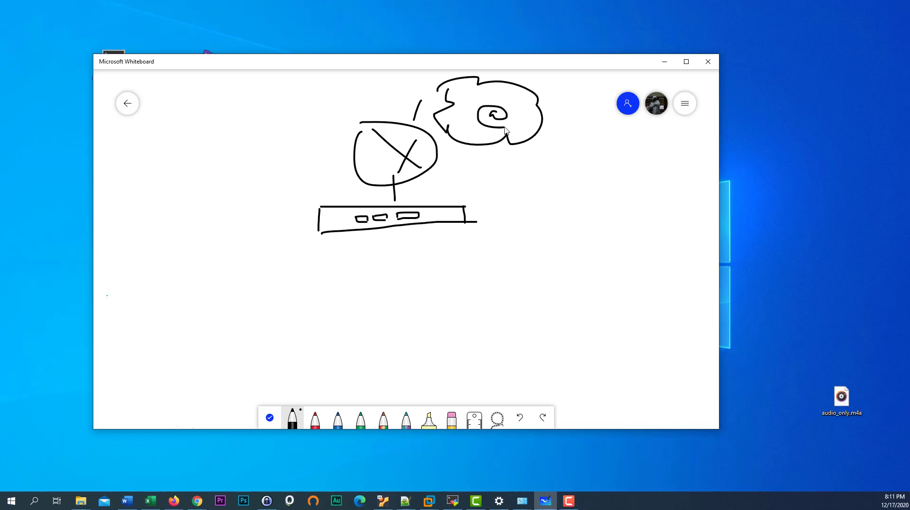
# - Draw the horizontal network line linked to both firewall ports, with drops to laptops and an access point
pyautogui.moveTo(360, 219); pyautogui.dragTo(364, 283)
pyautogui.moveTo(271, 291); pyautogui.dragTo(470, 282)
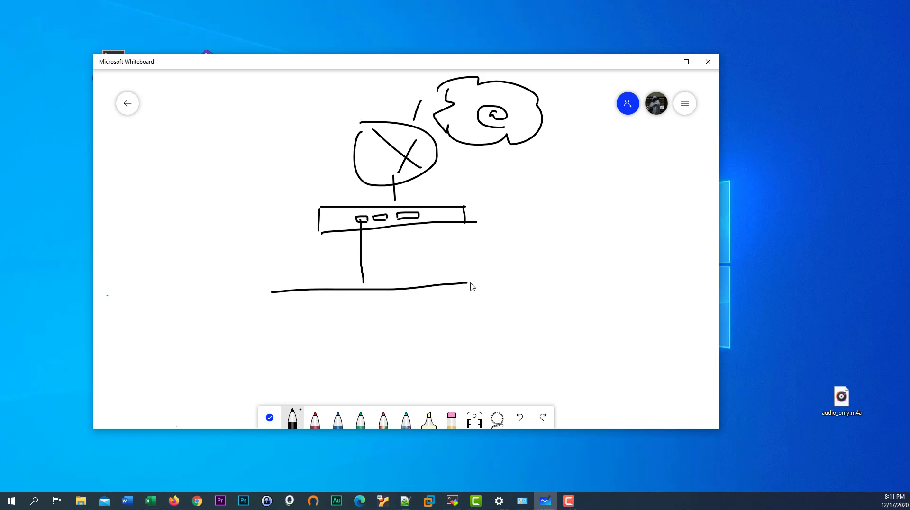
pyautogui.moveTo(294, 292)
pyautogui.mouseDown()
pyautogui.moveTo(294, 323)
pyautogui.moveTo(311, 350)
pyautogui.moveTo(280, 339)
pyautogui.moveTo(280, 331)
pyautogui.moveTo(278, 356)
pyautogui.moveTo(304, 372)
pyautogui.moveTo(310, 349)
pyautogui.mouseUp()
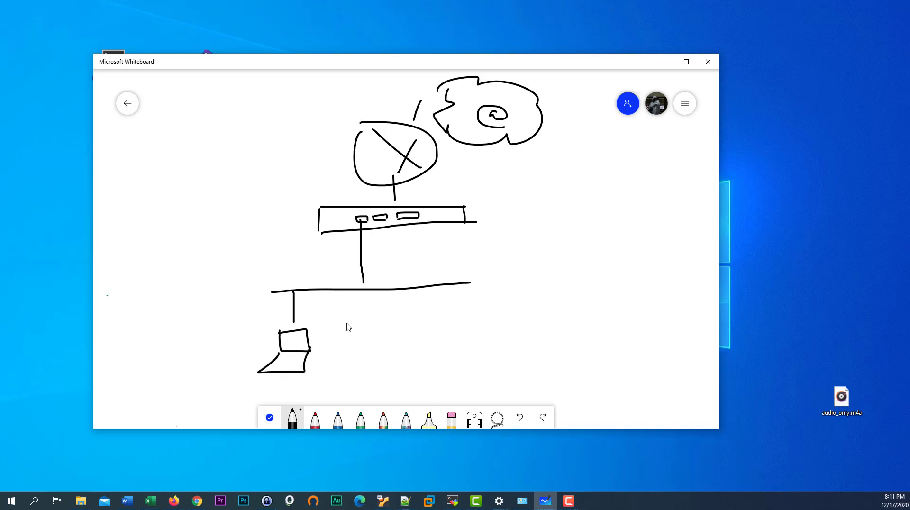
pyautogui.moveTo(363, 291)
pyautogui.mouseDown()
pyautogui.moveTo(364, 311)
pyautogui.moveTo(382, 315)
pyautogui.moveTo(353, 348)
pyautogui.moveTo(388, 338)
pyautogui.moveTo(337, 364)
pyautogui.moveTo(391, 361)
pyautogui.moveTo(383, 334)
pyautogui.mouseUp()
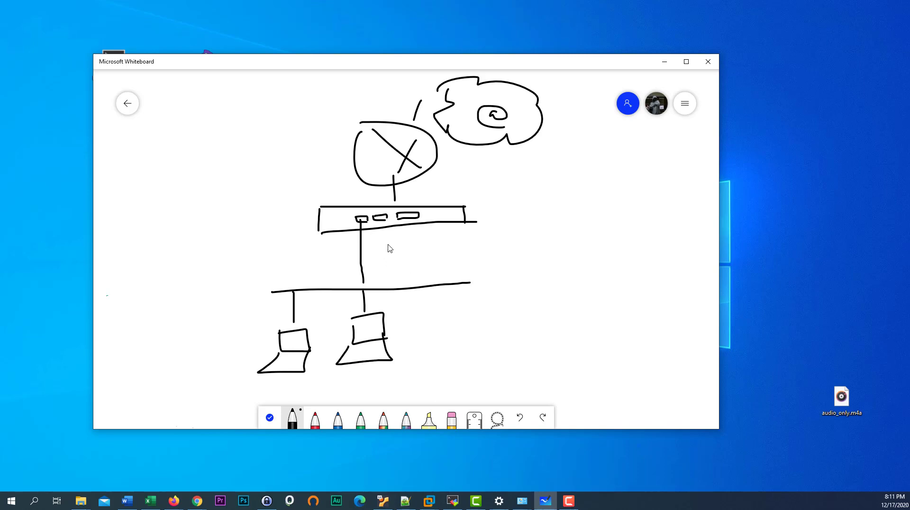
pyautogui.moveTo(383, 218); pyautogui.dragTo(389, 288)
pyautogui.moveTo(433, 286)
pyautogui.mouseDown()
pyautogui.moveTo(438, 318)
pyautogui.moveTo(477, 319)
pyautogui.moveTo(479, 327)
pyautogui.moveTo(436, 356)
pyautogui.moveTo(477, 348)
pyautogui.moveTo(474, 317)
pyautogui.moveTo(429, 321)
pyautogui.moveTo(433, 348)
pyautogui.moveTo(447, 330)
pyautogui.moveTo(463, 322)
pyautogui.moveTo(466, 335)
pyautogui.moveTo(473, 324)
pyautogui.mouseUp()
# - Label the access point WiFi and add a right-hand laptop, wireless waves, an arrow and a curved link
pyautogui.click(448, 323)
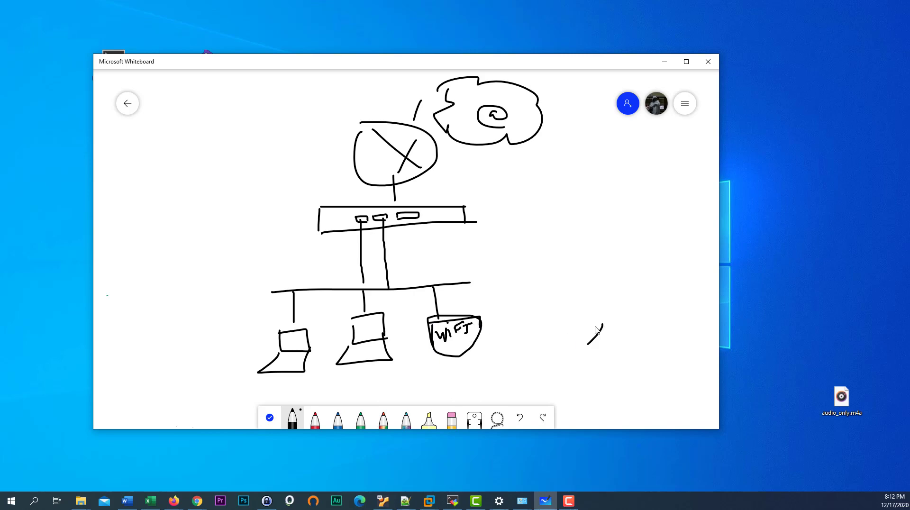
pyautogui.moveTo(606, 319)
pyautogui.mouseDown()
pyautogui.moveTo(614, 340)
pyautogui.moveTo(592, 352)
pyautogui.moveTo(616, 359)
pyautogui.moveTo(614, 341)
pyautogui.moveTo(562, 340)
pyautogui.mouseUp()
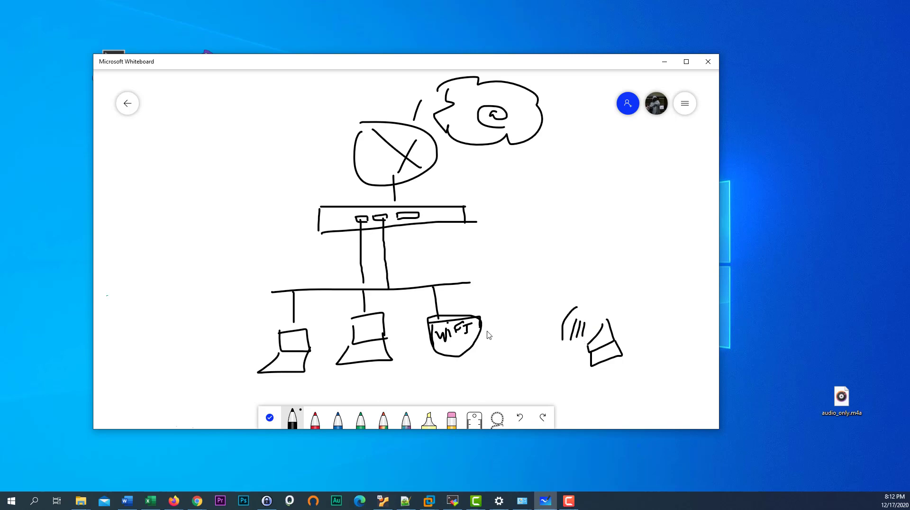
pyautogui.moveTo(486, 331); pyautogui.dragTo(506, 340)
pyautogui.moveTo(505, 307); pyautogui.dragTo(520, 341)
pyautogui.moveTo(569, 317)
pyautogui.mouseDown()
pyautogui.moveTo(533, 318)
pyautogui.moveTo(563, 317)
pyautogui.moveTo(549, 329)
pyautogui.mouseUp()
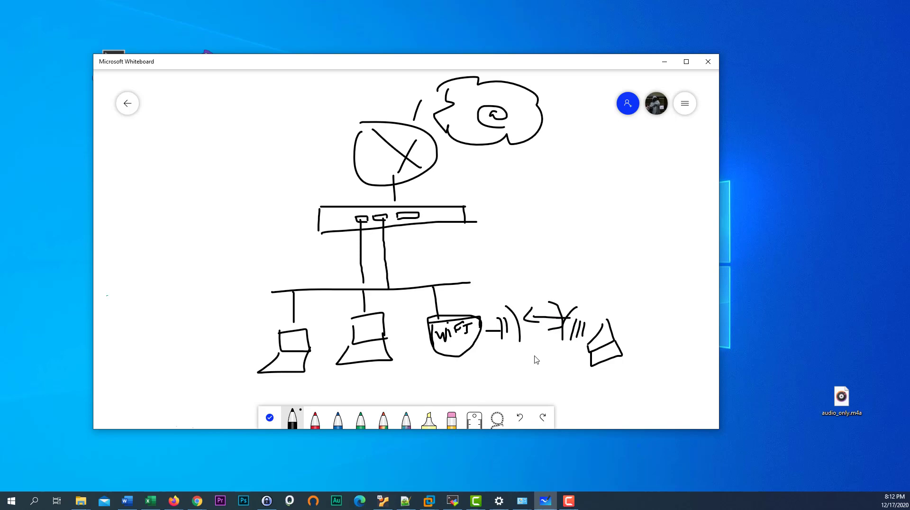
pyautogui.moveTo(602, 382)
pyautogui.mouseDown()
pyautogui.moveTo(533, 334)
pyautogui.moveTo(451, 340)
pyautogui.moveTo(382, 228)
pyautogui.moveTo(384, 186)
pyautogui.moveTo(496, 95)
pyautogui.mouseUp()
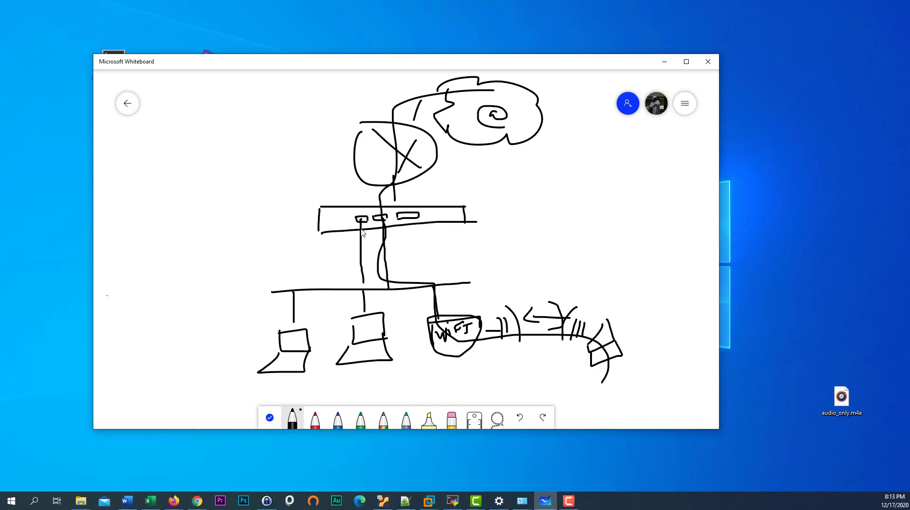
# - Retrace the router and bus lines, extend the bus, curve a link under the WiFi box, then select the eraser
pyautogui.moveTo(362, 259)
pyautogui.mouseDown()
pyautogui.moveTo(363, 290)
pyautogui.moveTo(262, 294)
pyautogui.moveTo(378, 290)
pyautogui.mouseUp()
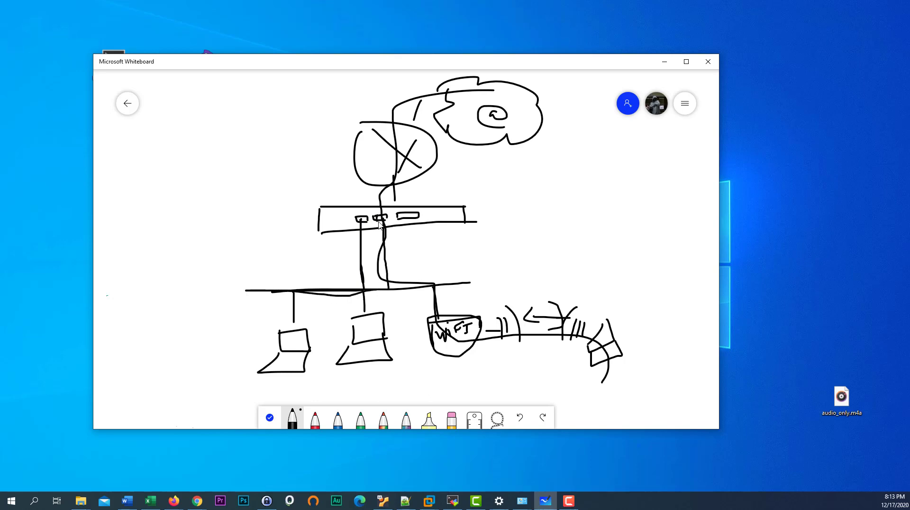
pyautogui.moveTo(379, 221)
pyautogui.mouseDown()
pyautogui.moveTo(386, 219)
pyautogui.moveTo(386, 281)
pyautogui.moveTo(434, 291)
pyautogui.mouseUp()
pyautogui.moveTo(436, 288)
pyautogui.mouseDown()
pyautogui.moveTo(477, 280)
pyautogui.moveTo(471, 289)
pyautogui.moveTo(487, 289)
pyautogui.moveTo(469, 298)
pyautogui.moveTo(466, 290)
pyautogui.mouseUp()
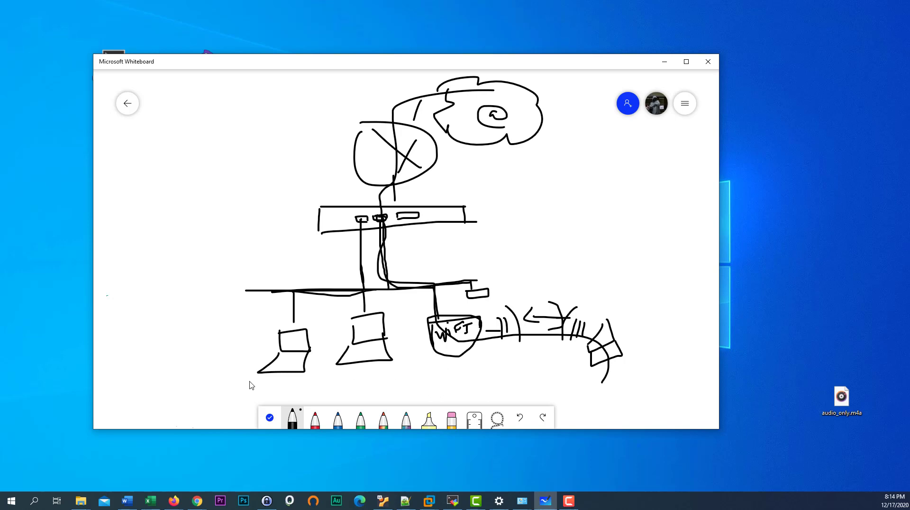
pyautogui.moveTo(355, 378)
pyautogui.mouseDown()
pyautogui.moveTo(447, 372)
pyautogui.moveTo(454, 331)
pyautogui.mouseUp()
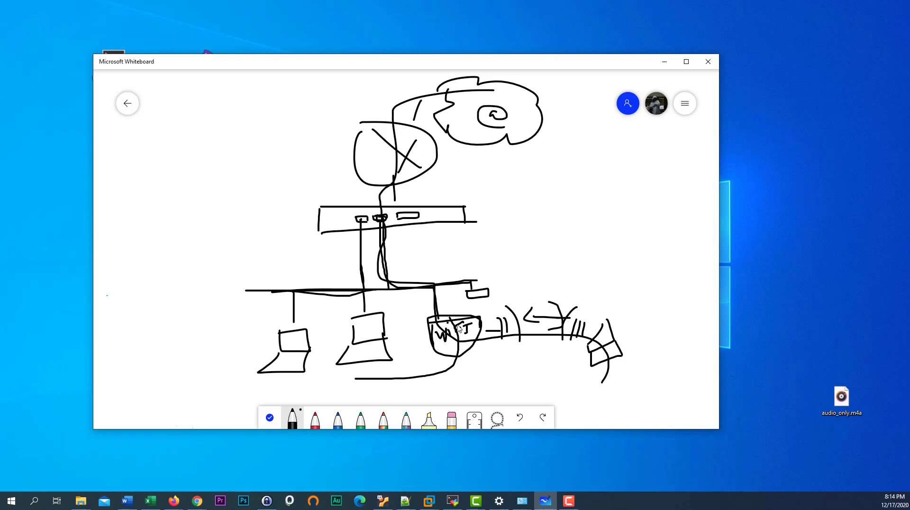
pyautogui.moveTo(459, 328)
pyautogui.mouseDown()
pyautogui.moveTo(432, 283)
pyautogui.moveTo(385, 275)
pyautogui.moveTo(382, 243)
pyautogui.mouseUp()
pyautogui.click(451, 418)
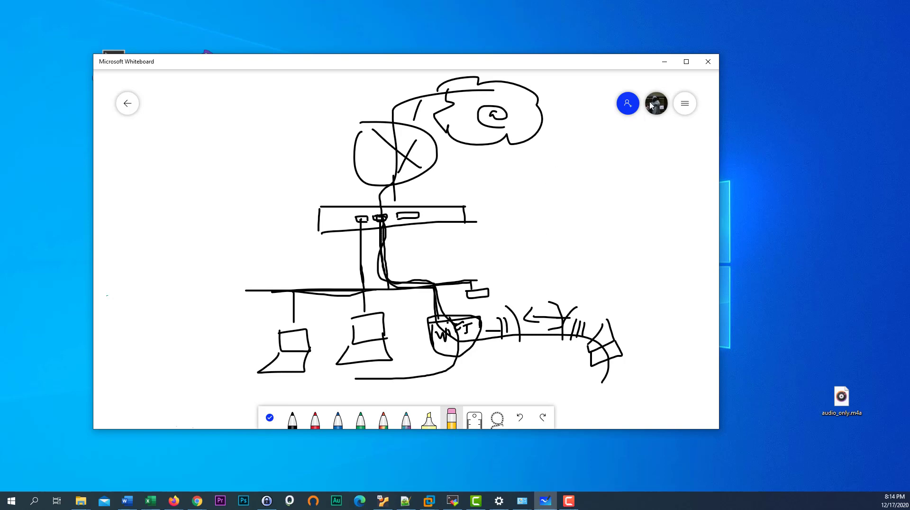
# - Minimize Whiteboard and bring back the pfSense browser window, maximized
pyautogui.click(664, 62)
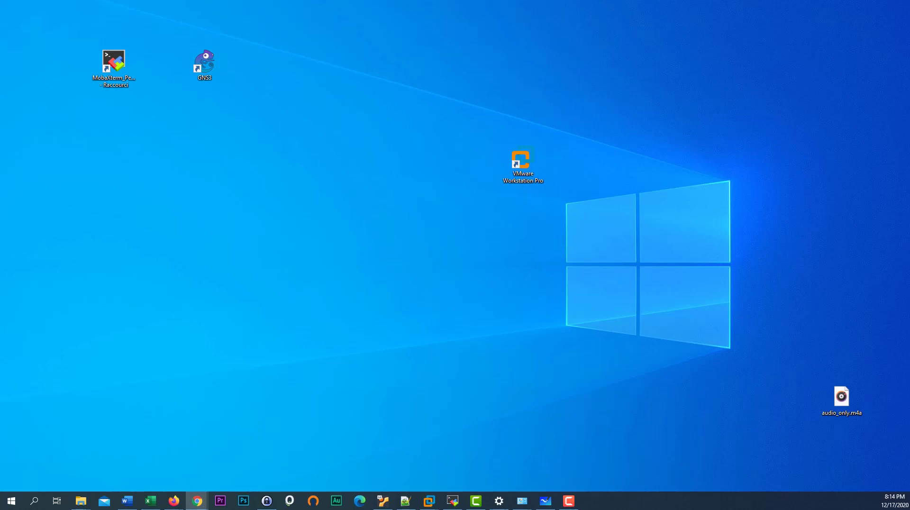
pyautogui.hotkey('alt', 'Tab')
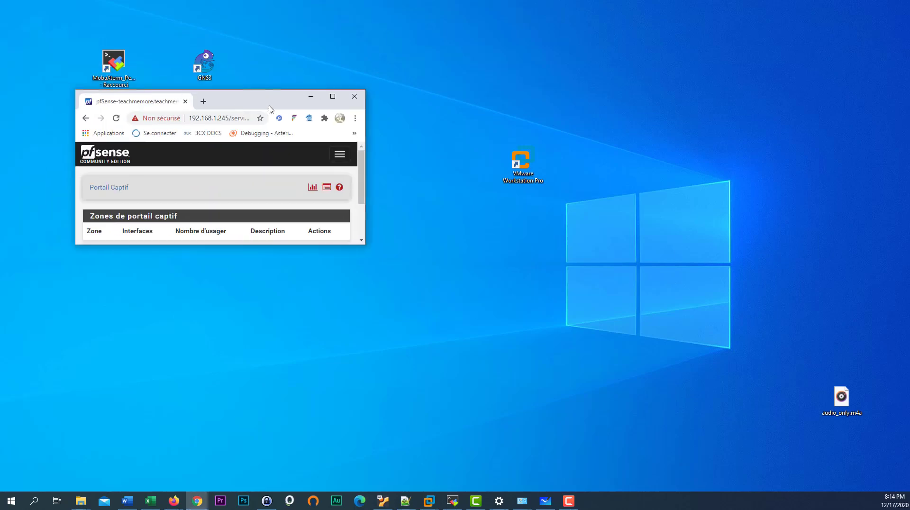
pyautogui.moveTo(224, 103); pyautogui.dragTo(337, 102)
pyautogui.click(447, 91)
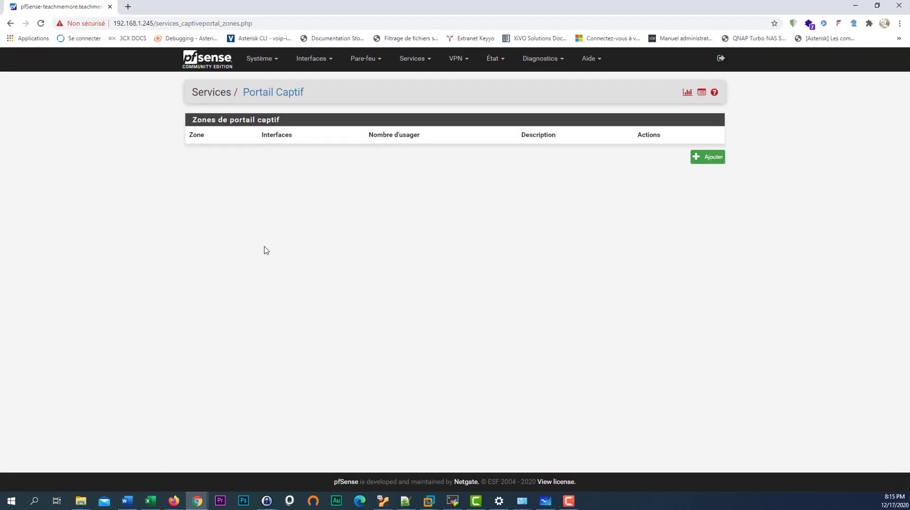
# - View the empty Captive Portal zones page under Services, then return to the dashboard
pyautogui.click(431, 69)
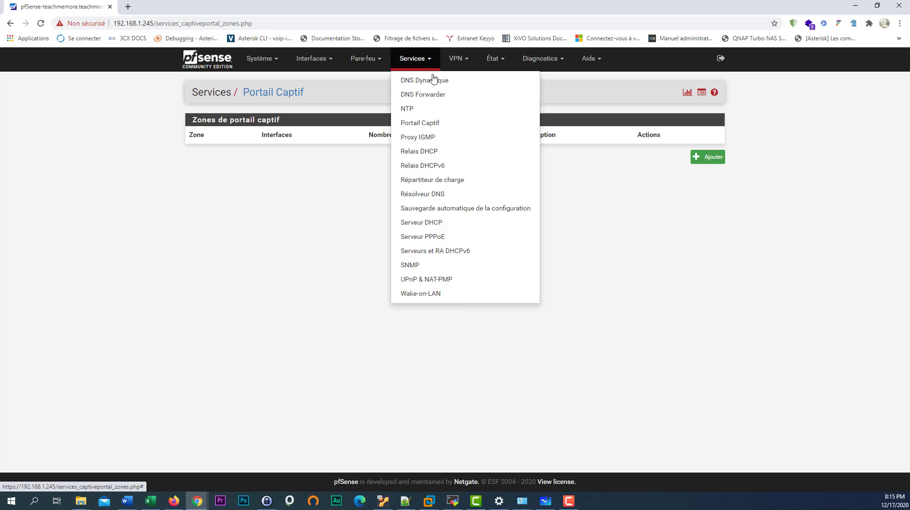
pyautogui.click(432, 127)
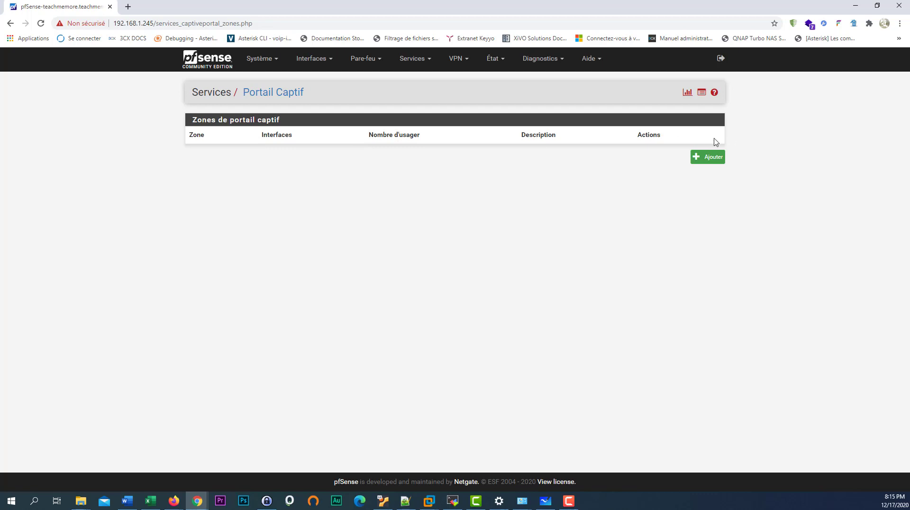
pyautogui.click(216, 69)
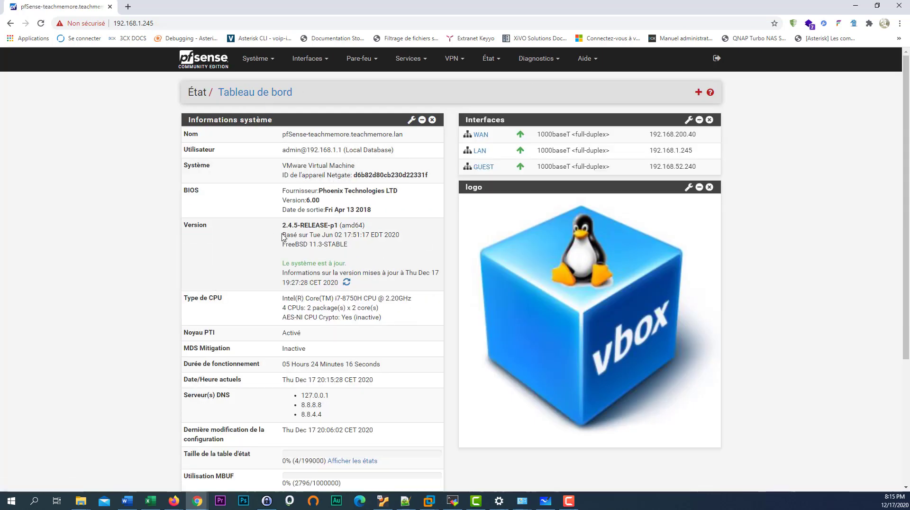
# - Review the dashboard's version 2.4.5-RELEASE-p1 and the WAN, LAN and GUEST interface addresses
pyautogui.moveTo(349, 245); pyautogui.dragTo(281, 228)
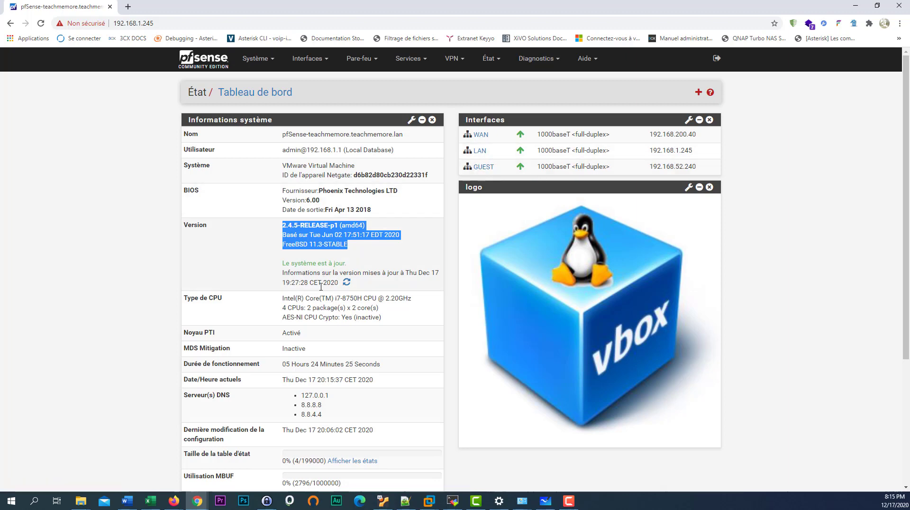
pyautogui.scroll(-3, 321, 284)
pyautogui.scroll(3, 321, 283)
pyautogui.moveTo(302, 246)
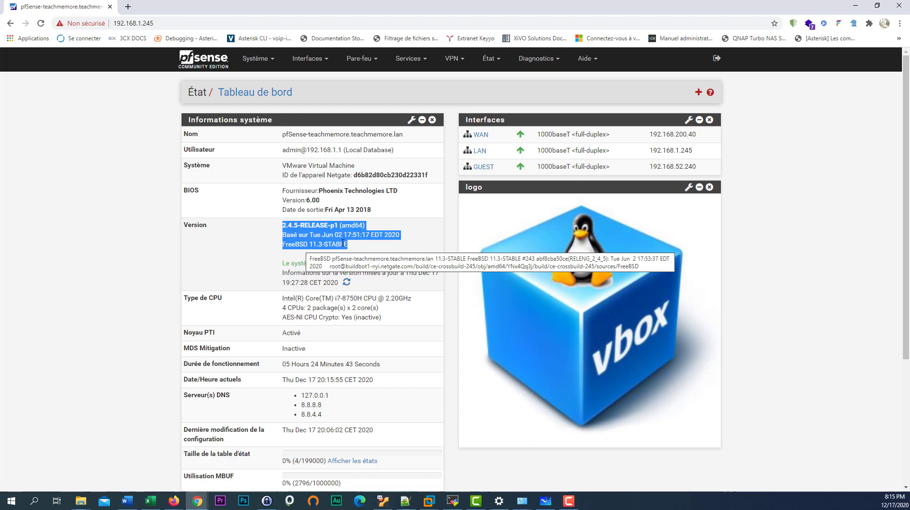
pyautogui.click(302, 245)
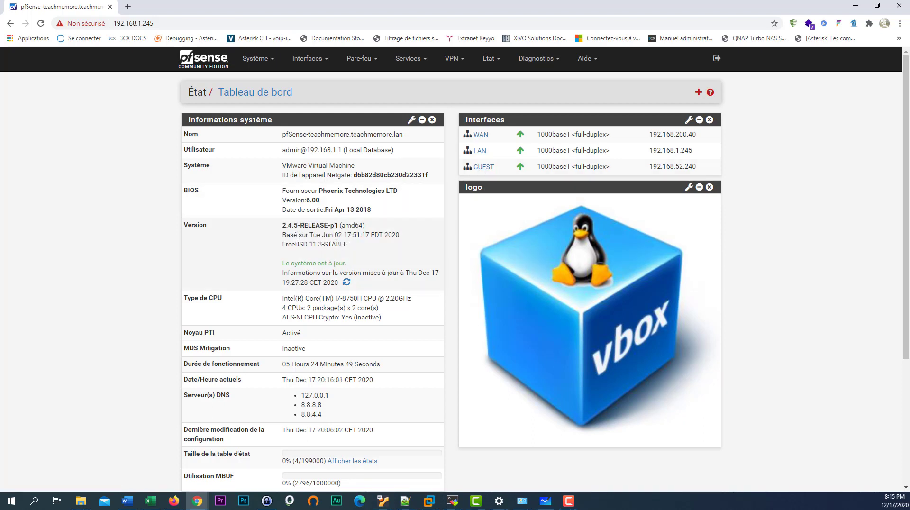
pyautogui.moveTo(337, 244)
pyautogui.scroll(-4, 357, 340)
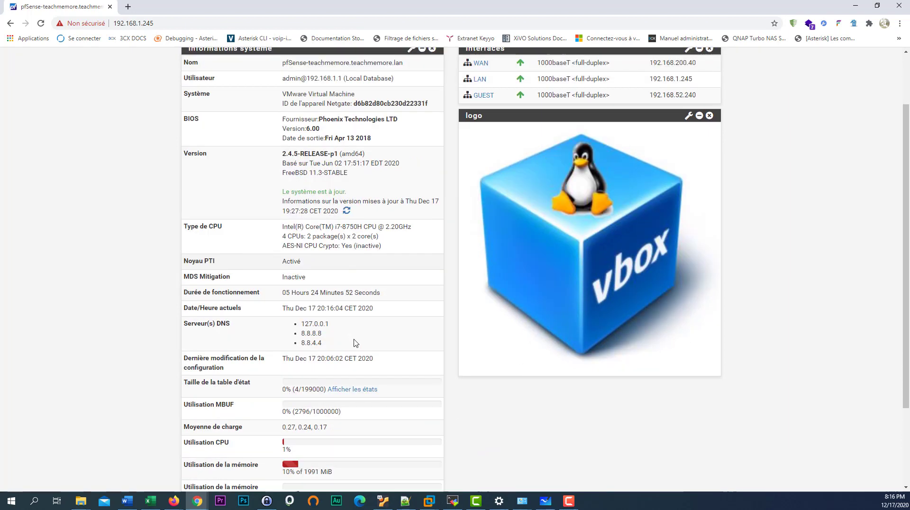
pyautogui.scroll(3, 355, 341)
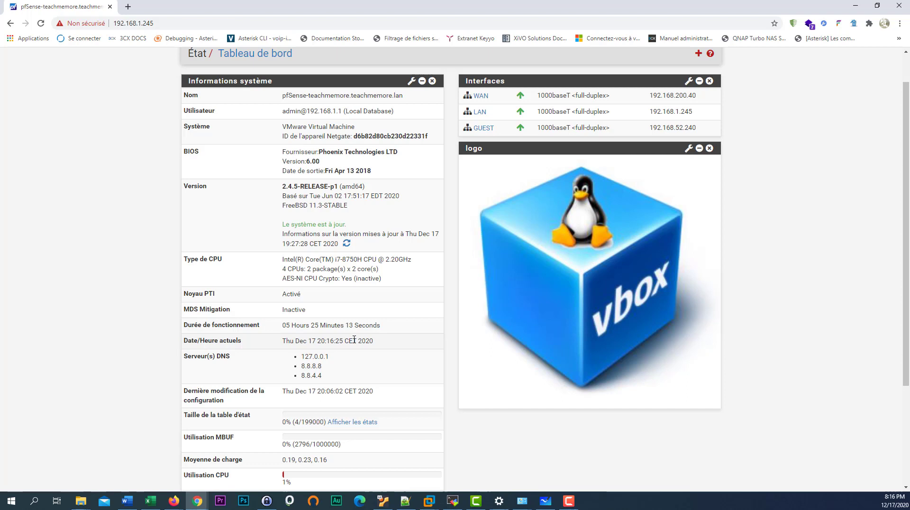
pyautogui.scroll(2, 398, 246)
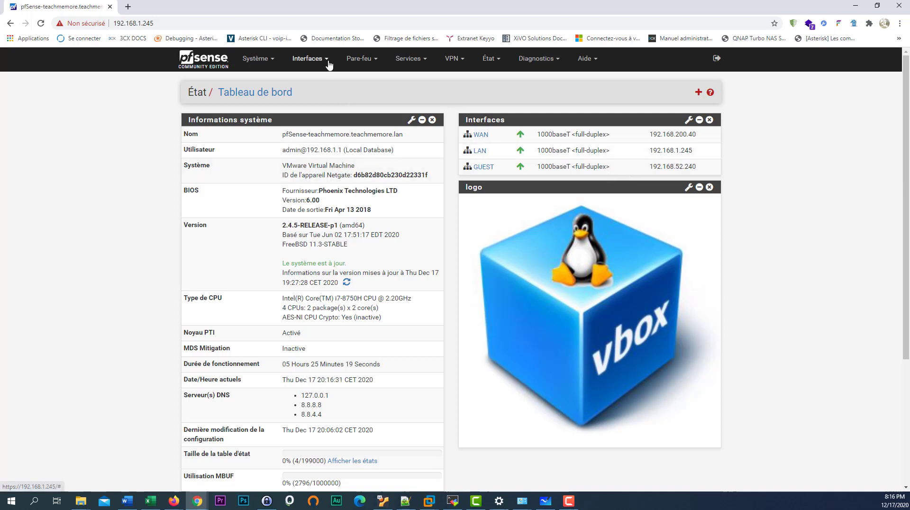
# - From Services > Portail Captif, begin adding a new captive portal zone
pyautogui.click(428, 61)
pyautogui.click(438, 124)
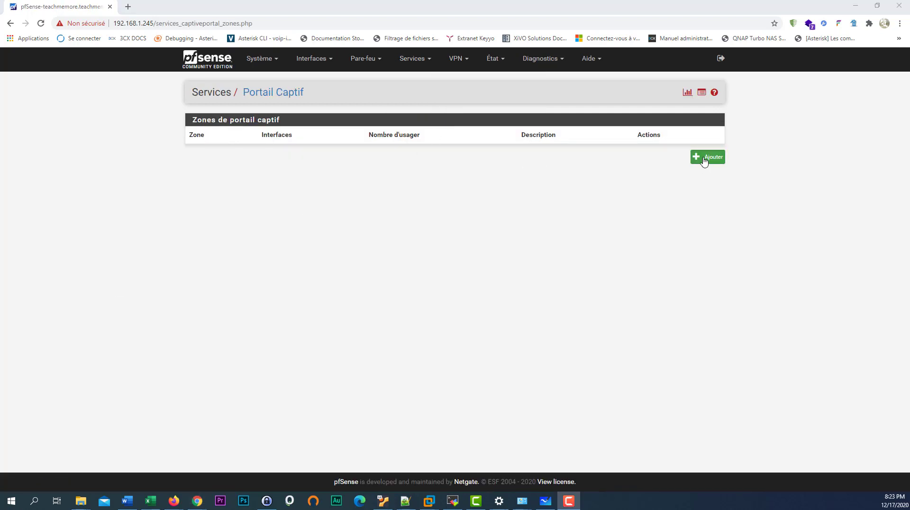
pyautogui.click(706, 157)
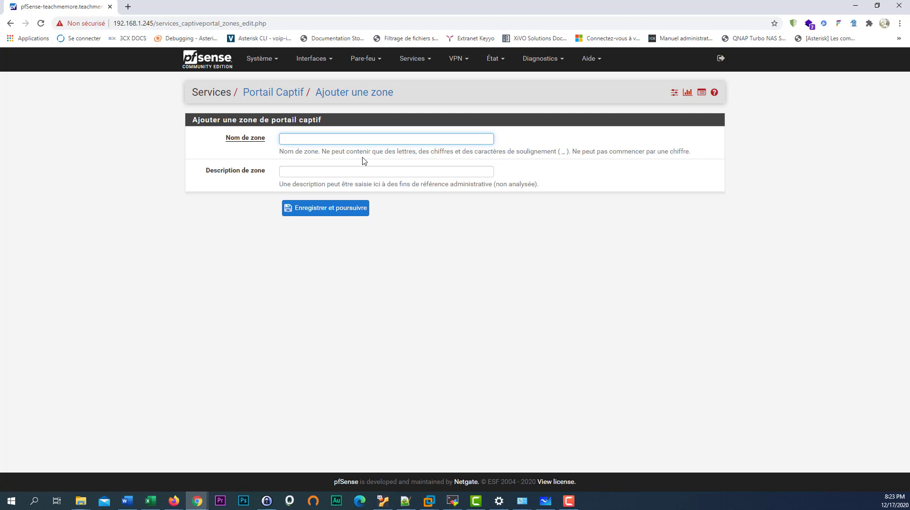
# - Create zone GUEST described as 'Réseau dédié aux guests' and save to continue
pyautogui.write('GUS')
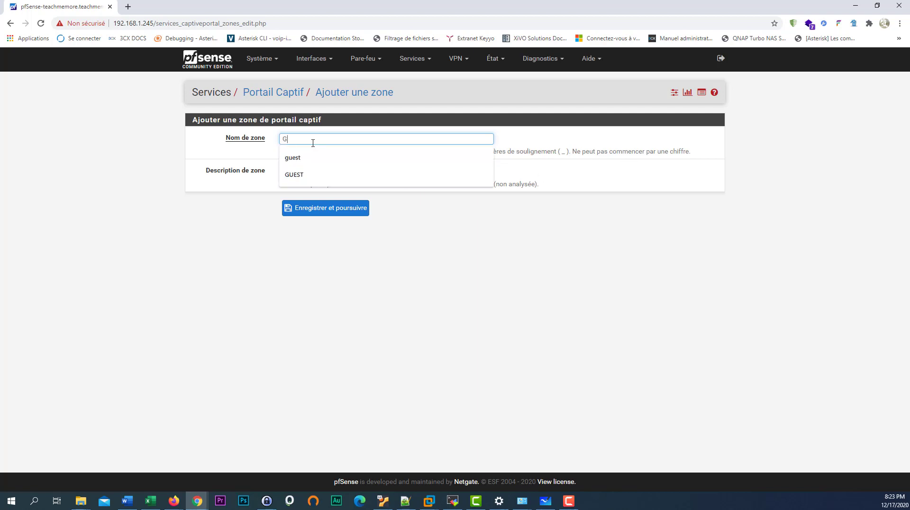
pyautogui.press('BackSpace')
pyautogui.press('BackSpace')
pyautogui.press('BackSpace')
pyautogui.click(311, 174)
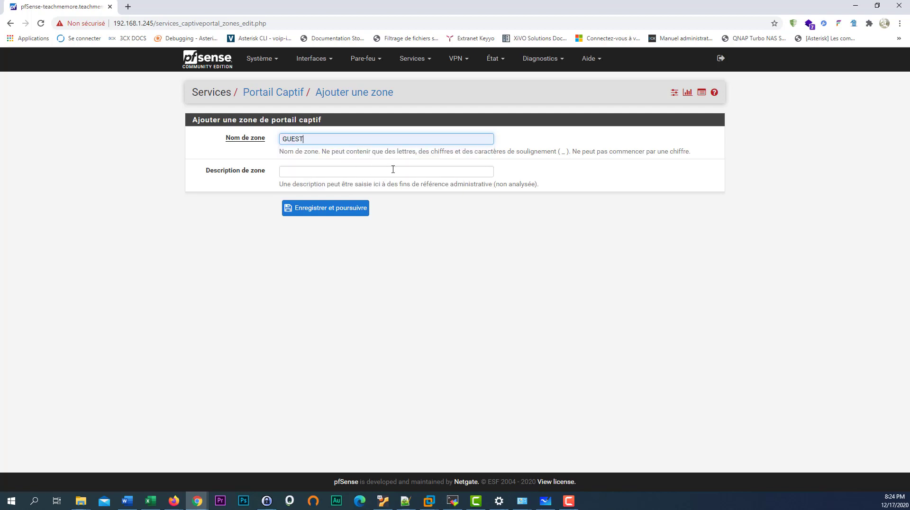
pyautogui.click(333, 174)
pyautogui.click(332, 189)
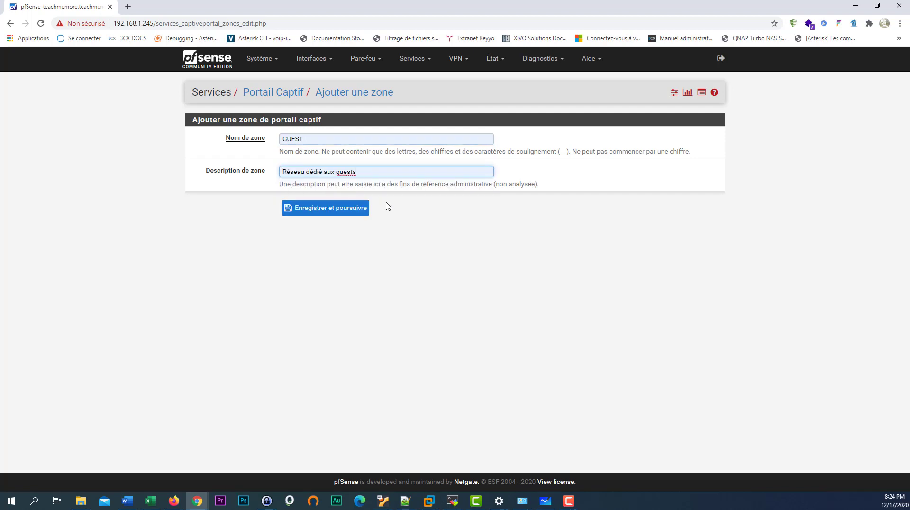
pyautogui.click(341, 210)
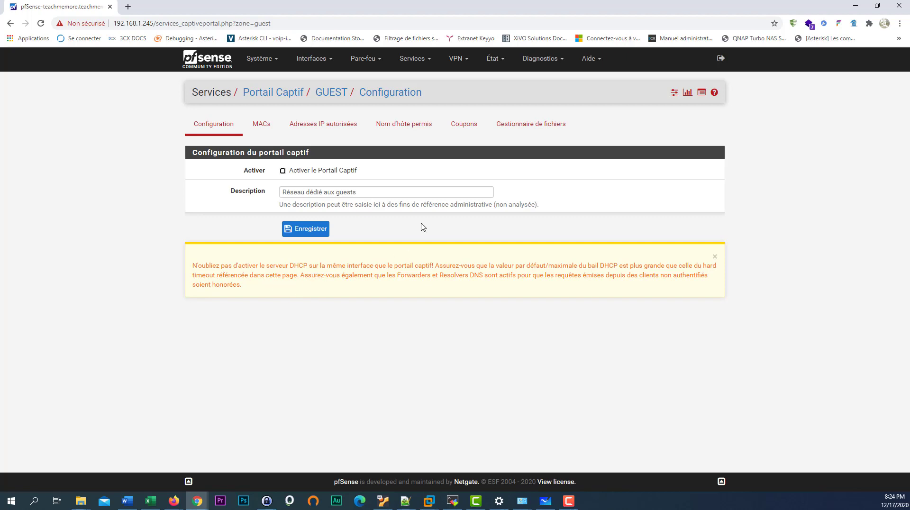
pyautogui.click(310, 231)
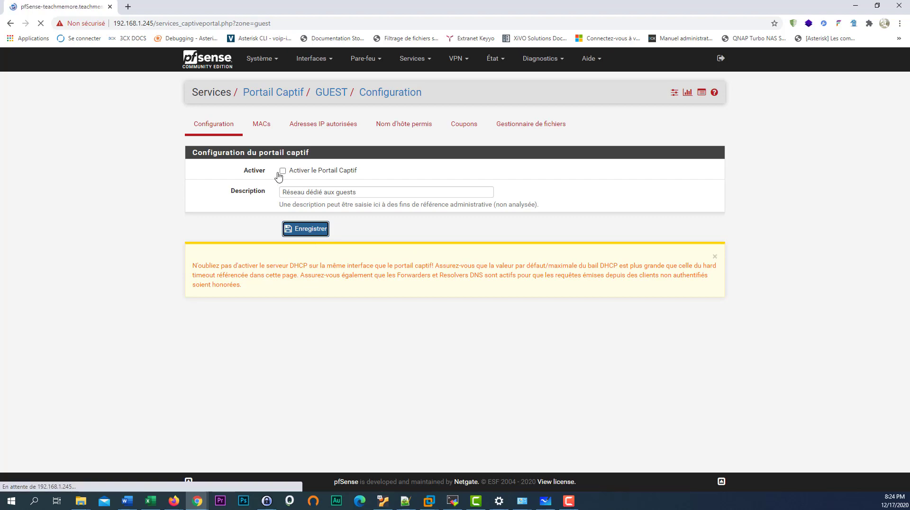
# - Enable the captive portal for the zone and assign it to the GUEST interface
pyautogui.click(283, 225)
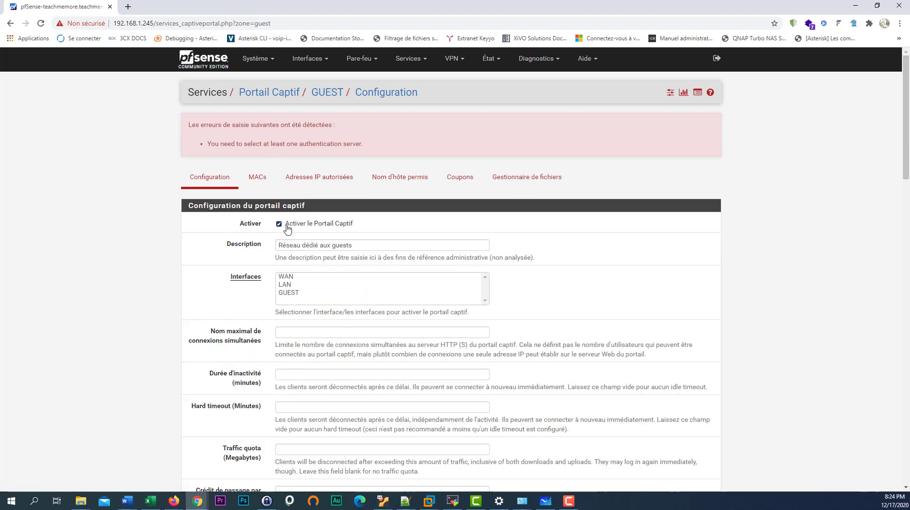
pyautogui.scroll(-2, 267, 265)
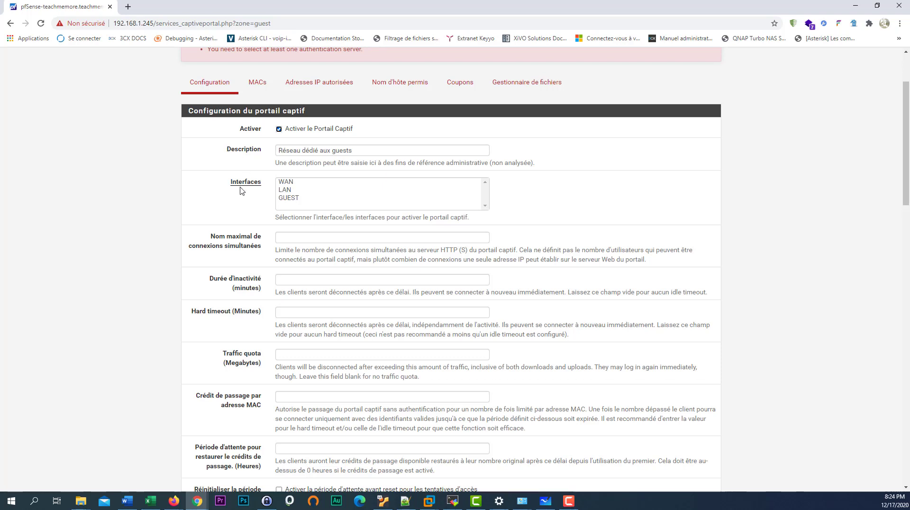
pyautogui.click(290, 200)
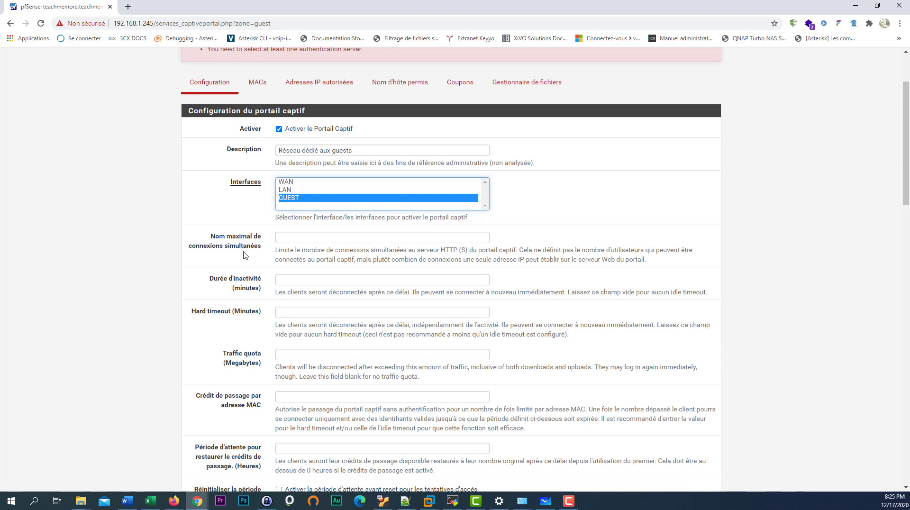
pyautogui.click(287, 240)
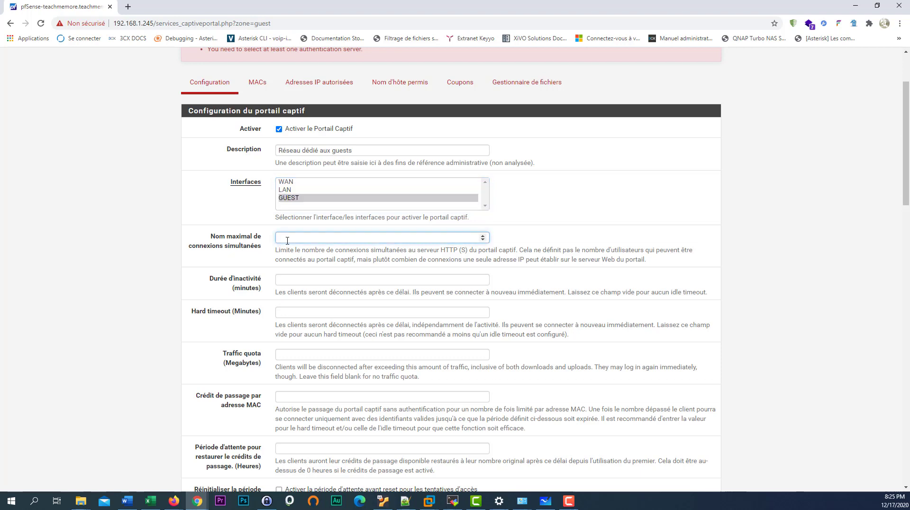
# - Set 1 simultaneous connection, a 10-minute idle timeout and a 30-minute hard timeout
pyautogui.write('1')
pyautogui.moveTo(291, 240); pyautogui.dragTo(268, 241)
pyautogui.click(307, 275)
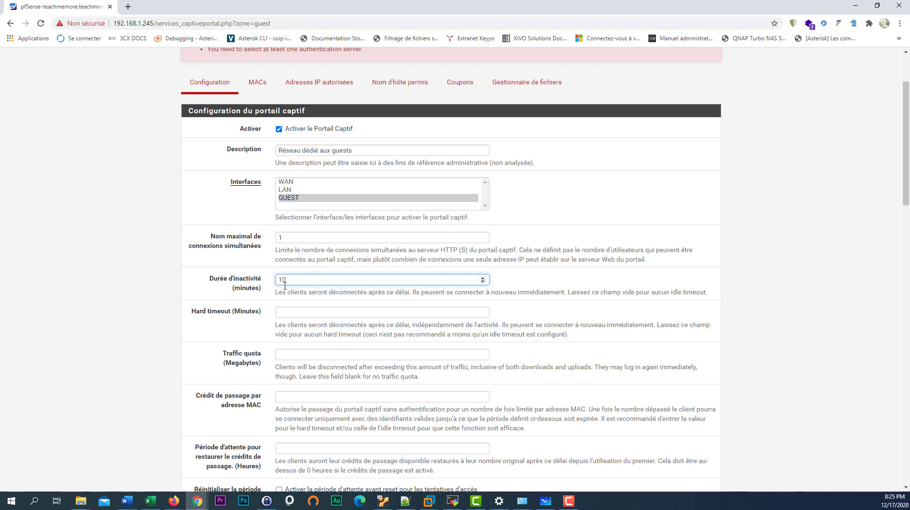
pyautogui.click(267, 306)
pyautogui.scroll(-1, 270, 303)
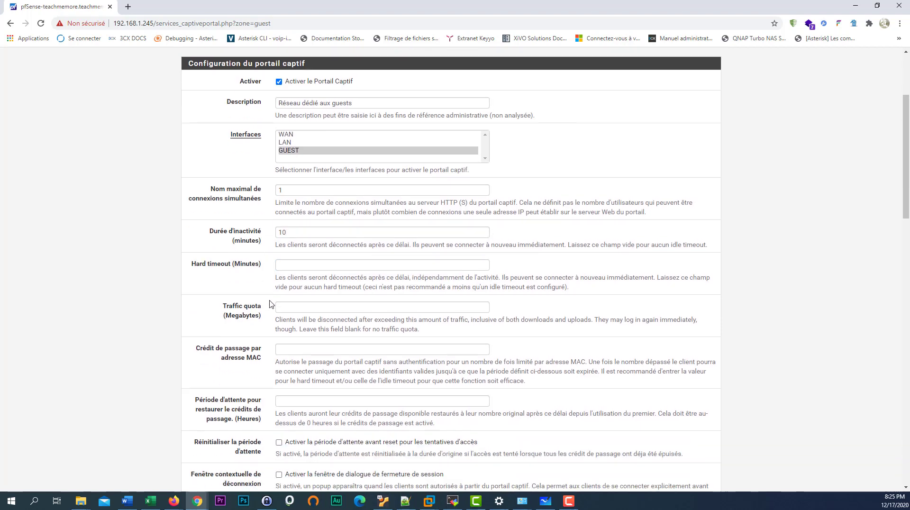
pyautogui.scroll(1, 270, 303)
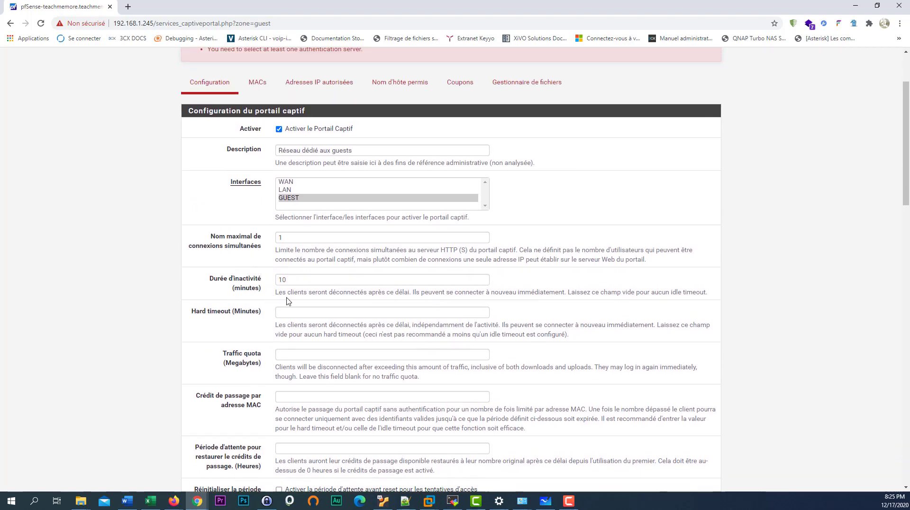
pyautogui.doubleClick(287, 280)
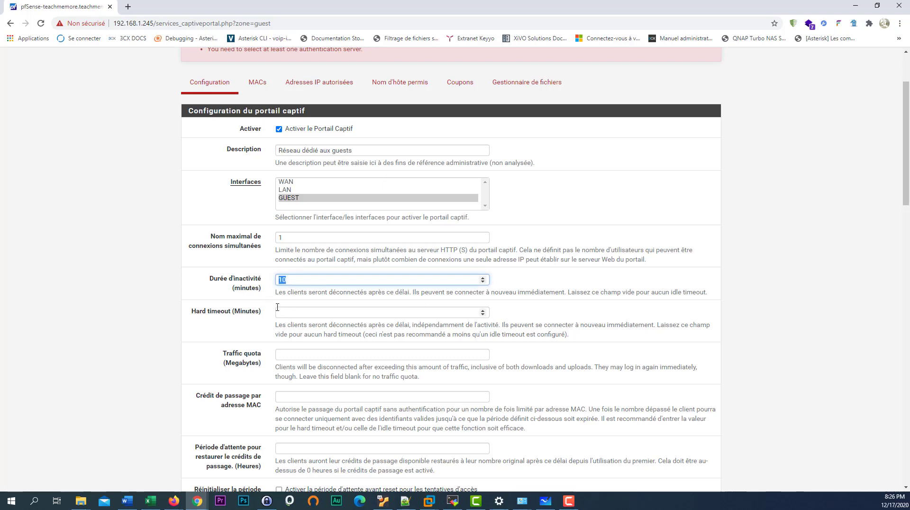
pyautogui.click(303, 314)
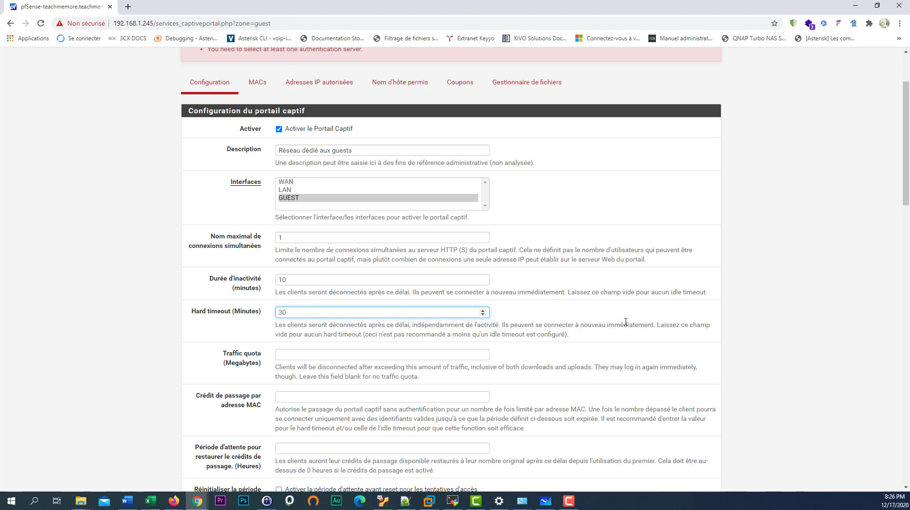
pyautogui.scroll(-2, 396, 317)
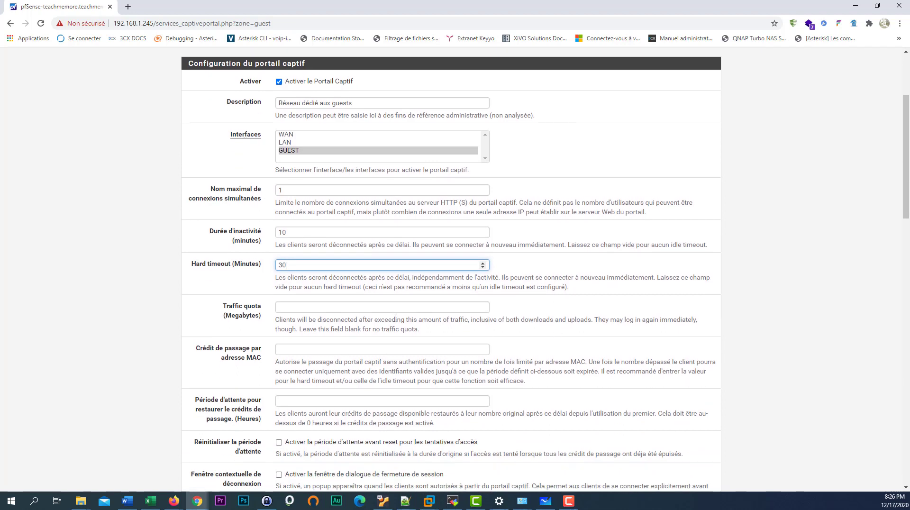
pyautogui.scroll(-1, 327, 295)
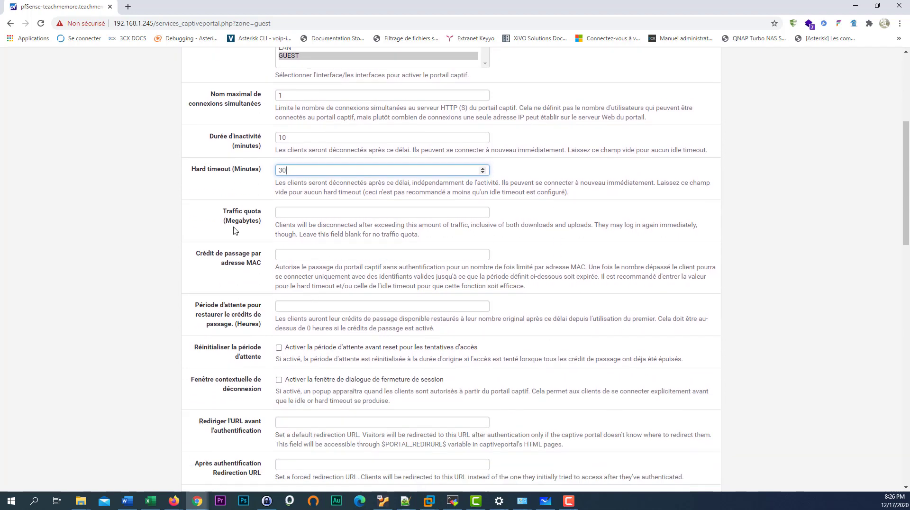
# - Enter a per-client traffic quota of 1024 megabytes on the GUEST portal form
pyautogui.click(298, 210)
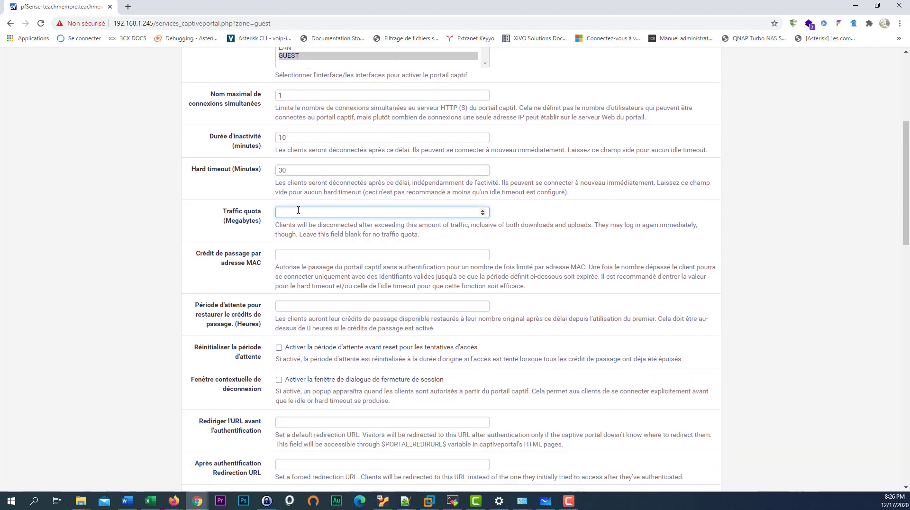
pyautogui.write('1024')
pyautogui.click(314, 236)
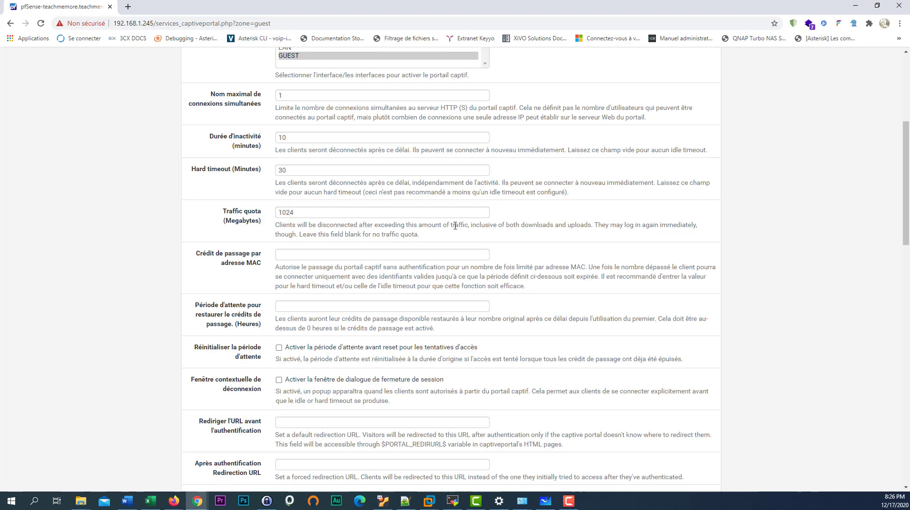
pyautogui.moveTo(435, 236); pyautogui.dragTo(273, 226)
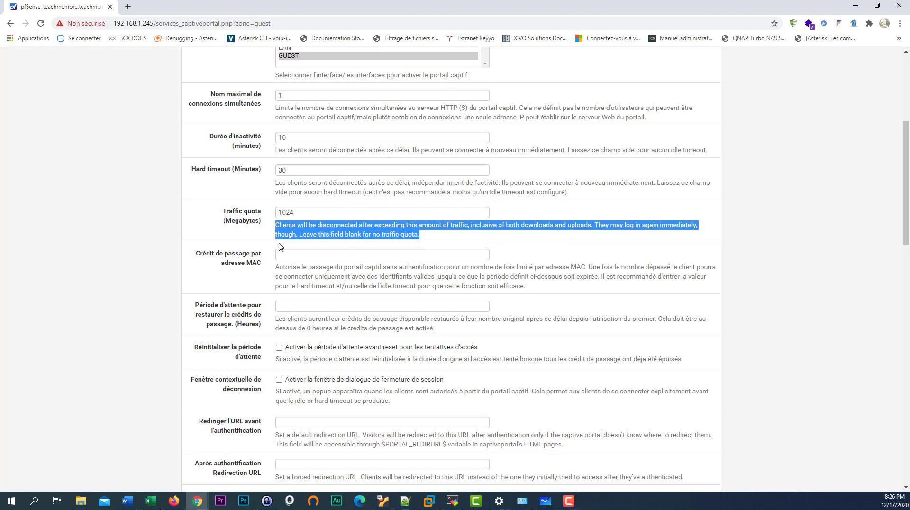
pyautogui.scroll(-1, 293, 269)
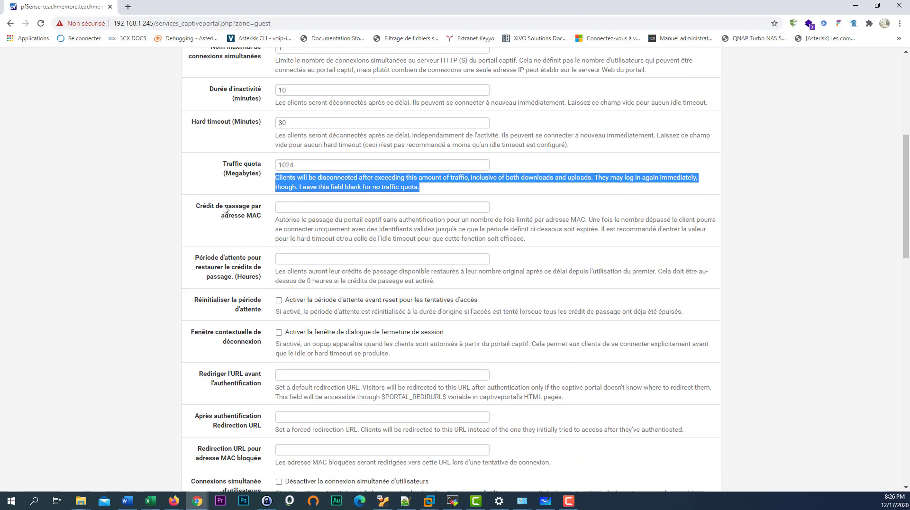
pyautogui.scroll(-2, 267, 251)
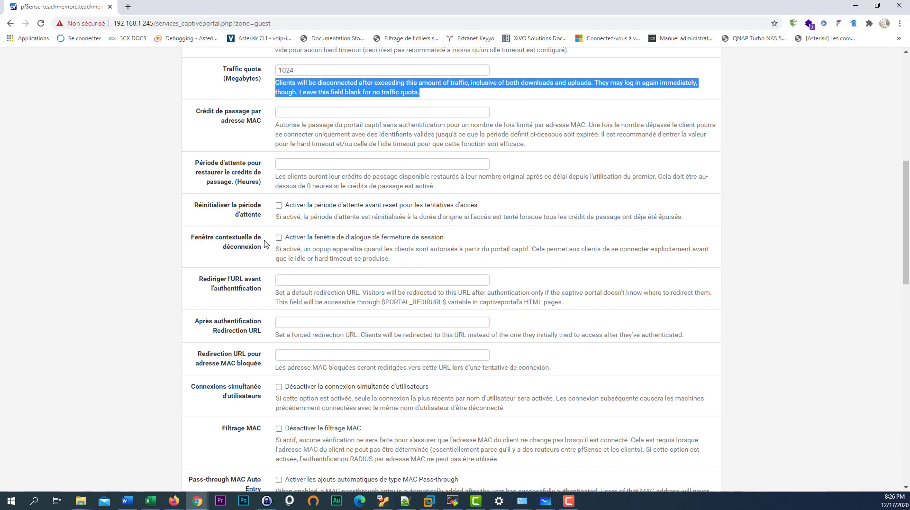
# - Enable the logout popup window for GUEST portal clients
pyautogui.click(279, 238)
pyautogui.scroll(-1, 298, 273)
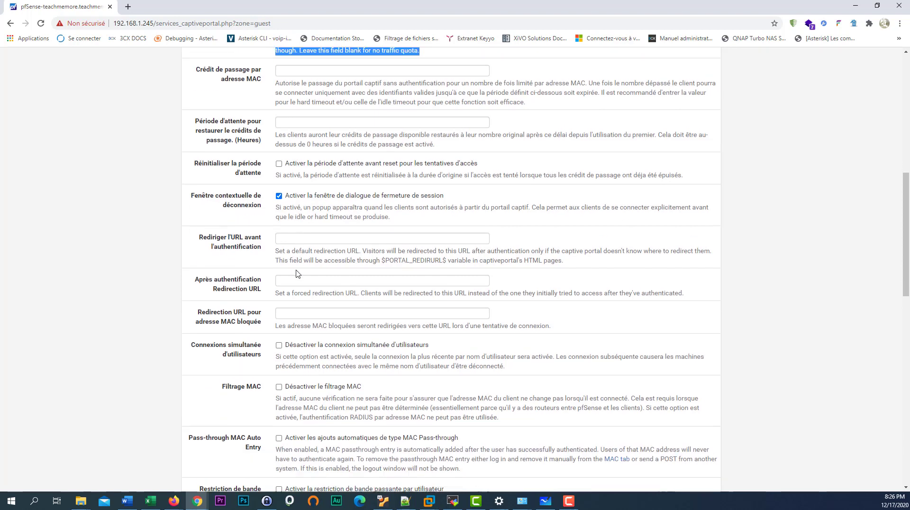
pyautogui.click(315, 231)
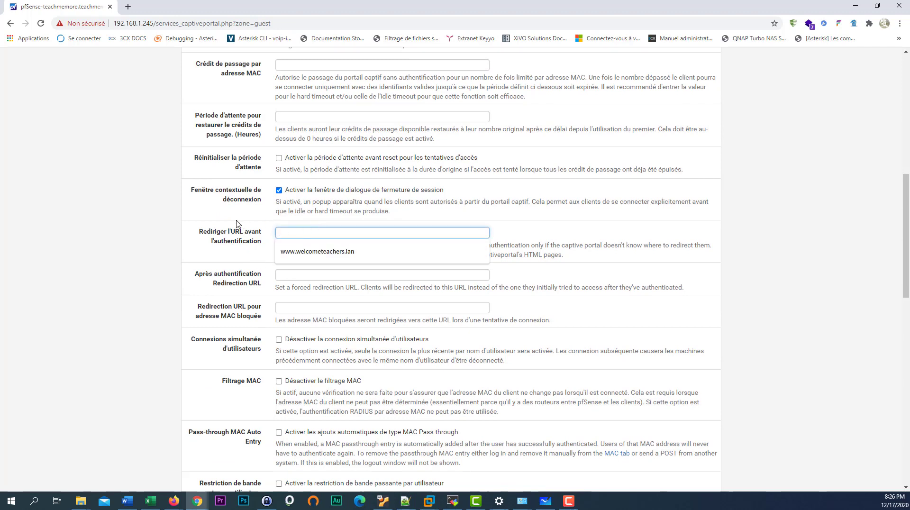
pyautogui.click(235, 241)
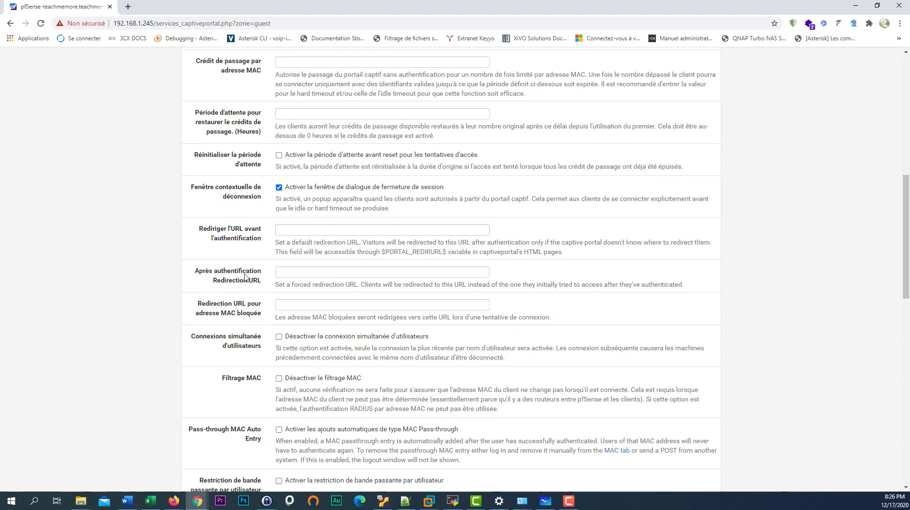
pyautogui.scroll(-1, 245, 278)
pyautogui.click(295, 227)
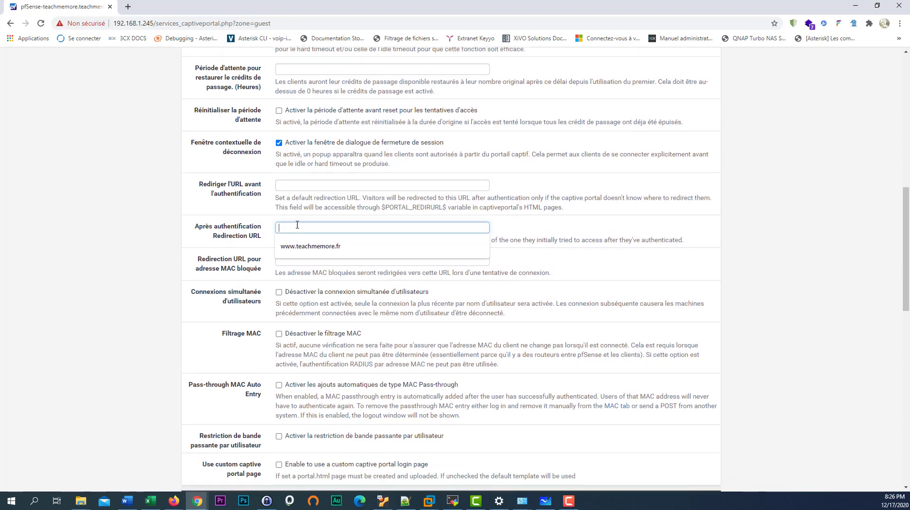
pyautogui.click(348, 249)
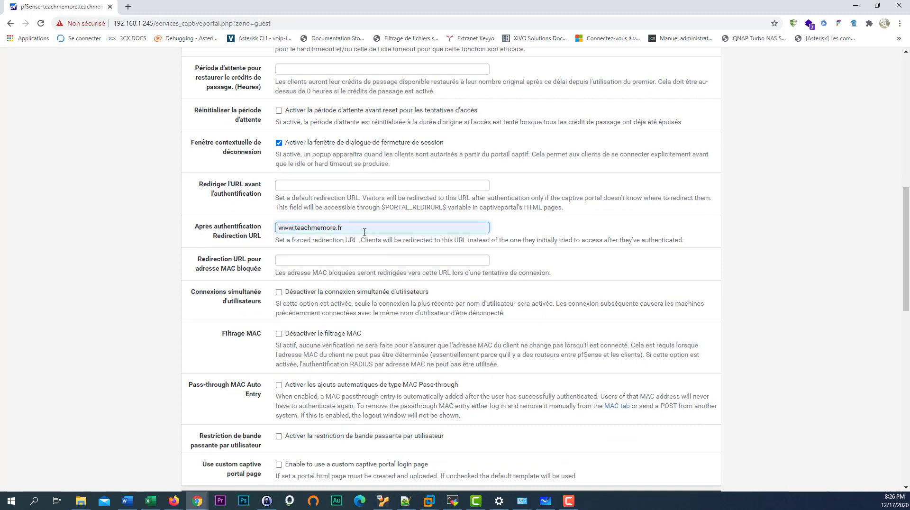
pyautogui.scroll(-1, 241, 274)
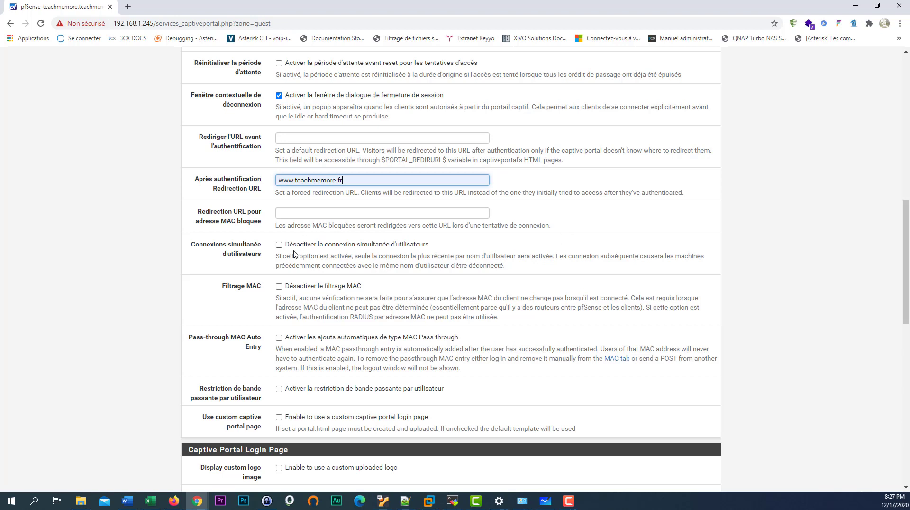
pyautogui.scroll(-1, 277, 274)
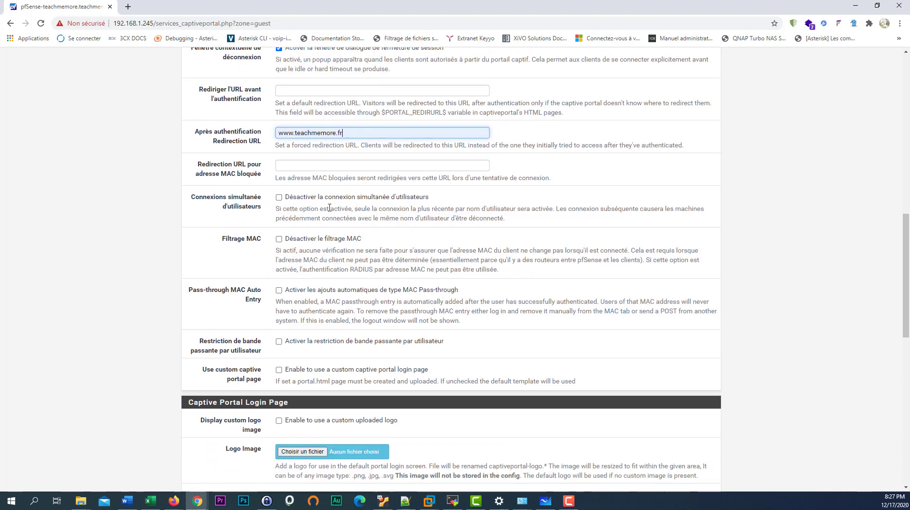
pyautogui.click(279, 198)
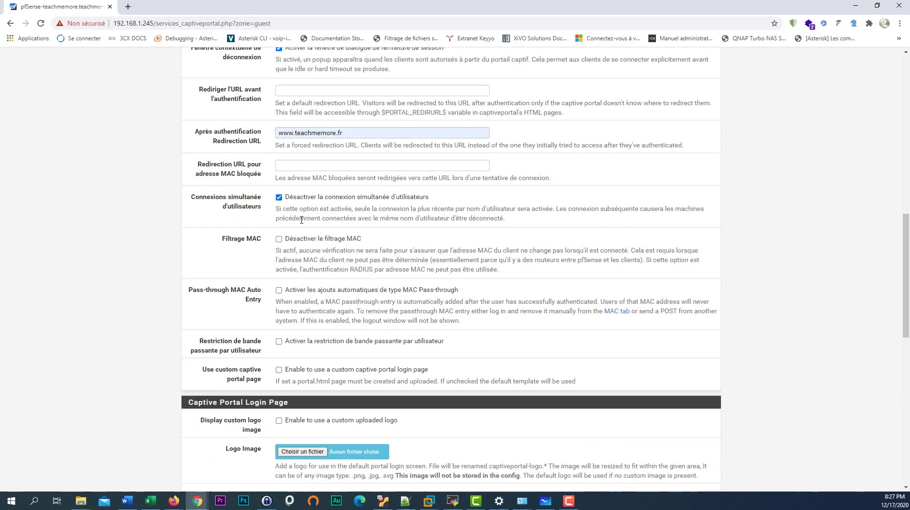
pyautogui.scroll(-1, 379, 251)
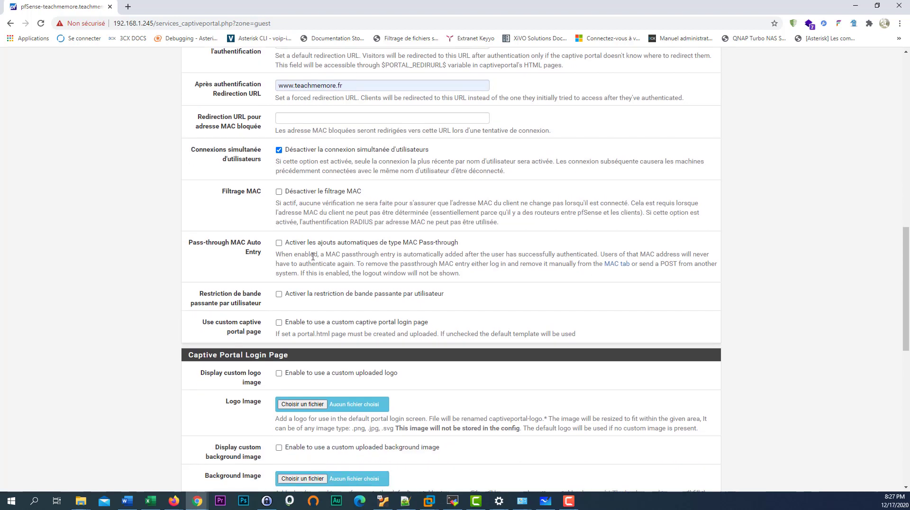
pyautogui.scroll(-1, 353, 255)
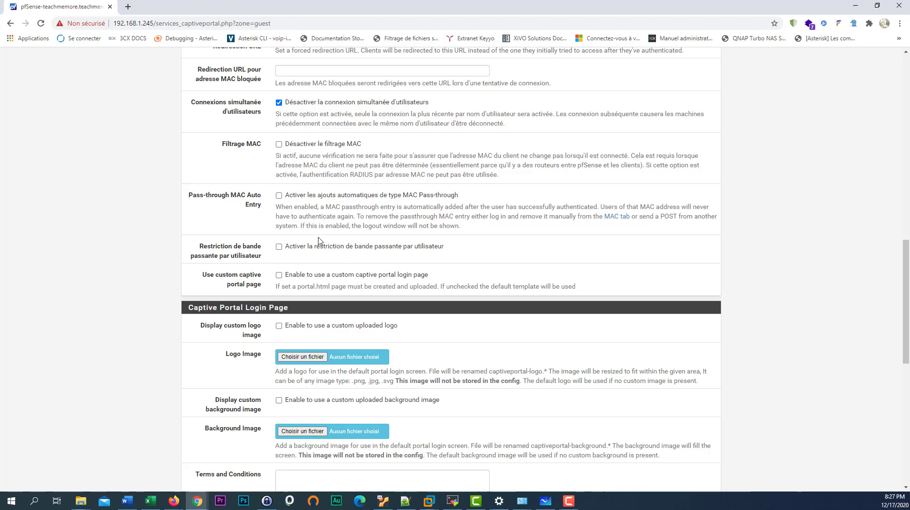
pyautogui.scroll(-1, 408, 254)
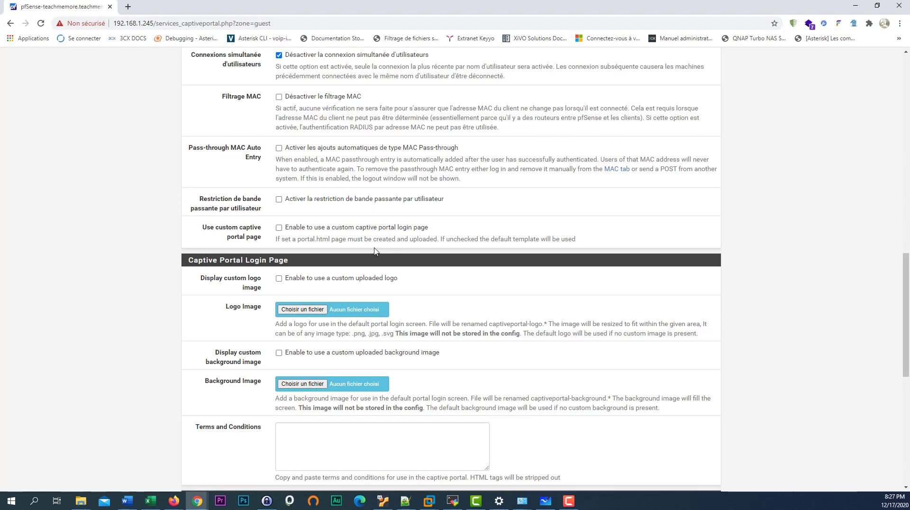
pyautogui.click(279, 229)
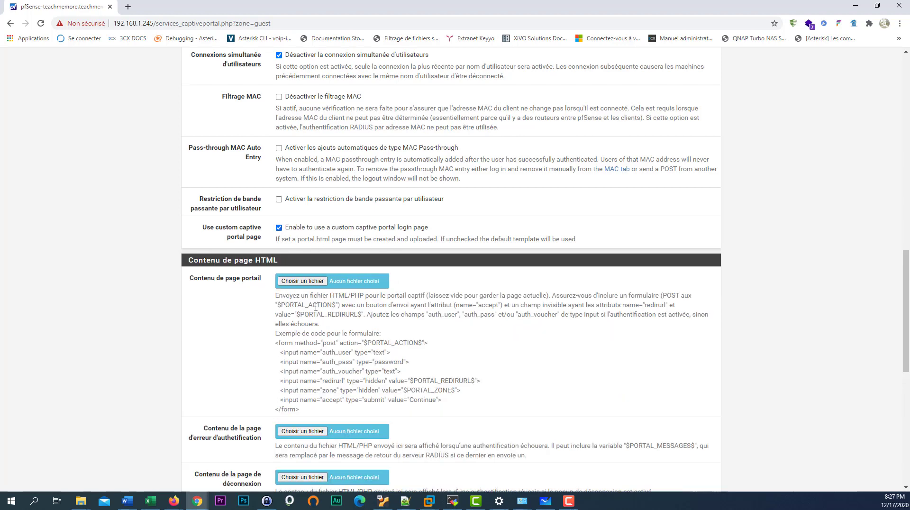
pyautogui.scroll(-1, 357, 343)
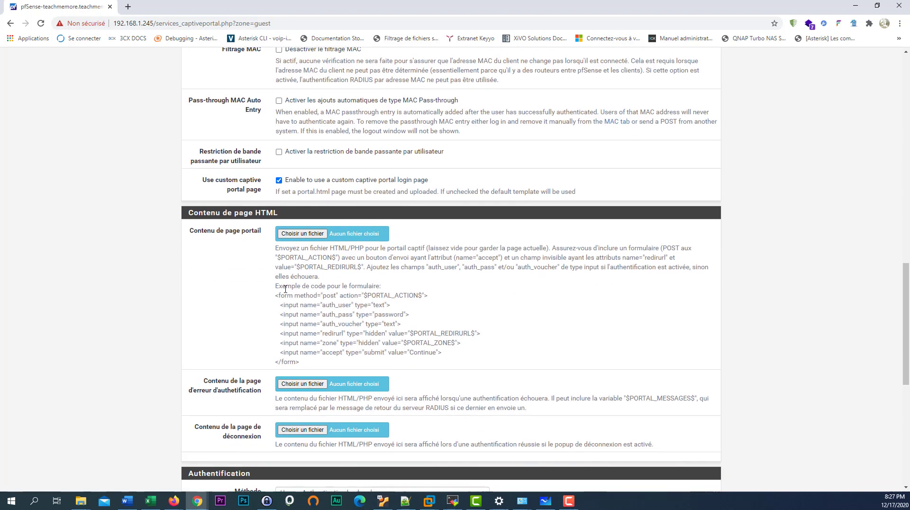
pyautogui.click(321, 236)
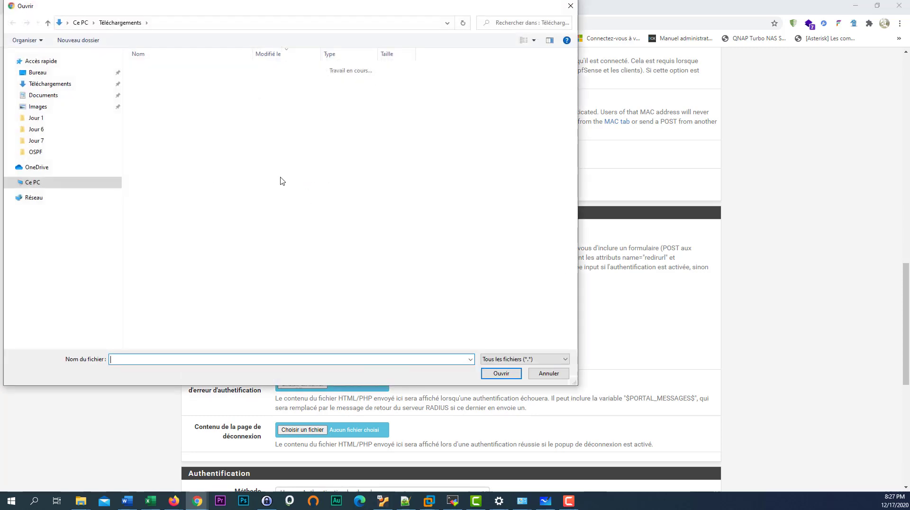
pyautogui.click(550, 375)
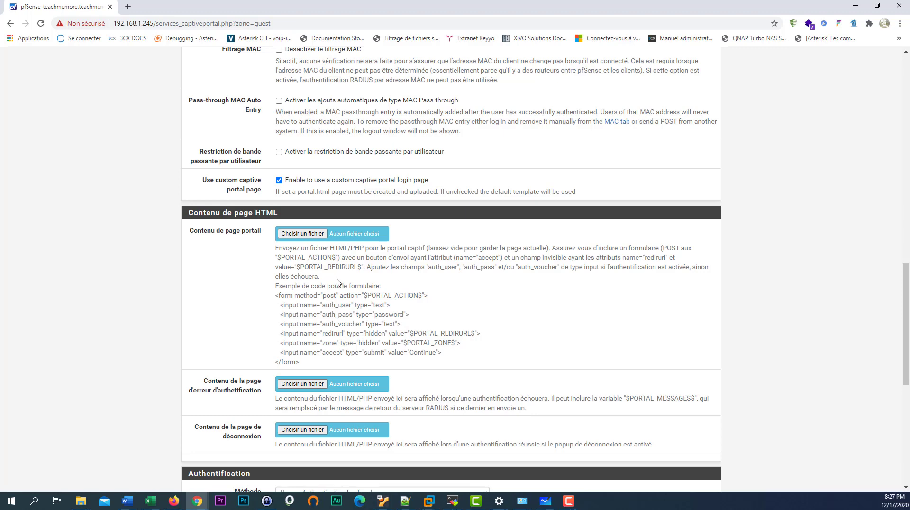
pyautogui.click(279, 180)
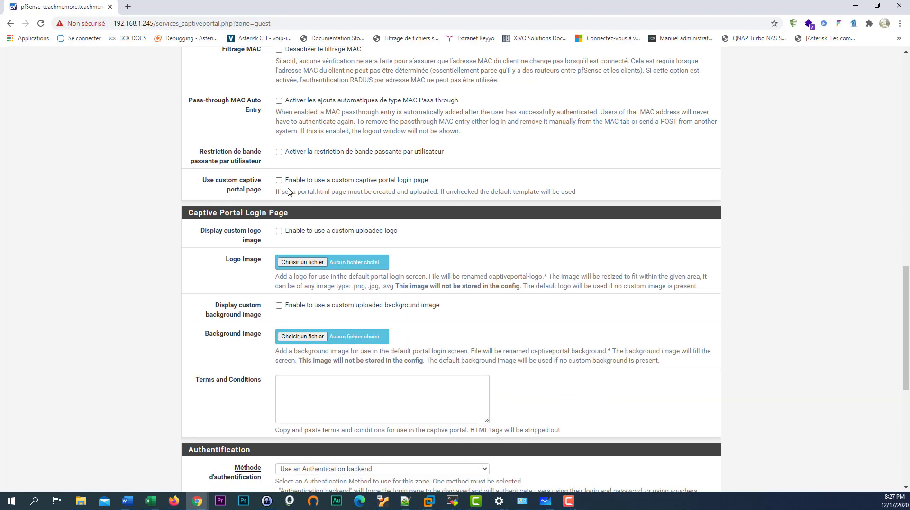
pyautogui.scroll(-1, 260, 345)
# - Write 'Téléchargements non autorisés !' into the Terms and Conditions box
pyautogui.click(315, 342)
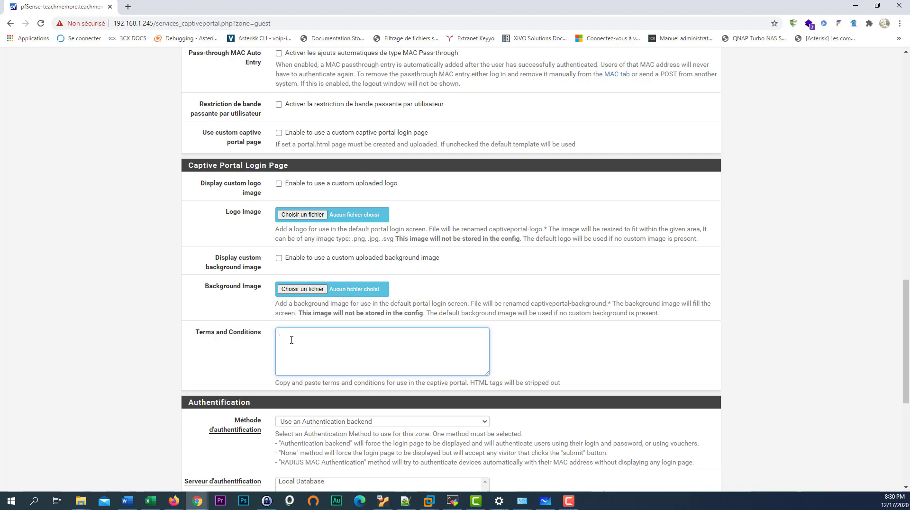
pyautogui.write('éléchargements non autorisés')
pyautogui.write('!')
pyautogui.scroll(-4, 284, 358)
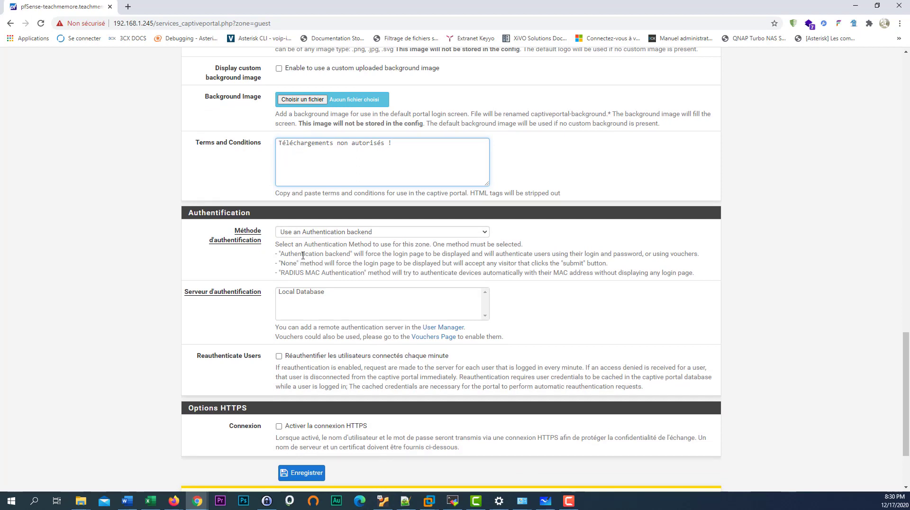
# - Translate the GUEST zone configuration page into French with the browser
pyautogui.moveTo(359, 255); pyautogui.dragTo(695, 280)
pyautogui.scroll(4, 460, 250)
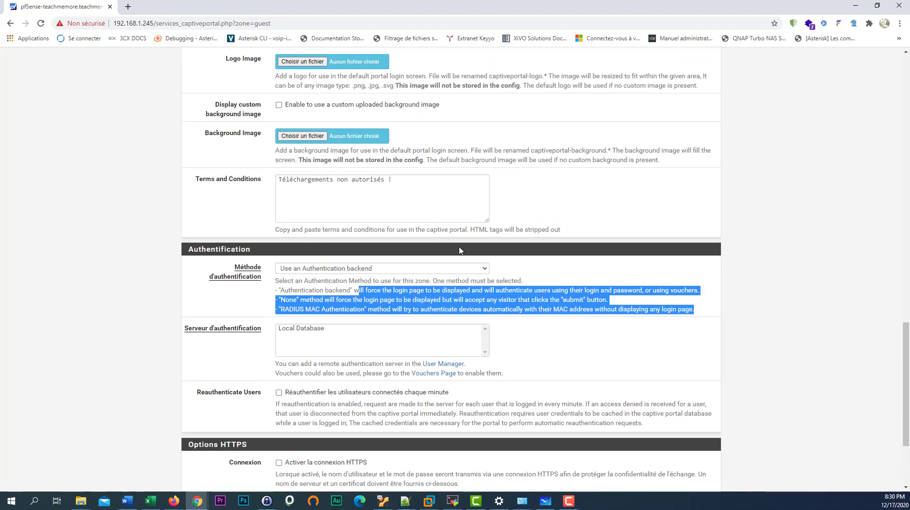
pyautogui.scroll(15, 460, 250)
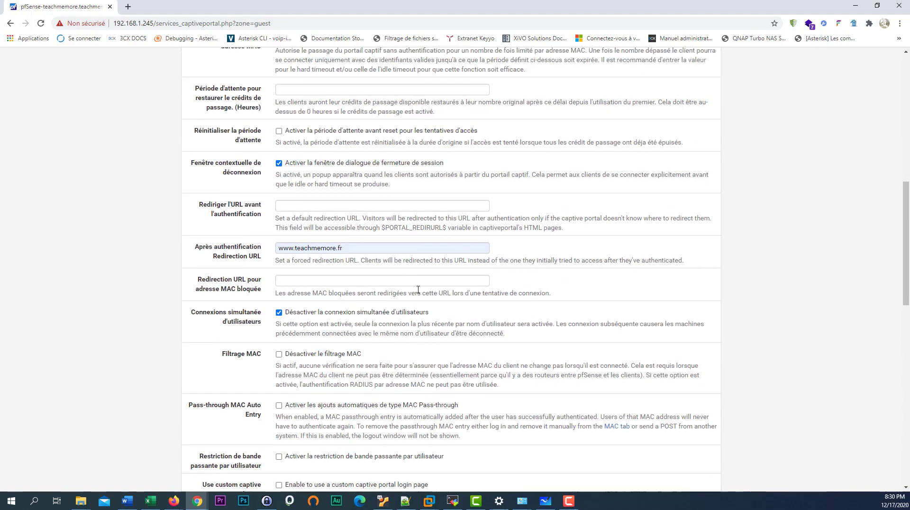
pyautogui.scroll(-20, 411, 317)
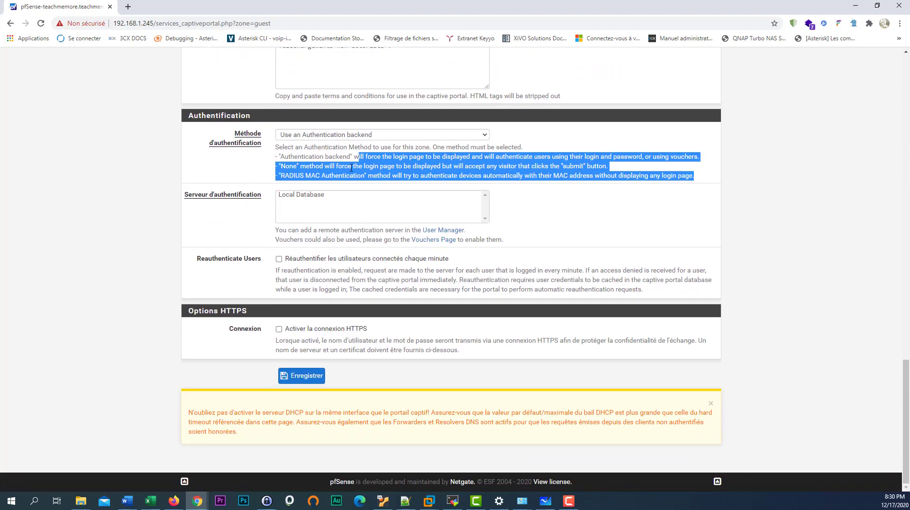
pyautogui.click(588, 159)
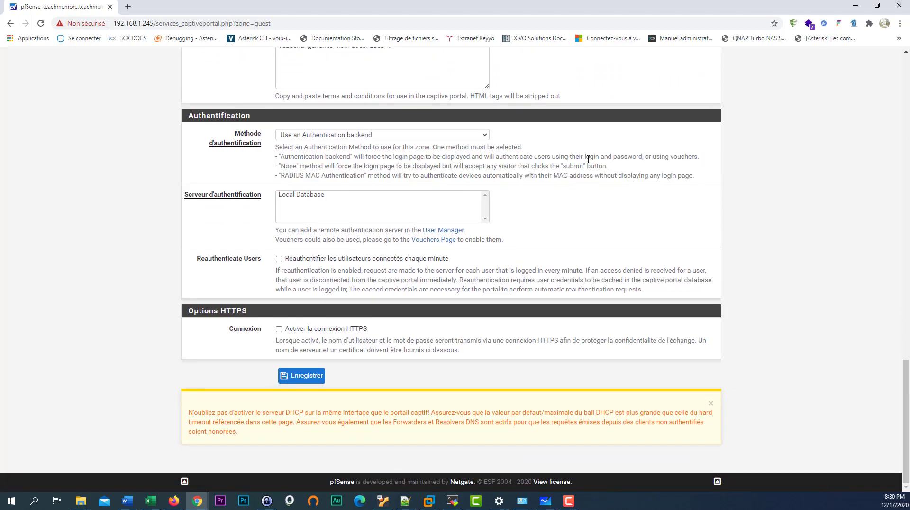
pyautogui.rightClick(580, 187)
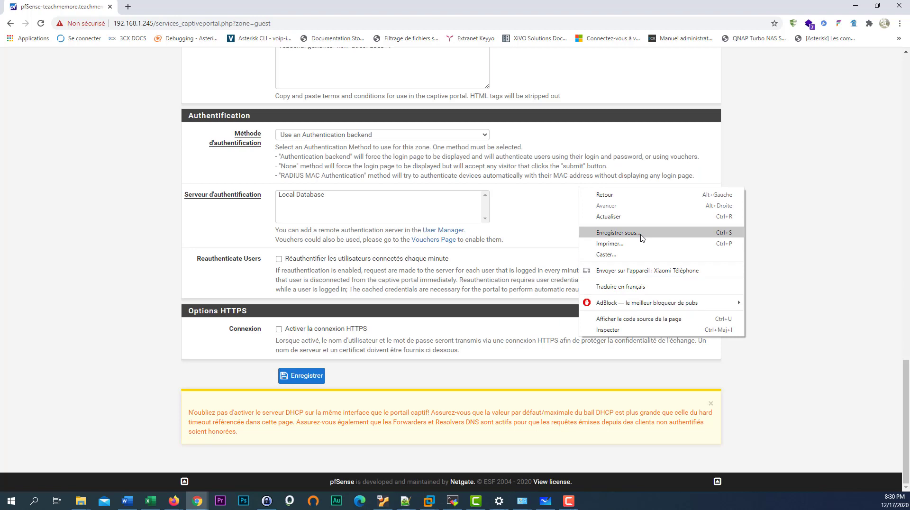
pyautogui.click(642, 287)
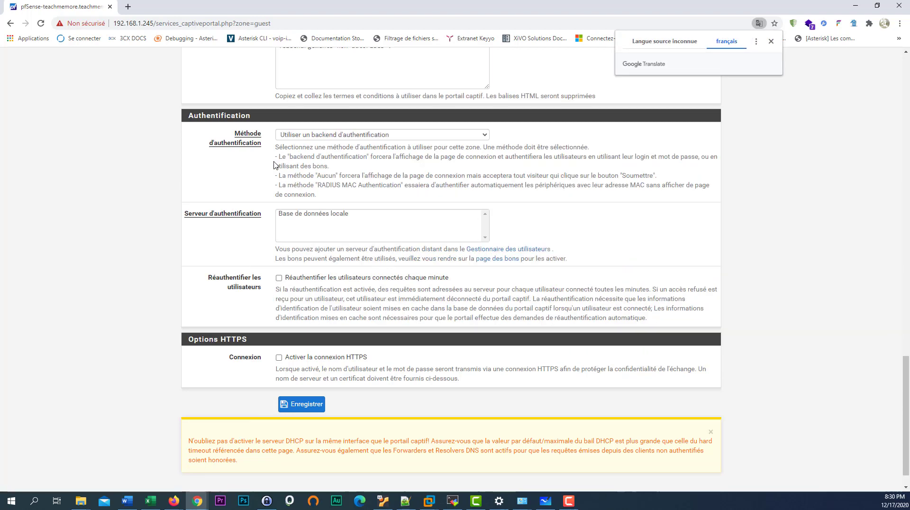
# - Reload the configuration page and confirm resubmitting the form data
pyautogui.moveTo(277, 188); pyautogui.dragTo(575, 184)
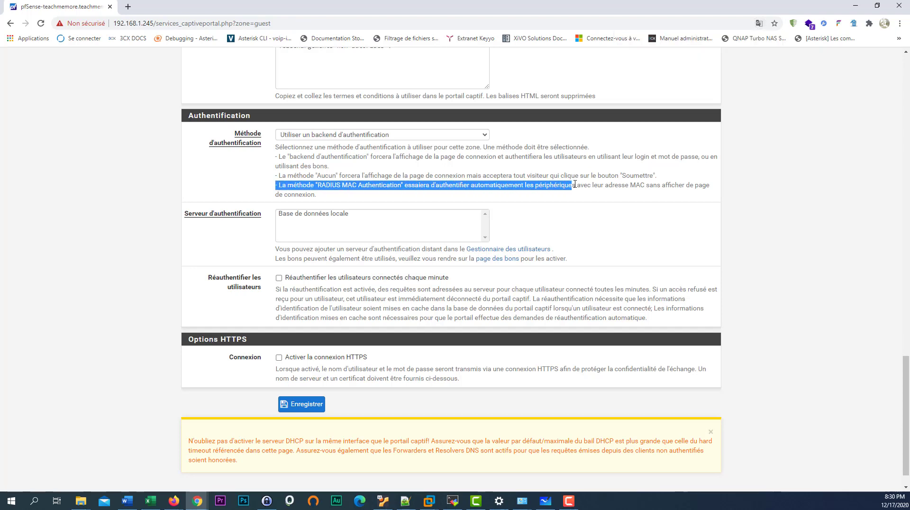
pyautogui.rightClick(668, 183)
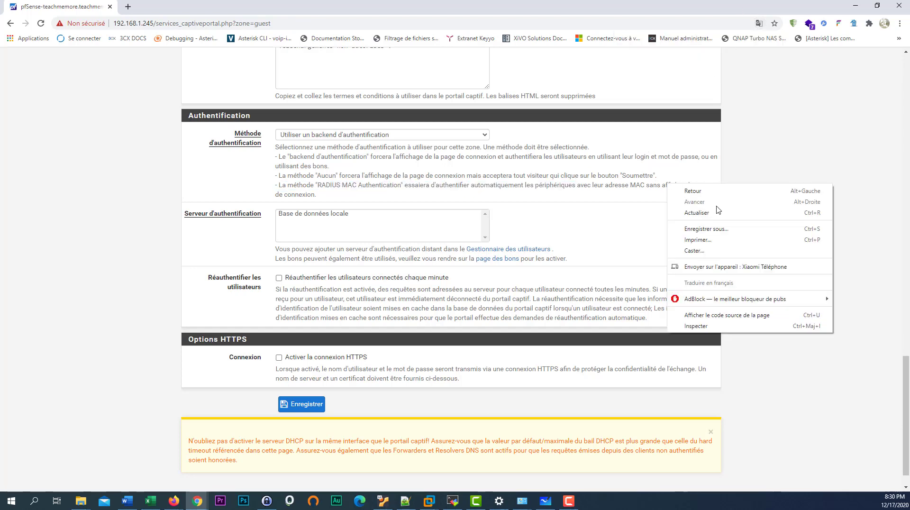
pyautogui.click(725, 216)
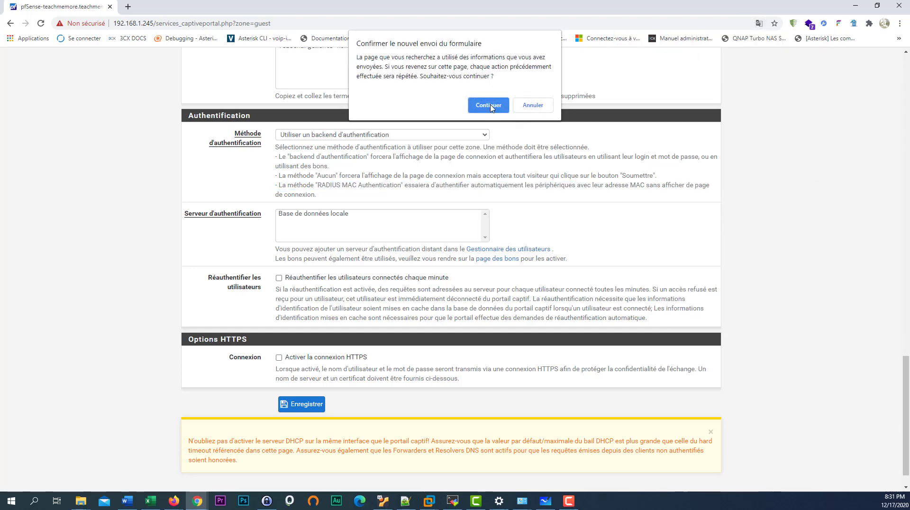
pyautogui.click(491, 109)
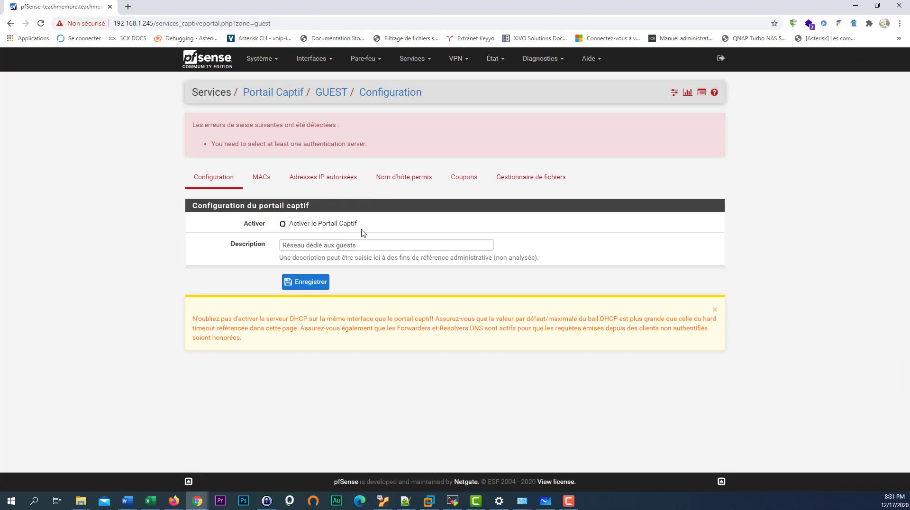
# - Re-enable the portal on GUEST with 1 max connection, 10-minute idle timeout and hard timeout
pyautogui.click(290, 226)
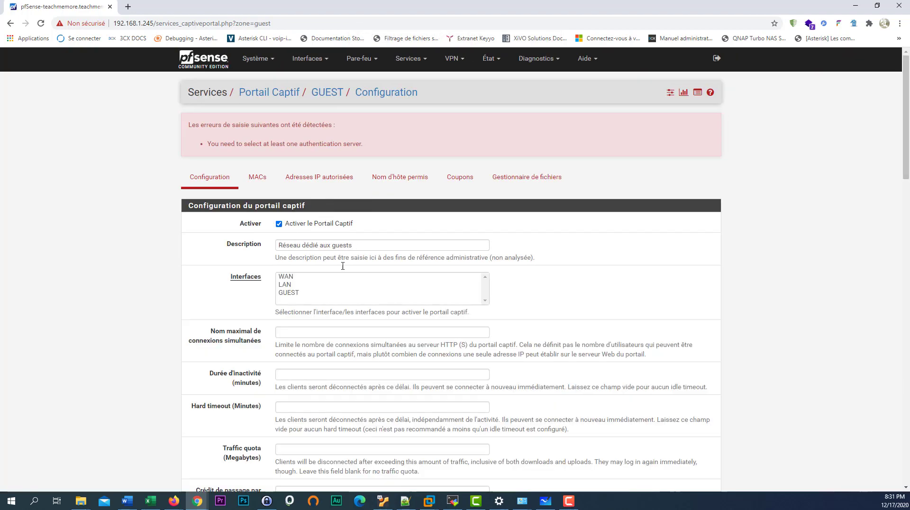
pyautogui.scroll(-2, 398, 218)
pyautogui.click(300, 199)
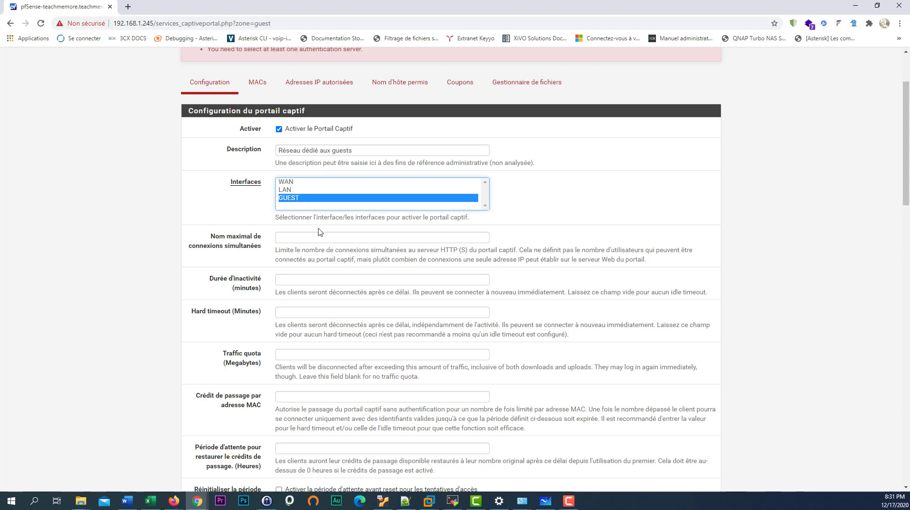
pyautogui.click(314, 238)
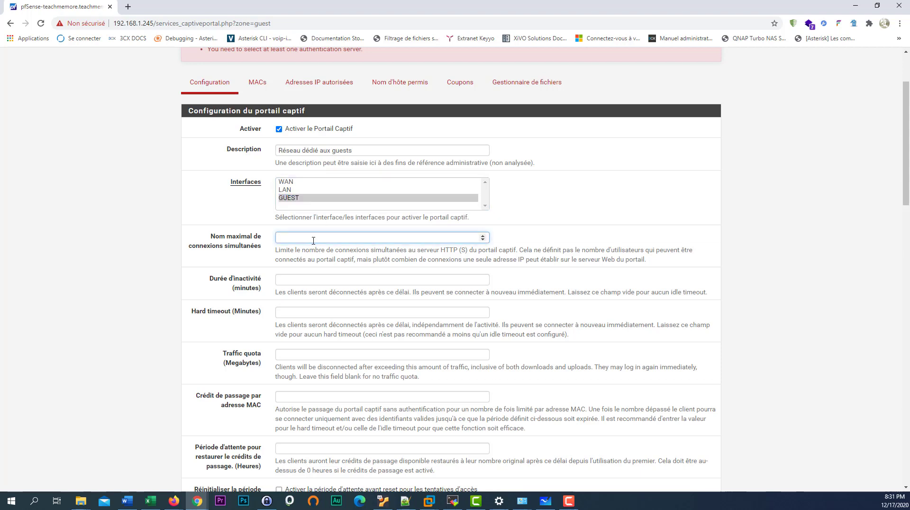
pyautogui.click(309, 285)
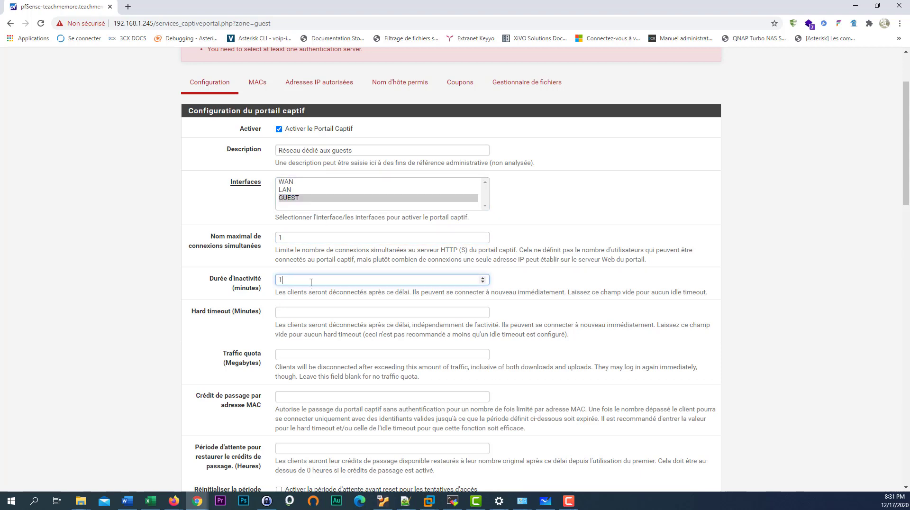
pyautogui.write('10')
pyautogui.click(309, 313)
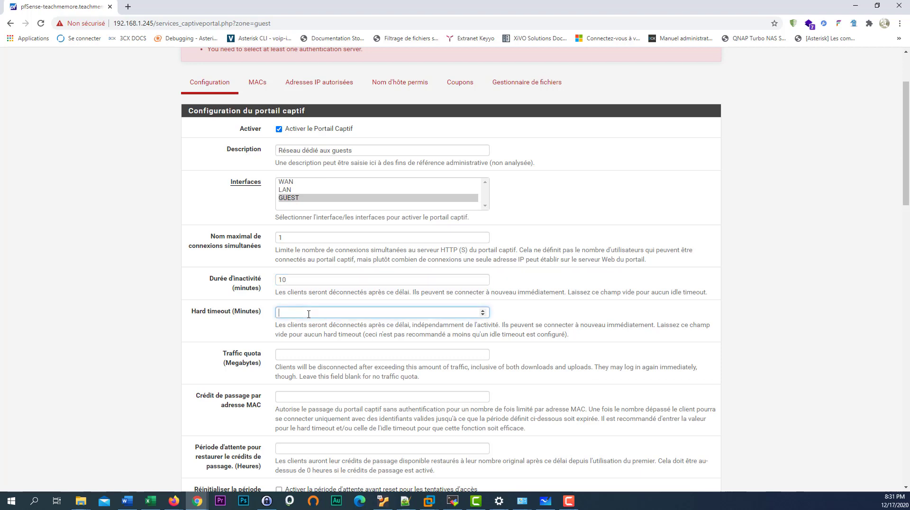
pyautogui.click(313, 357)
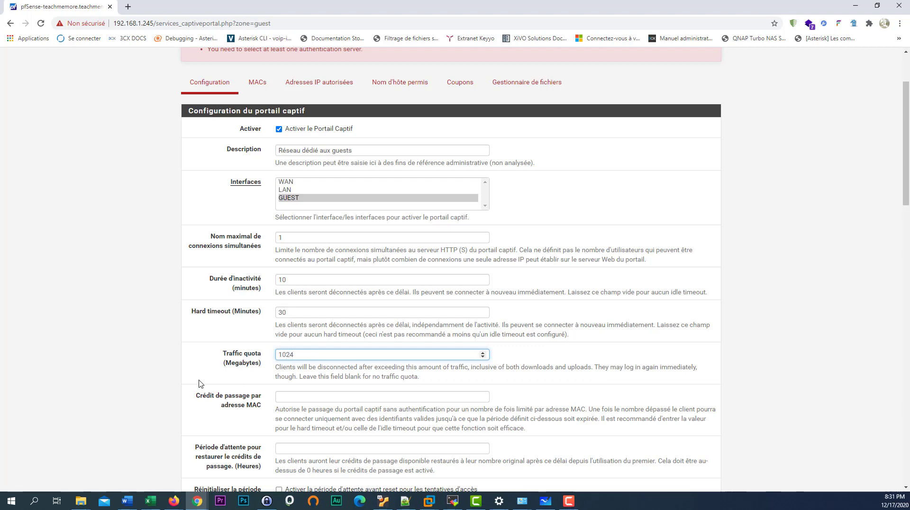
pyautogui.click(256, 332)
pyautogui.scroll(-6, 255, 326)
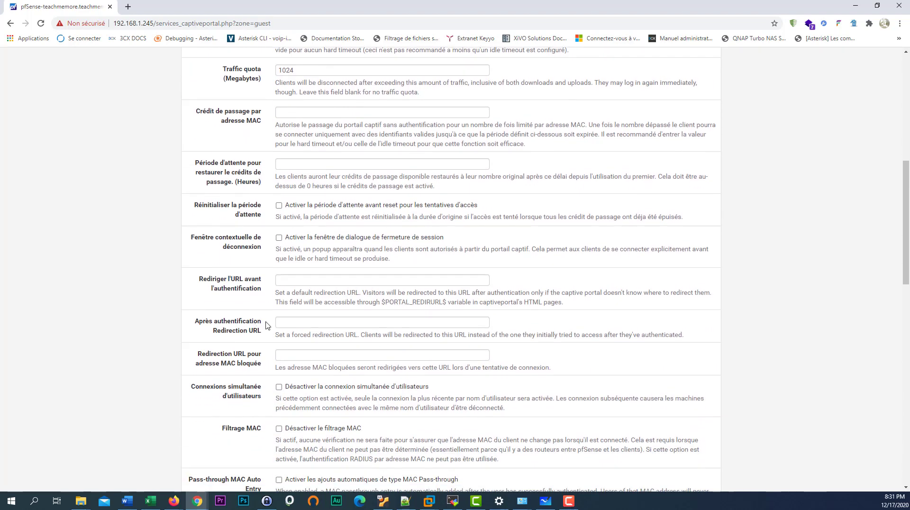
pyautogui.scroll(-1, 261, 327)
pyautogui.click(294, 276)
pyautogui.click(306, 294)
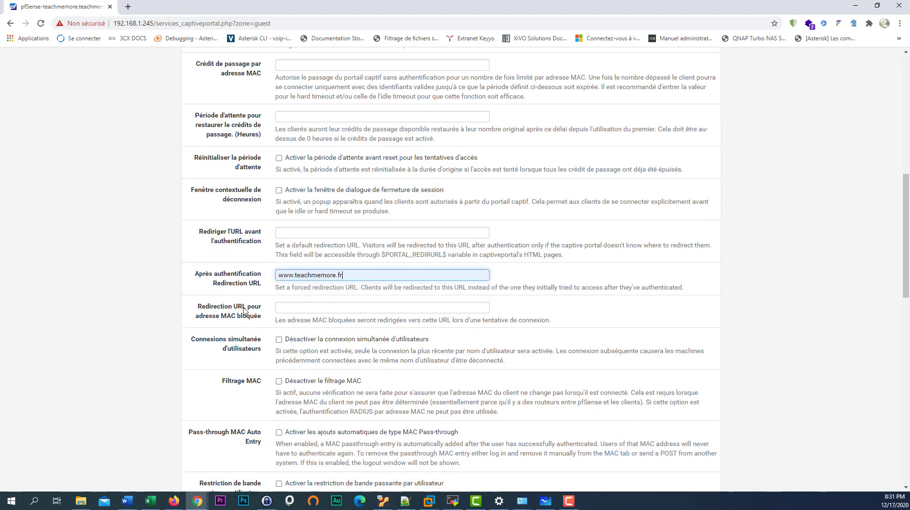
pyautogui.scroll(-3, 284, 304)
pyautogui.scroll(-4, 284, 303)
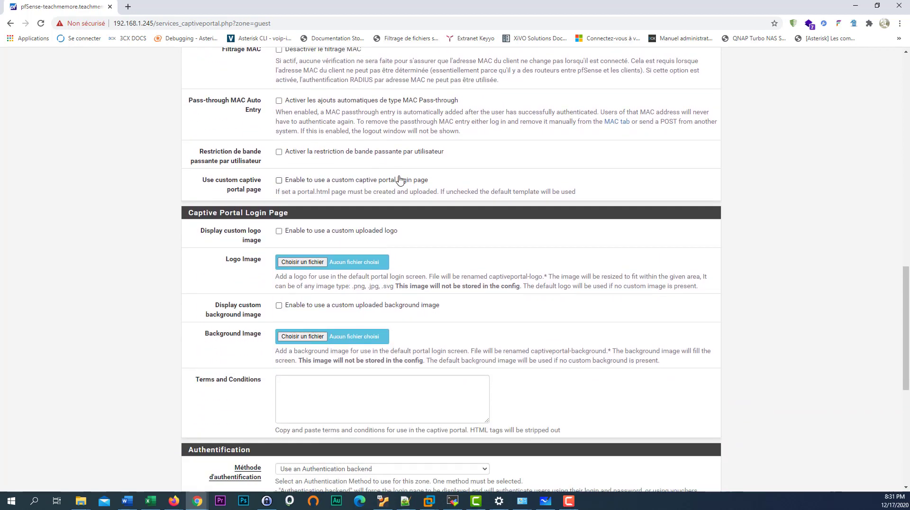
pyautogui.click(297, 392)
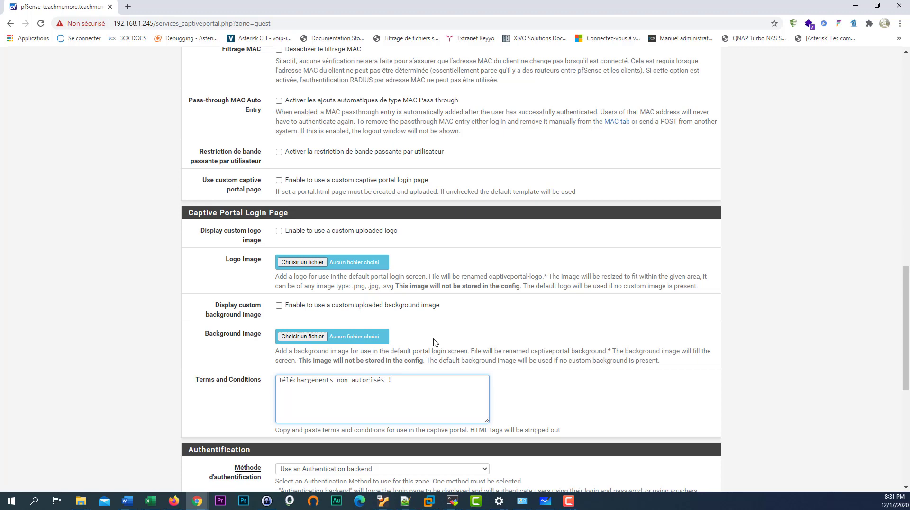
pyautogui.scroll(-6, 435, 342)
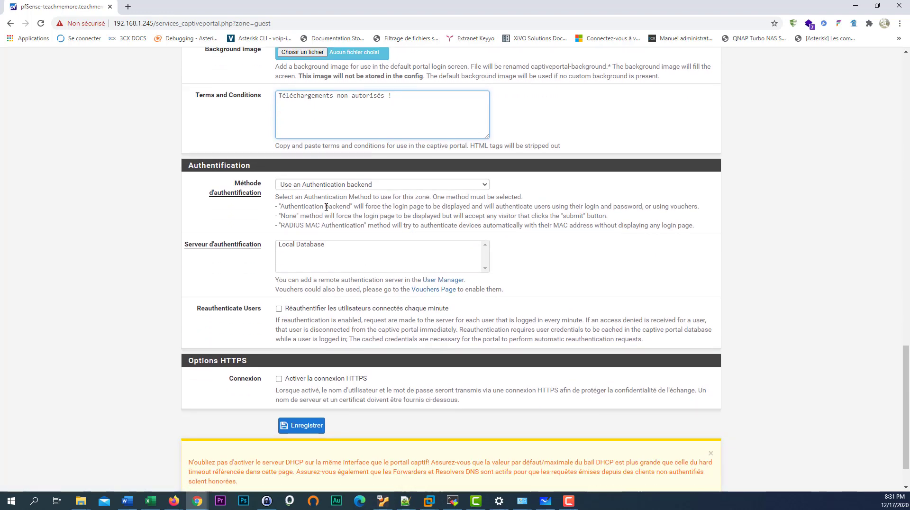
# - Keep the authentication backend method and choose Local Database as authentication server
pyautogui.click(358, 189)
pyautogui.click(358, 191)
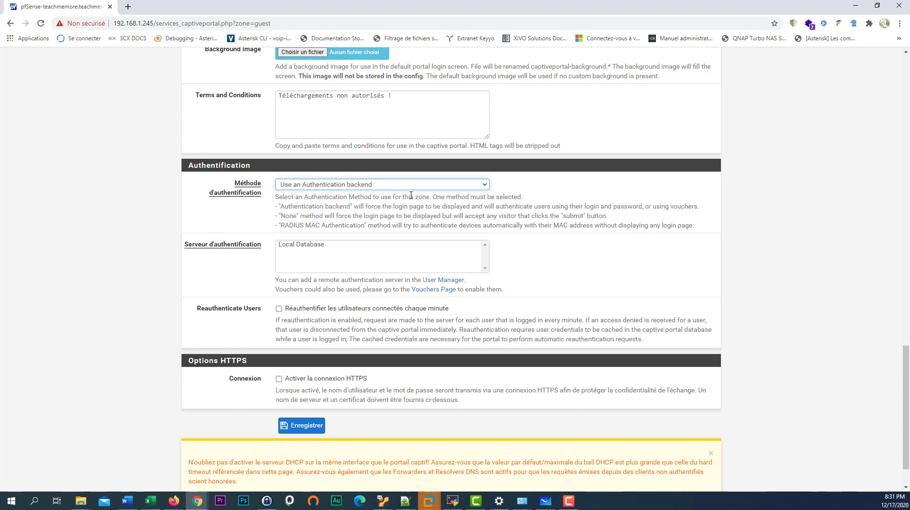
pyautogui.click(307, 245)
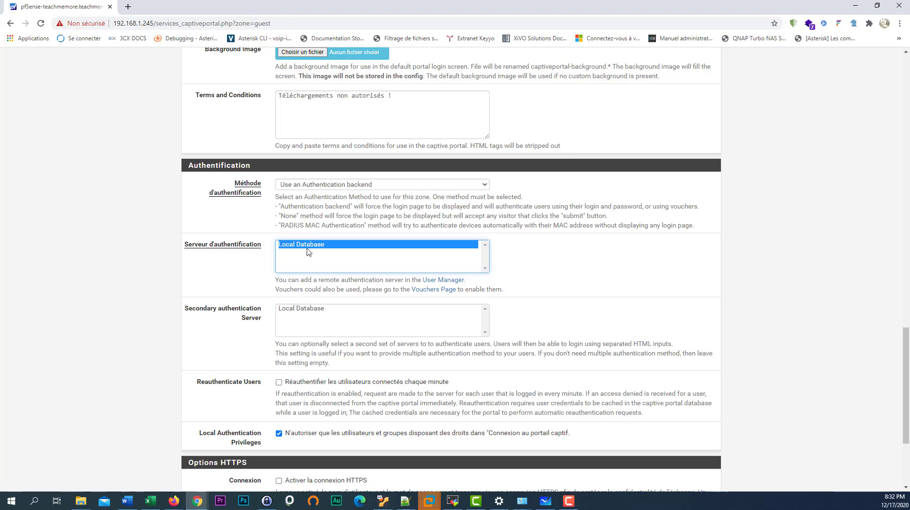
pyautogui.scroll(-2, 236, 343)
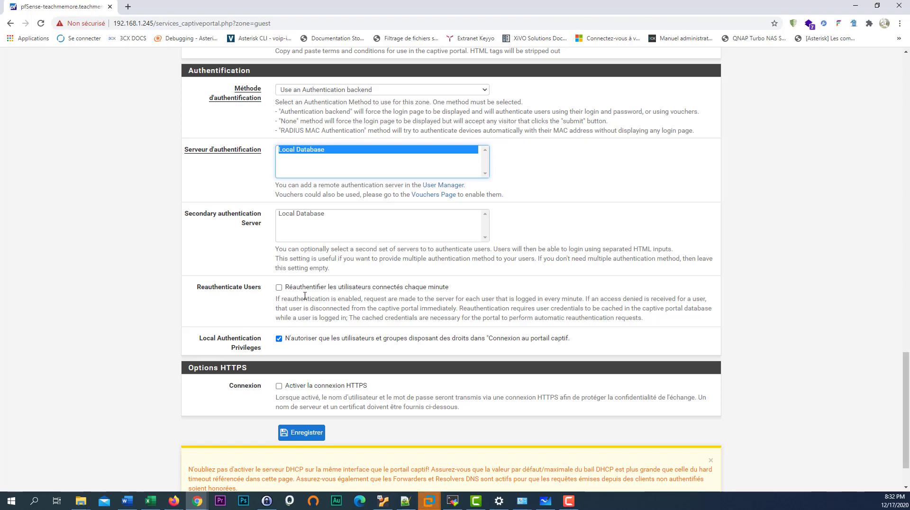
pyautogui.scroll(2, 300, 315)
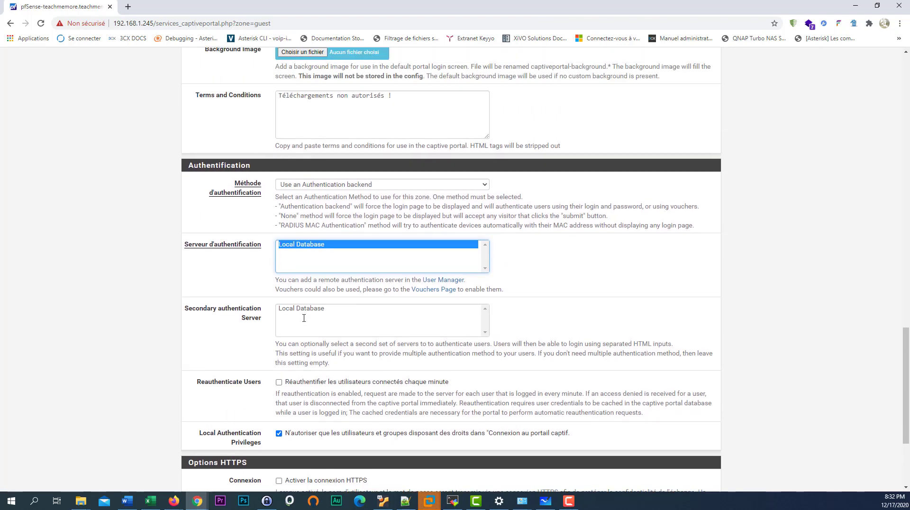
pyautogui.scroll(20, 277, 337)
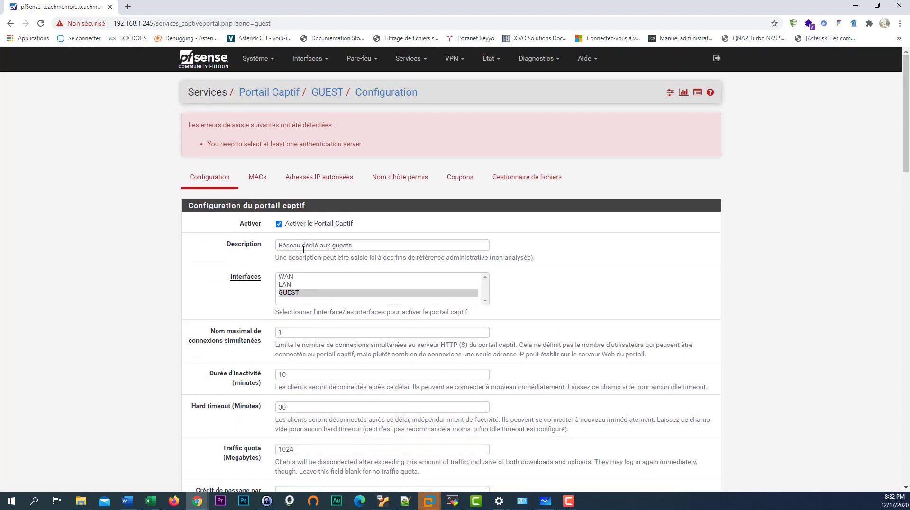
pyautogui.scroll(-18, 462, 350)
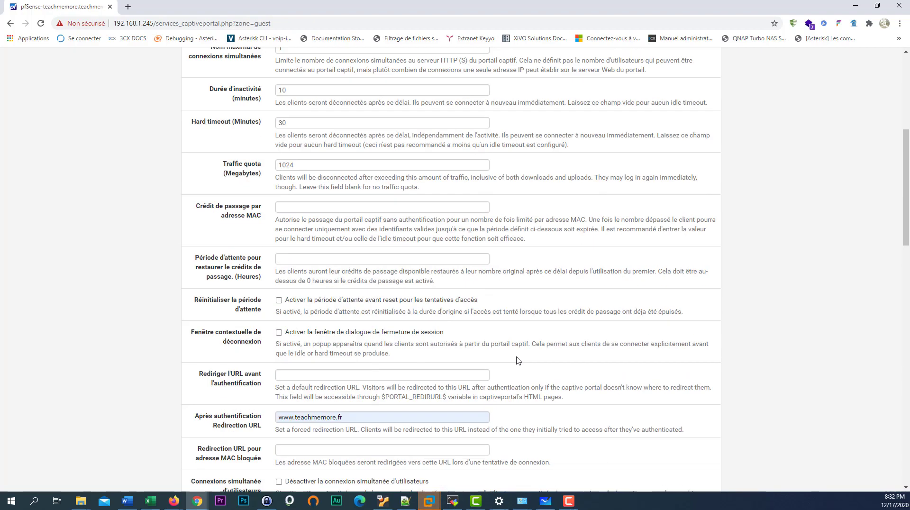
pyautogui.click(462, 350)
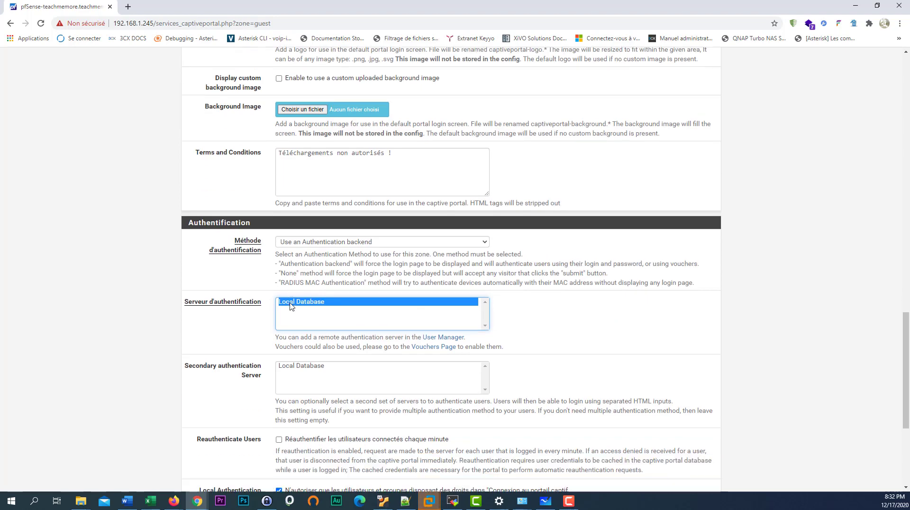
# - Save the GUEST captive portal zone settings
pyautogui.scroll(-5, 273, 300)
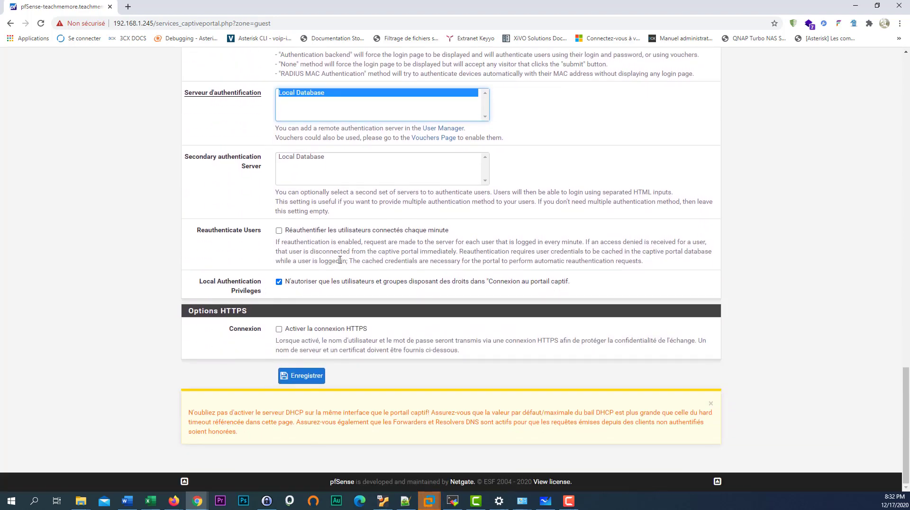
pyautogui.scroll(3, 534, 136)
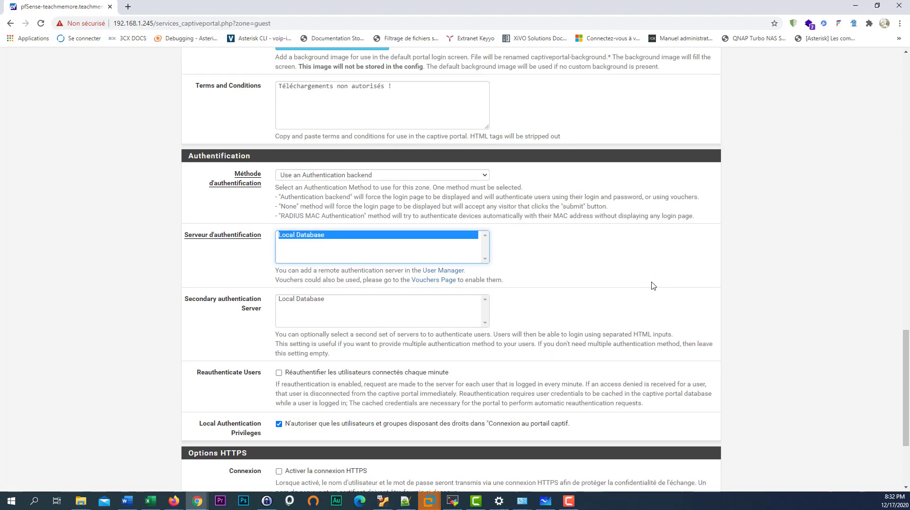
pyautogui.scroll(-2, 616, 308)
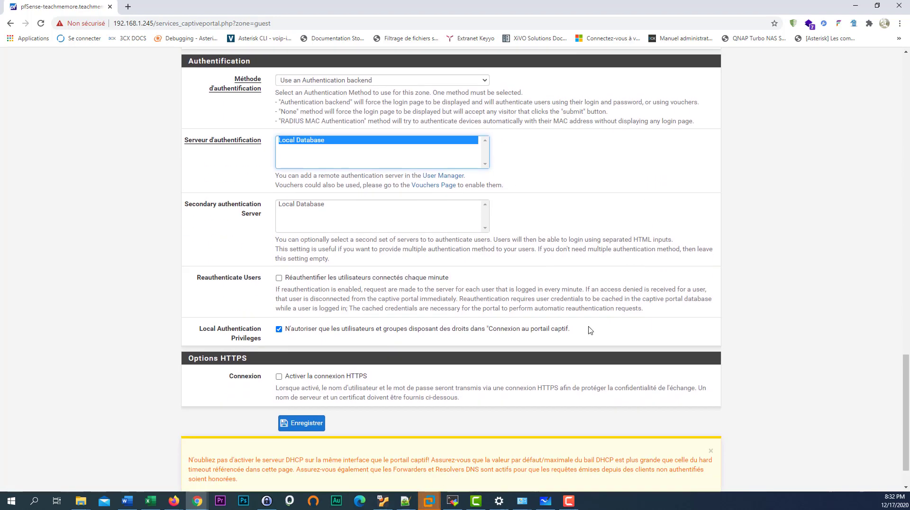
pyautogui.click(305, 430)
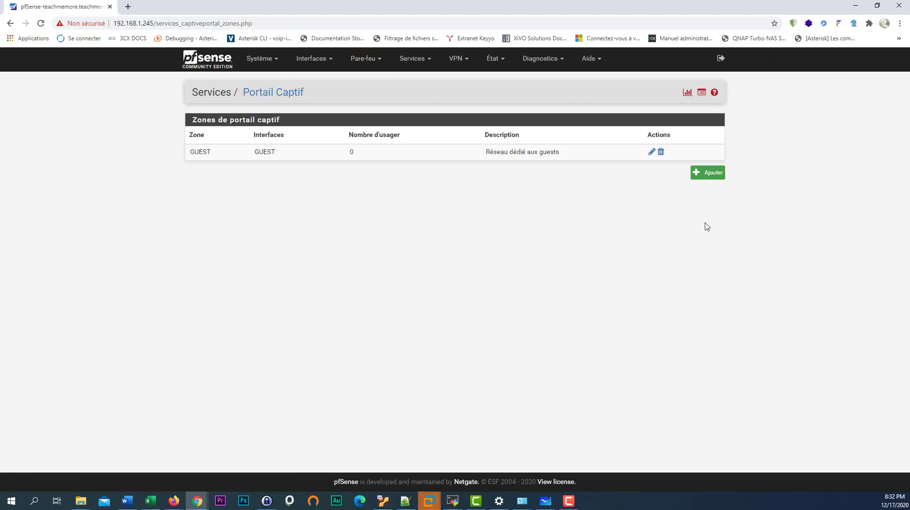
# - Confirm on Status > Services that captiveportal runs, then open its related log entries
pyautogui.click(494, 59)
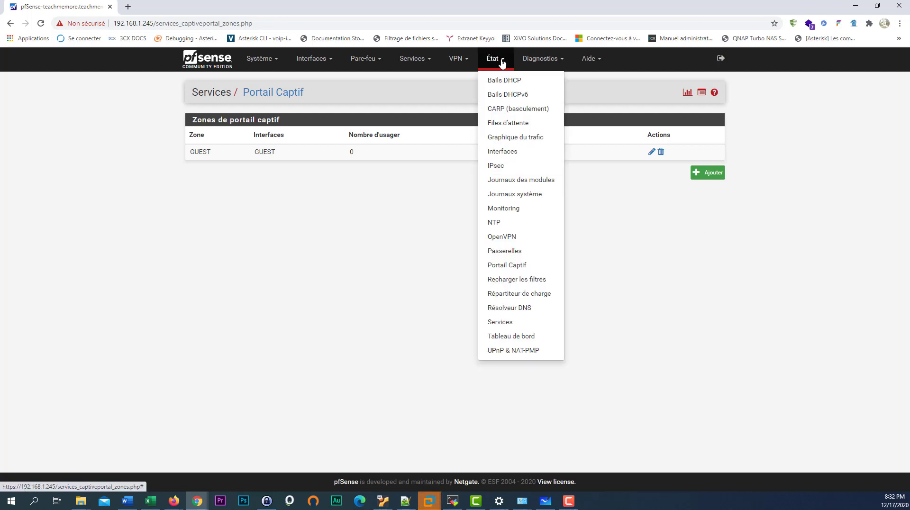
pyautogui.click(503, 322)
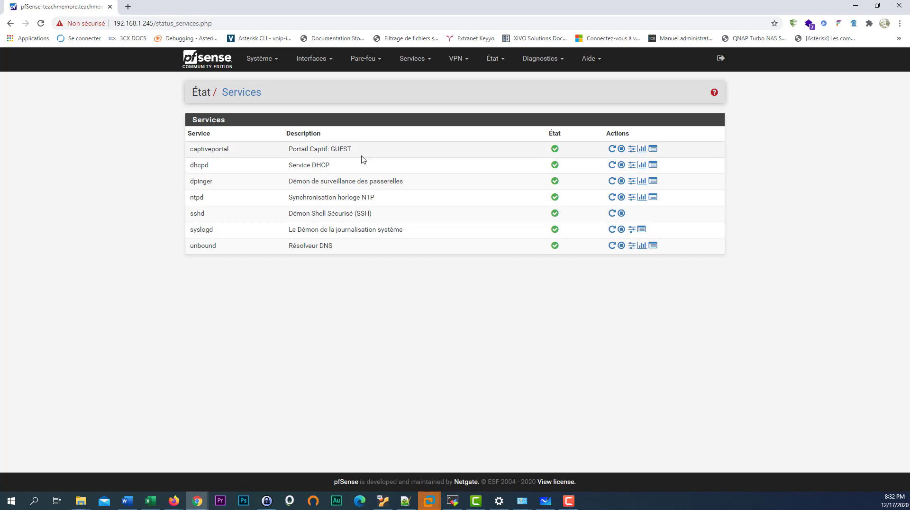
pyautogui.click(654, 150)
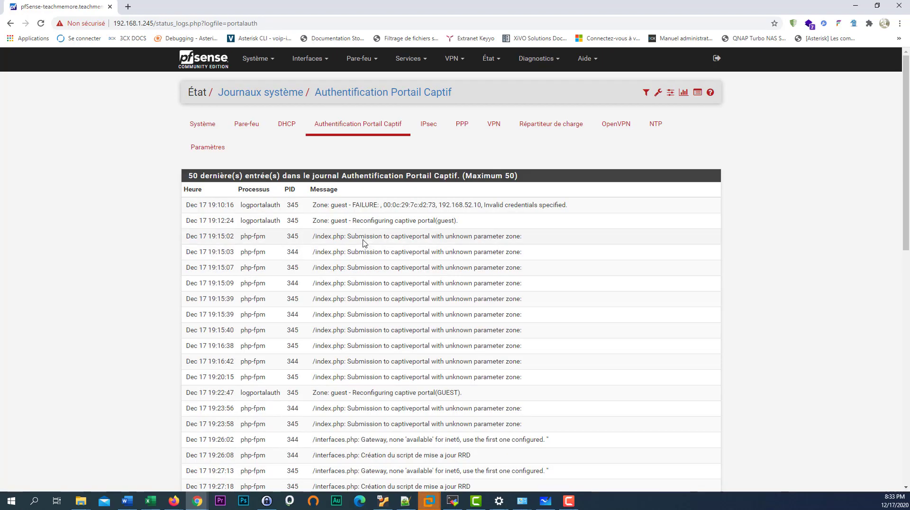
# - Go from the captive portal log back to the Services > Captive Portal zones list
pyautogui.scroll(-1, 382, 236)
pyautogui.scroll(1, 399, 230)
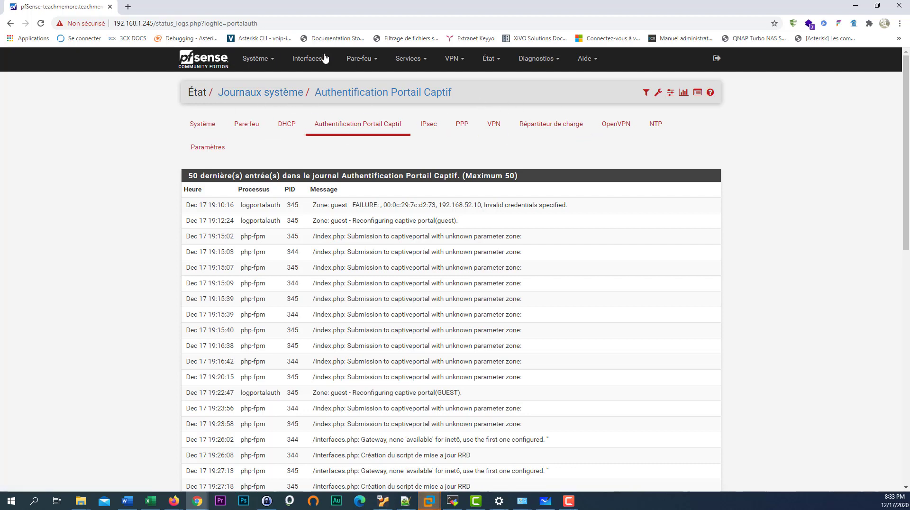
pyautogui.click(426, 64)
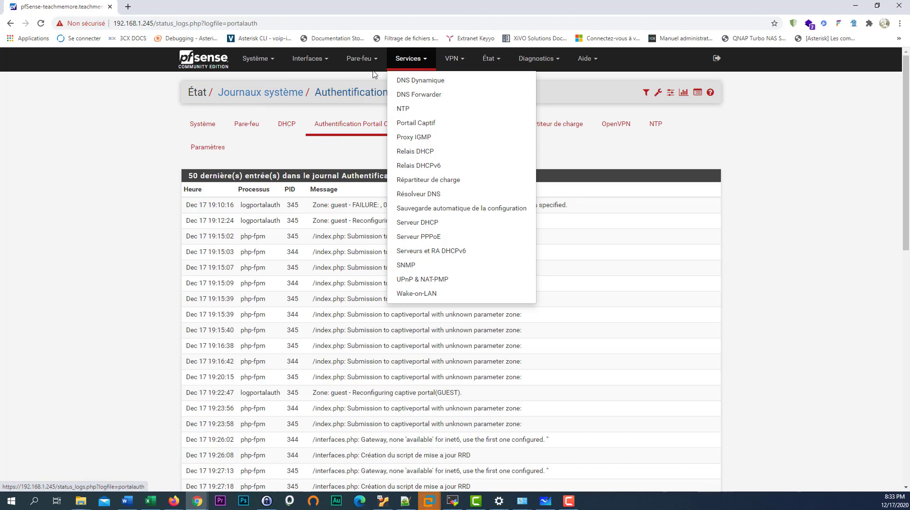
pyautogui.click(326, 63)
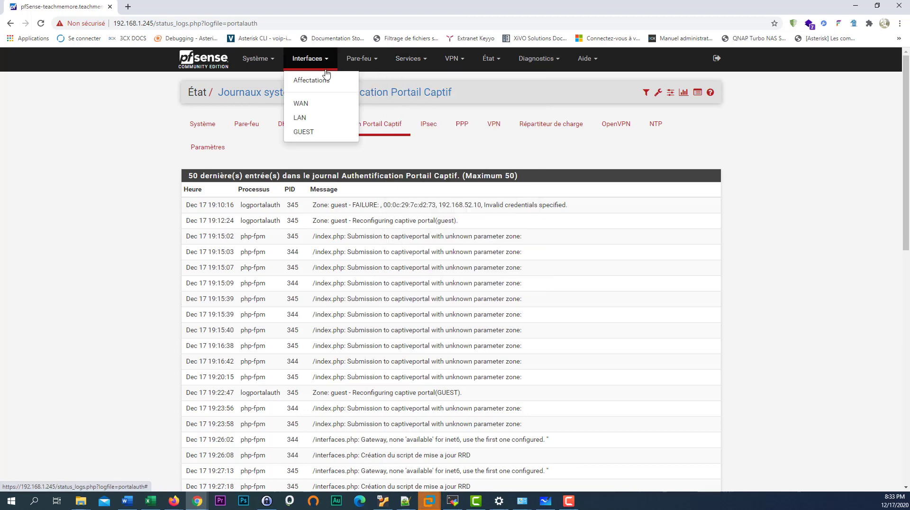
pyautogui.click(421, 69)
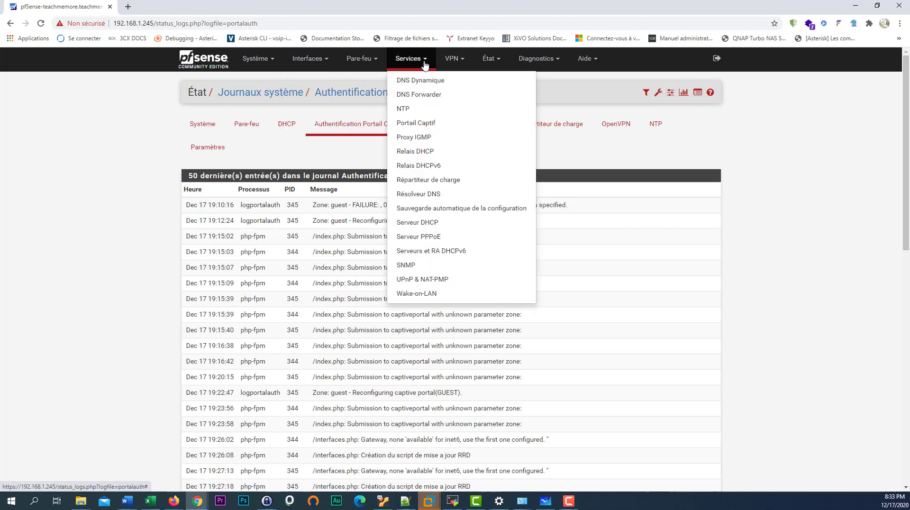
pyautogui.click(440, 126)
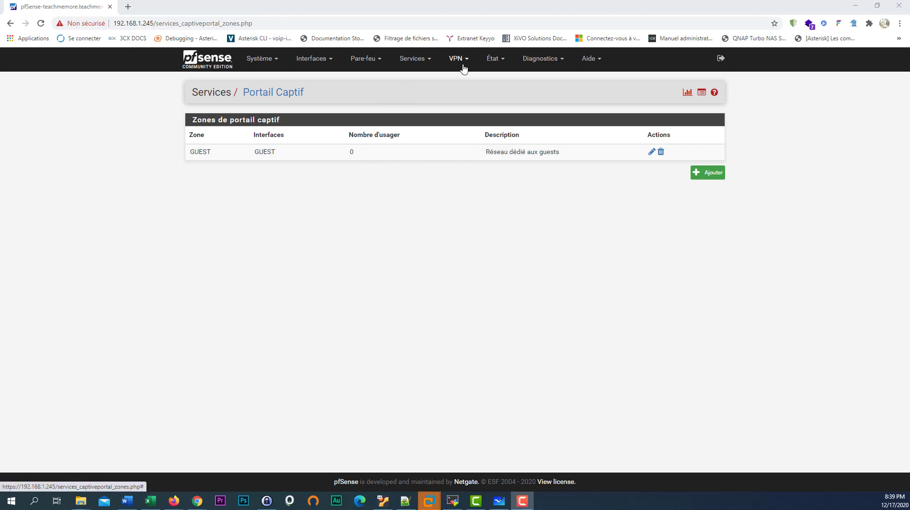
# - Open the GUEST DHCP server settings and select the 8.8.4.4 DNS server value
pyautogui.click(433, 65)
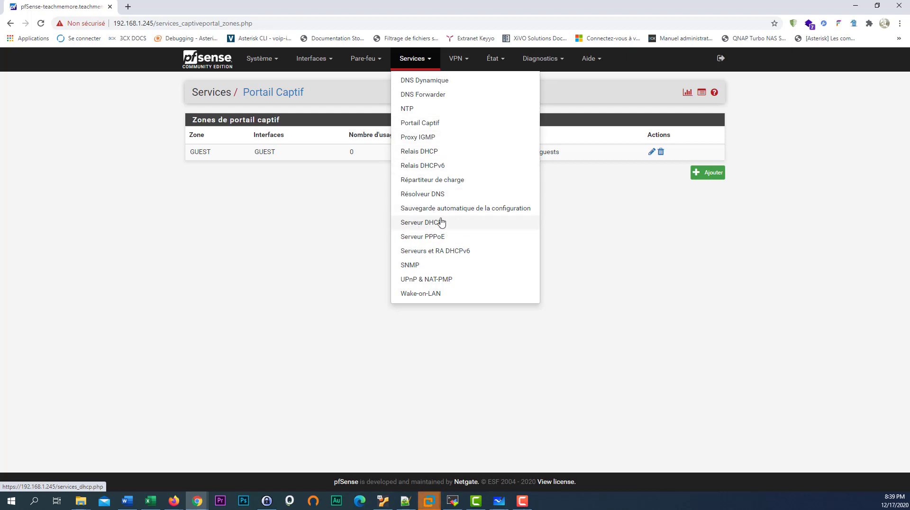
pyautogui.click(459, 223)
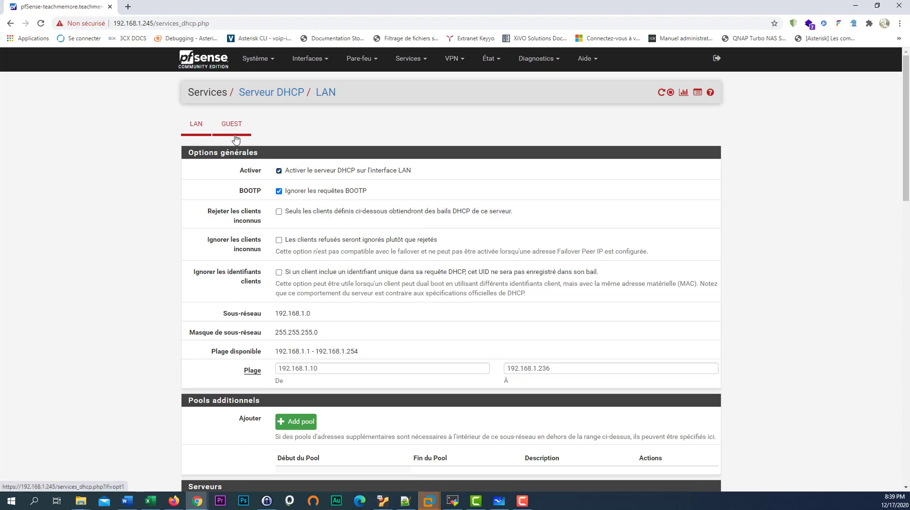
pyautogui.click(237, 138)
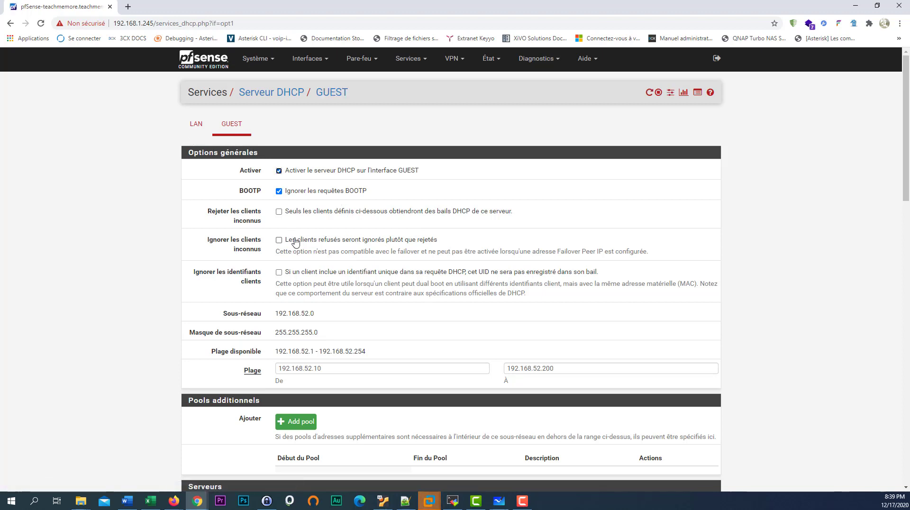
pyautogui.scroll(-4, 330, 345)
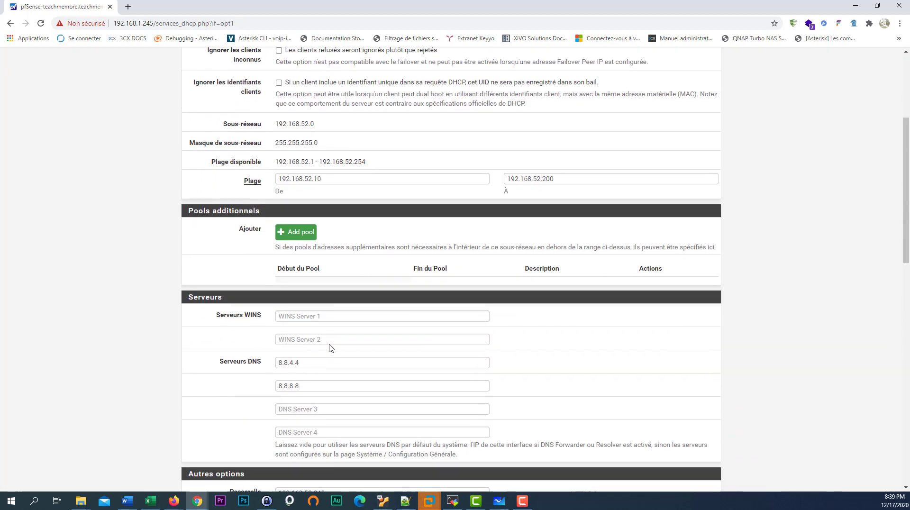
pyautogui.click(335, 364)
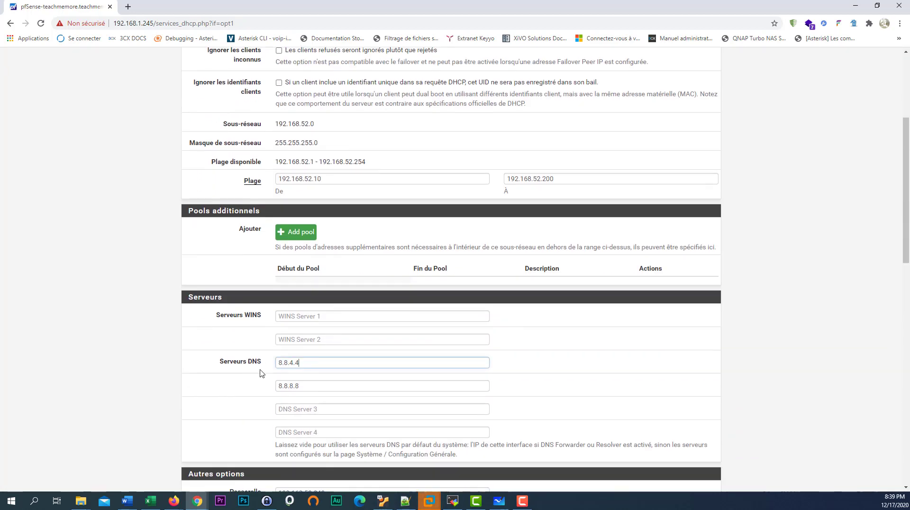
pyautogui.hotkey('ctrl', 'a')
pyautogui.scroll(-6, 393, 368)
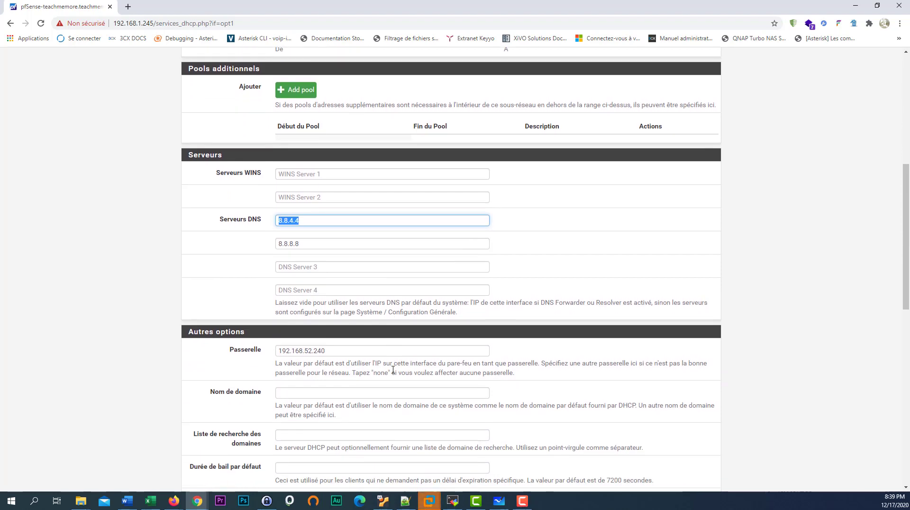
pyautogui.scroll(3, 392, 371)
pyautogui.scroll(-2, 392, 370)
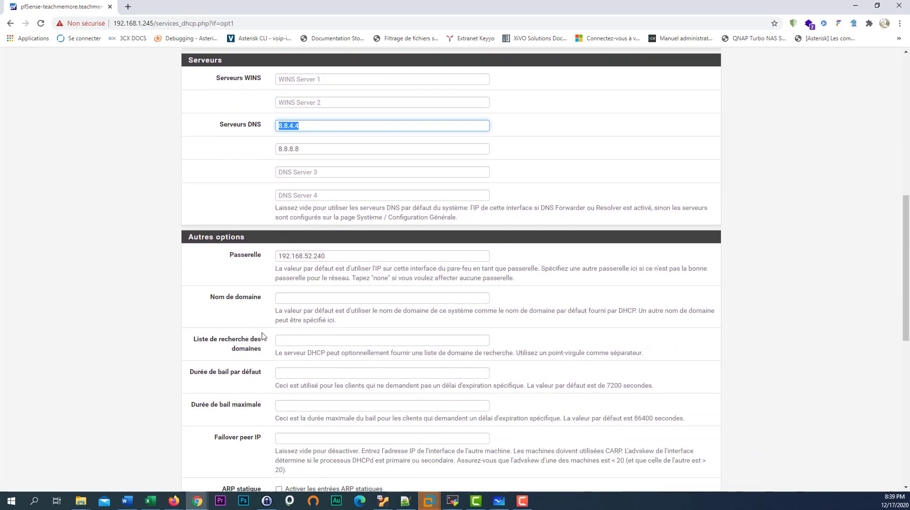
# - Select the 192.168.52.240 gateway address, then bring the whiteboard sketch forward
pyautogui.click(338, 255)
pyautogui.hotkey('ctrl', 'a')
pyautogui.scroll(7, 424, 362)
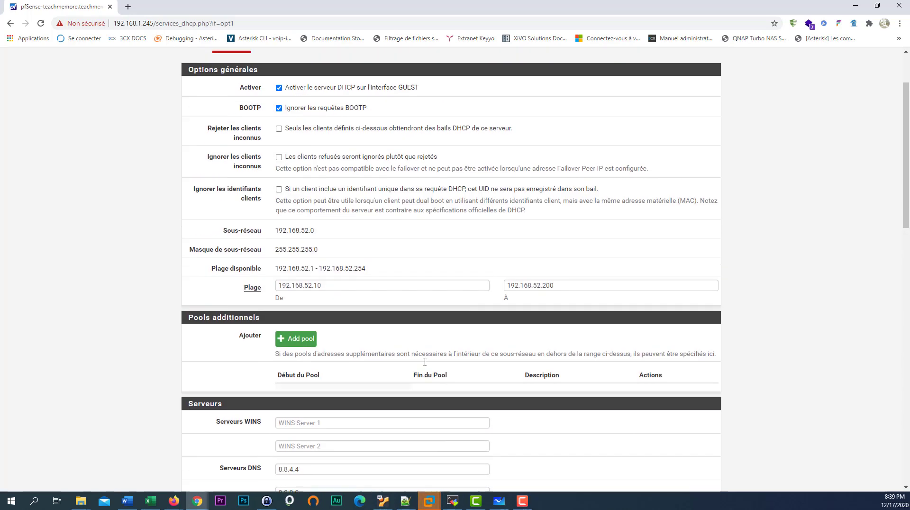
pyautogui.scroll(2, 424, 361)
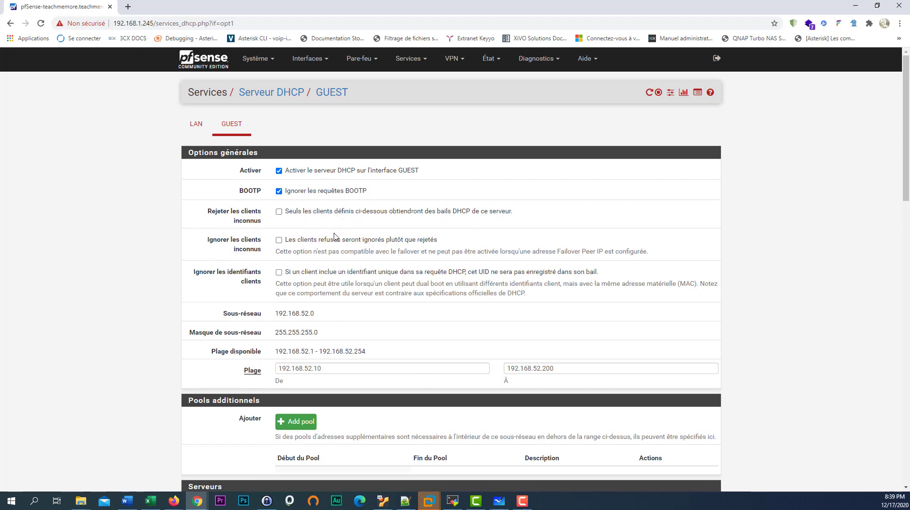
pyautogui.scroll(-1, 339, 311)
pyautogui.scroll(1, 340, 311)
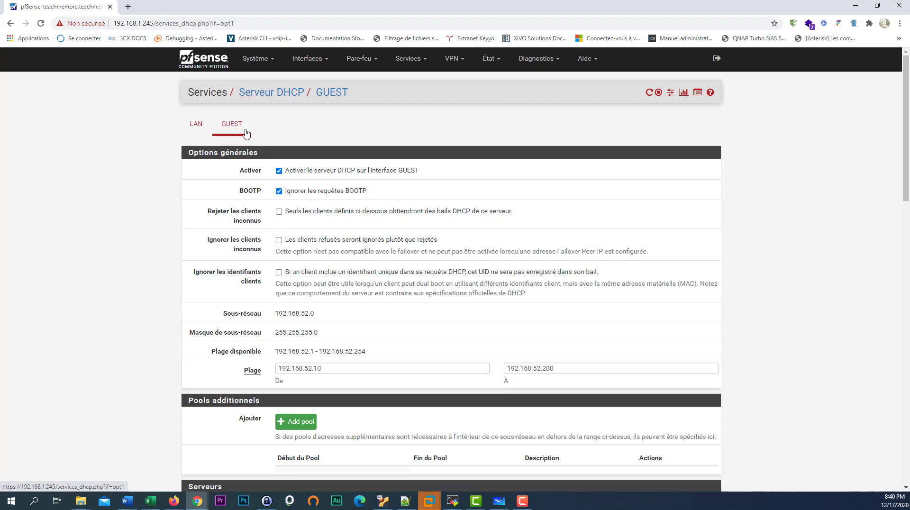
pyautogui.click(498, 501)
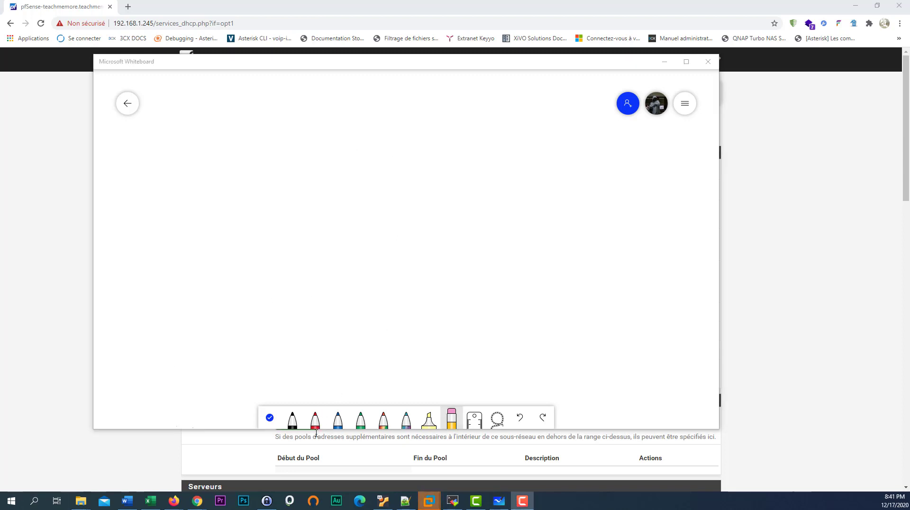
# - With the black pen, draw the central box, its links and the two wired PCs
pyautogui.click(293, 420)
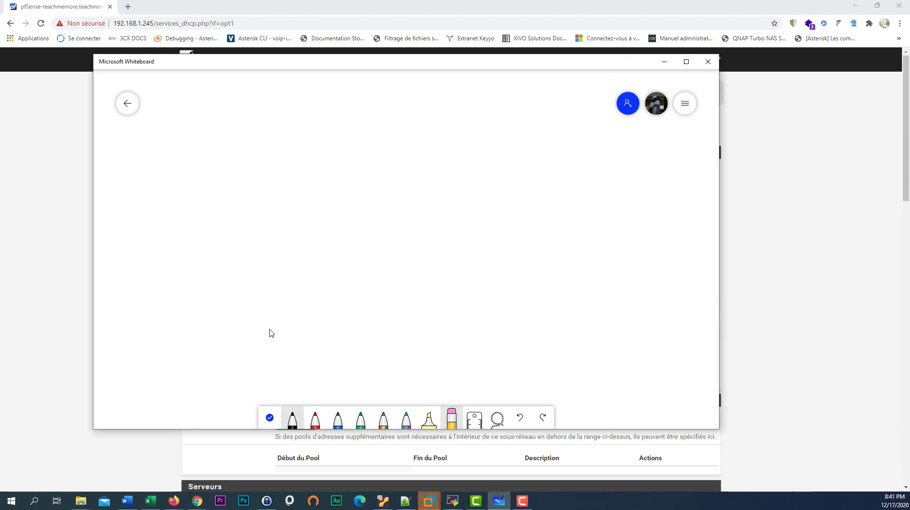
pyautogui.moveTo(280, 167)
pyautogui.mouseDown()
pyautogui.moveTo(281, 181)
pyautogui.moveTo(467, 167)
pyautogui.moveTo(470, 202)
pyautogui.moveTo(272, 203)
pyautogui.moveTo(284, 169)
pyautogui.mouseUp()
pyautogui.moveTo(285, 203)
pyautogui.mouseDown()
pyautogui.moveTo(285, 216)
pyautogui.moveTo(311, 219)
pyautogui.moveTo(289, 222)
pyautogui.mouseUp()
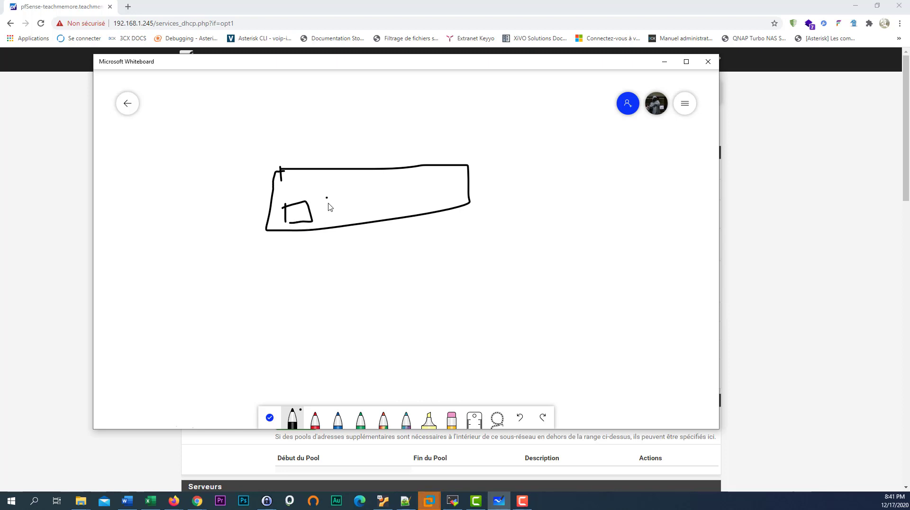
pyautogui.moveTo(327, 198)
pyautogui.mouseDown()
pyautogui.moveTo(327, 218)
pyautogui.moveTo(369, 211)
pyautogui.moveTo(327, 218)
pyautogui.moveTo(298, 126)
pyautogui.mouseUp()
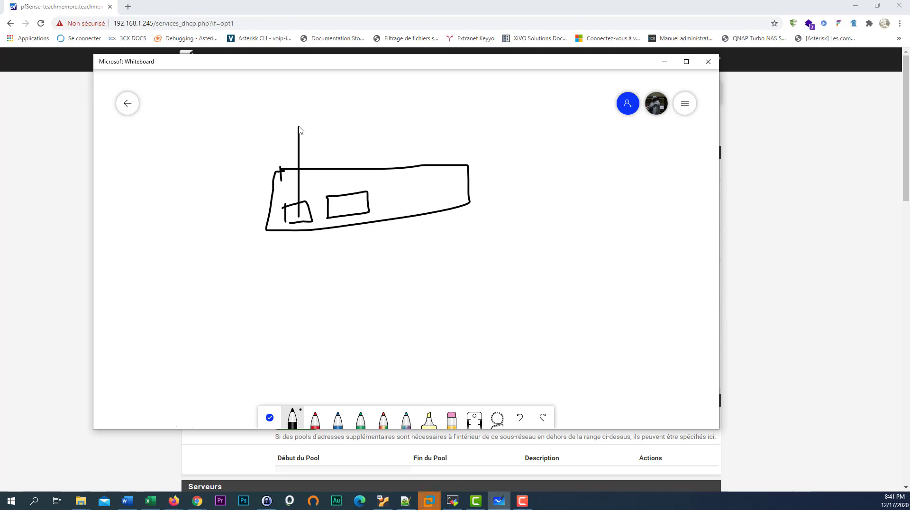
pyautogui.moveTo(274, 86)
pyautogui.mouseDown()
pyautogui.moveTo(264, 108)
pyautogui.moveTo(365, 89)
pyautogui.moveTo(329, 76)
pyautogui.moveTo(337, 102)
pyautogui.mouseUp()
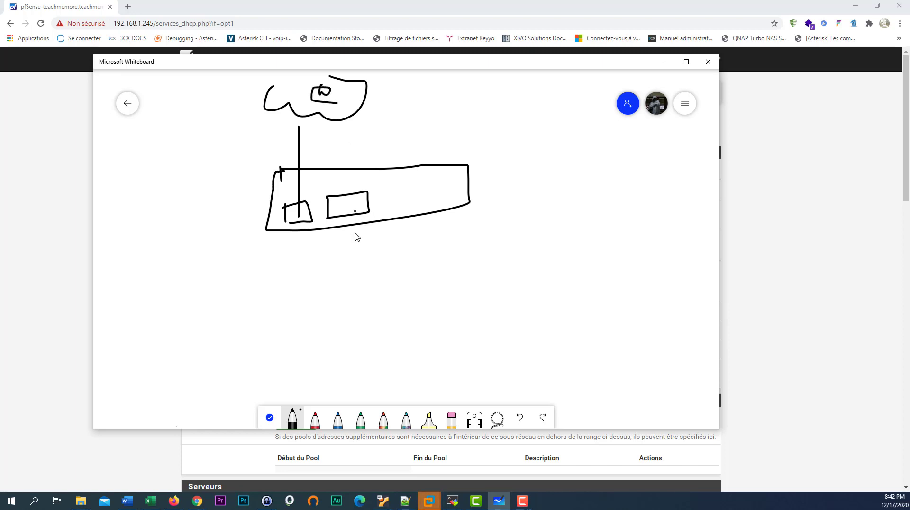
pyautogui.moveTo(355, 212); pyautogui.dragTo(358, 286)
pyautogui.moveTo(246, 301); pyautogui.dragTo(422, 298)
pyautogui.moveTo(278, 305)
pyautogui.mouseDown()
pyautogui.moveTo(281, 338)
pyautogui.moveTo(299, 360)
pyautogui.mouseUp()
pyautogui.moveTo(247, 345)
pyautogui.mouseDown()
pyautogui.moveTo(289, 361)
pyautogui.moveTo(265, 377)
pyautogui.moveTo(284, 364)
pyautogui.mouseUp()
pyautogui.moveTo(358, 300)
pyautogui.mouseDown()
pyautogui.moveTo(358, 324)
pyautogui.moveTo(372, 328)
pyautogui.moveTo(347, 345)
pyautogui.moveTo(374, 362)
pyautogui.mouseUp()
pyautogui.moveTo(396, 179)
pyautogui.mouseDown()
pyautogui.moveTo(410, 201)
pyautogui.moveTo(437, 198)
pyautogui.moveTo(405, 200)
pyautogui.moveTo(423, 267)
pyautogui.moveTo(580, 249)
pyautogui.mouseUp()
# - Draw the guest switch line with its WiFi label and the group of guest PCs
pyautogui.moveTo(581, 211); pyautogui.dragTo(584, 301)
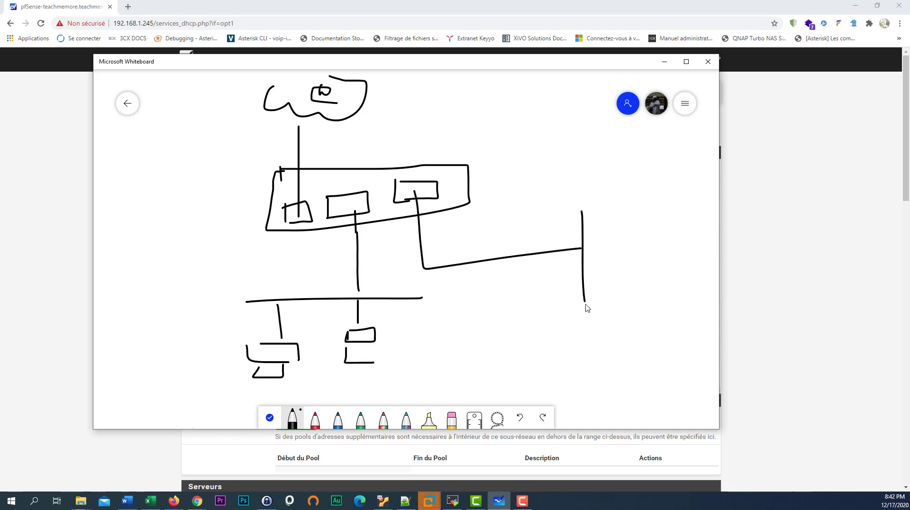
pyautogui.moveTo(578, 201)
pyautogui.mouseDown()
pyautogui.moveTo(595, 199)
pyautogui.moveTo(599, 226)
pyautogui.mouseUp()
pyautogui.moveTo(586, 274); pyautogui.dragTo(613, 274)
pyautogui.moveTo(593, 310)
pyautogui.mouseDown()
pyautogui.moveTo(605, 306)
pyautogui.moveTo(622, 324)
pyautogui.moveTo(675, 319)
pyautogui.moveTo(615, 354)
pyautogui.moveTo(626, 333)
pyautogui.mouseUp()
pyautogui.moveTo(648, 379)
pyautogui.mouseDown()
pyautogui.moveTo(663, 385)
pyautogui.moveTo(665, 372)
pyautogui.mouseUp()
pyautogui.moveTo(681, 379)
pyautogui.mouseDown()
pyautogui.moveTo(681, 387)
pyautogui.moveTo(704, 367)
pyautogui.moveTo(700, 374)
pyautogui.mouseUp()
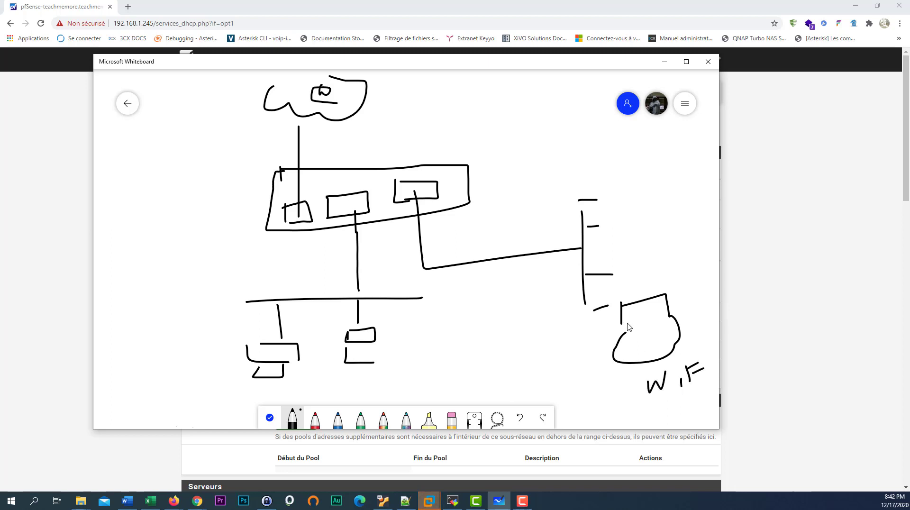
pyautogui.moveTo(641, 321); pyautogui.dragTo(652, 328)
pyautogui.moveTo(619, 256)
pyautogui.mouseDown()
pyautogui.moveTo(619, 273)
pyautogui.moveTo(625, 259)
pyautogui.moveTo(622, 272)
pyautogui.moveTo(655, 264)
pyautogui.moveTo(609, 269)
pyautogui.moveTo(625, 287)
pyautogui.moveTo(644, 286)
pyautogui.mouseUp()
pyautogui.moveTo(647, 258); pyautogui.dragTo(644, 286)
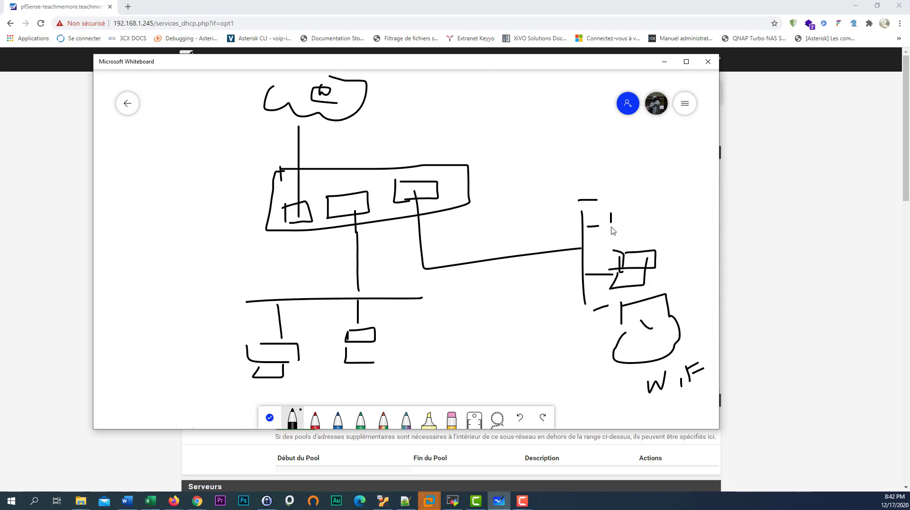
pyautogui.moveTo(611, 214); pyautogui.dragTo(611, 230)
pyautogui.moveTo(609, 210)
pyautogui.mouseDown()
pyautogui.moveTo(633, 206)
pyautogui.moveTo(636, 227)
pyautogui.mouseUp()
pyautogui.moveTo(636, 228)
pyautogui.mouseDown()
pyautogui.moveTo(607, 231)
pyautogui.moveTo(603, 245)
pyautogui.mouseUp()
pyautogui.moveTo(603, 245); pyautogui.dragTo(632, 243)
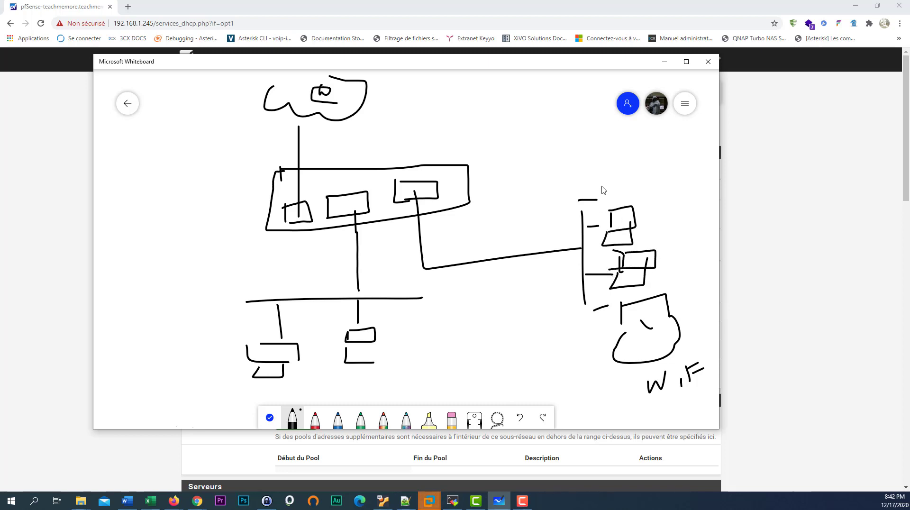
pyautogui.moveTo(614, 174)
pyautogui.mouseDown()
pyautogui.moveTo(630, 191)
pyautogui.moveTo(603, 202)
pyautogui.moveTo(631, 205)
pyautogui.mouseUp()
pyautogui.moveTo(631, 190); pyautogui.dragTo(632, 206)
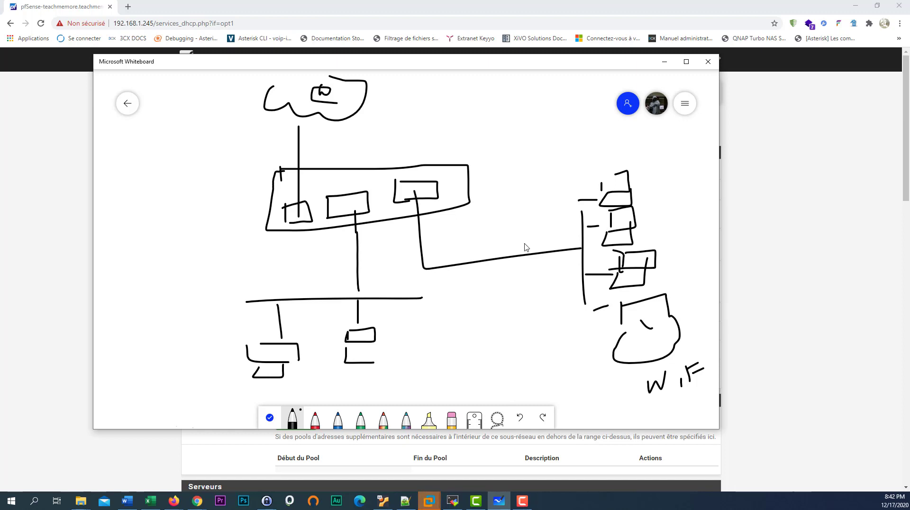
pyautogui.moveTo(444, 238); pyautogui.dragTo(443, 225)
# - Label the wireless link 192.168.52.x/24 and minimise the whiteboard
pyautogui.click(476, 233)
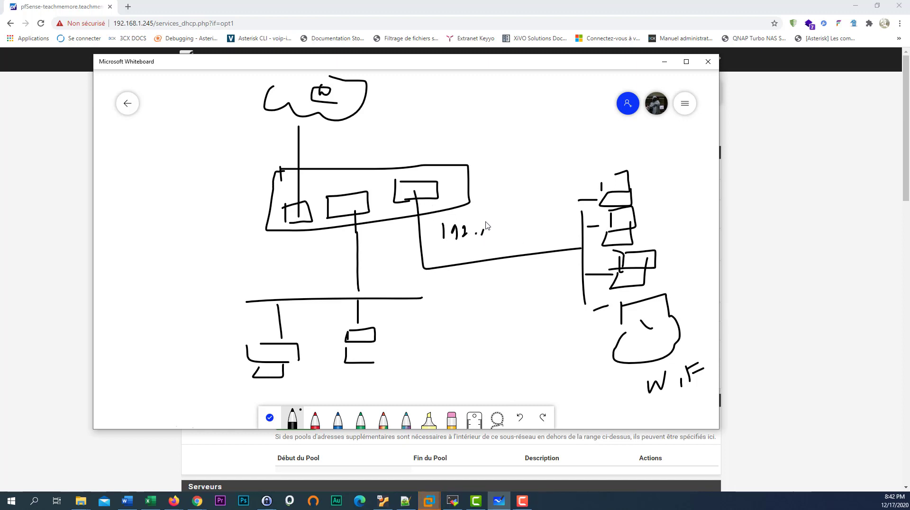
pyautogui.moveTo(482, 226)
pyautogui.mouseDown()
pyautogui.moveTo(484, 237)
pyautogui.moveTo(533, 217)
pyautogui.moveTo(565, 245)
pyautogui.moveTo(575, 235)
pyautogui.moveTo(590, 241)
pyautogui.mouseUp()
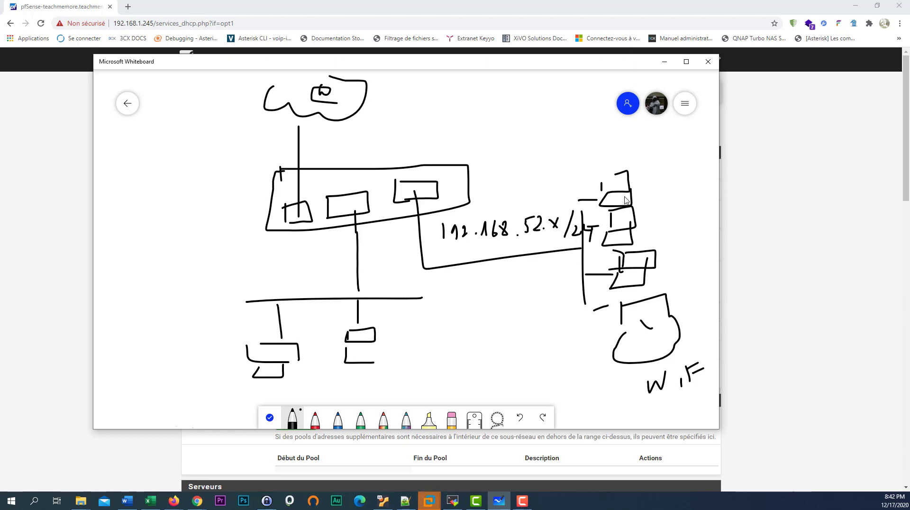
pyautogui.click(664, 62)
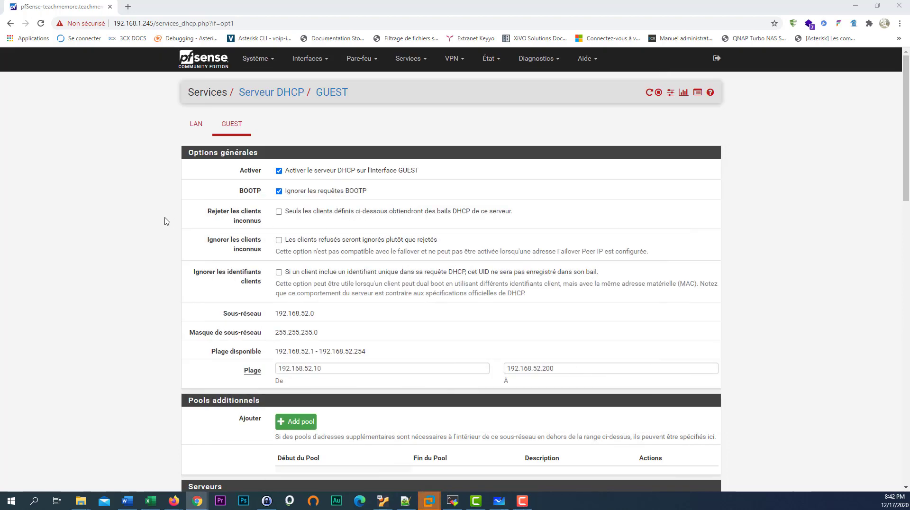
# - Bring the VMware Workstation window over the GUEST DHCP page so WD7 starts restoring
pyautogui.scroll(-1, 370, 356)
pyautogui.scroll(1, 369, 357)
pyautogui.scroll(-5, 432, 332)
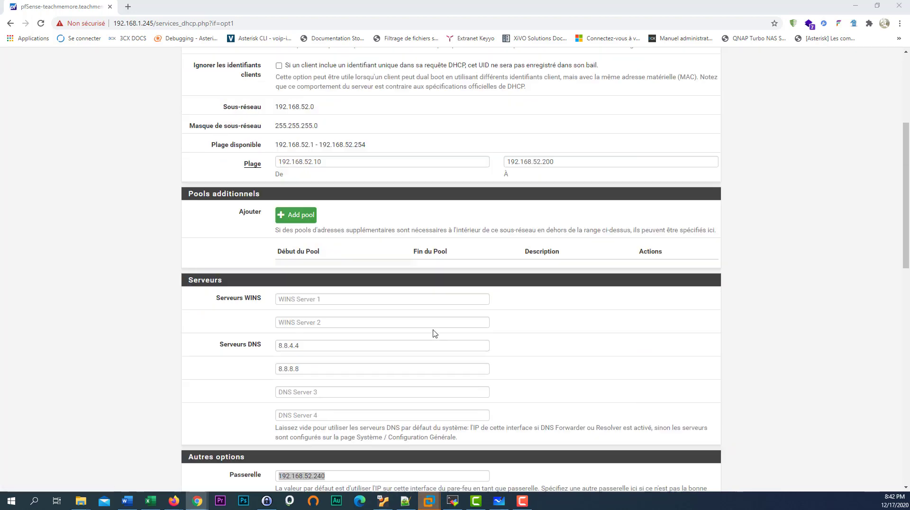
pyautogui.scroll(4, 432, 333)
pyautogui.scroll(1, 432, 333)
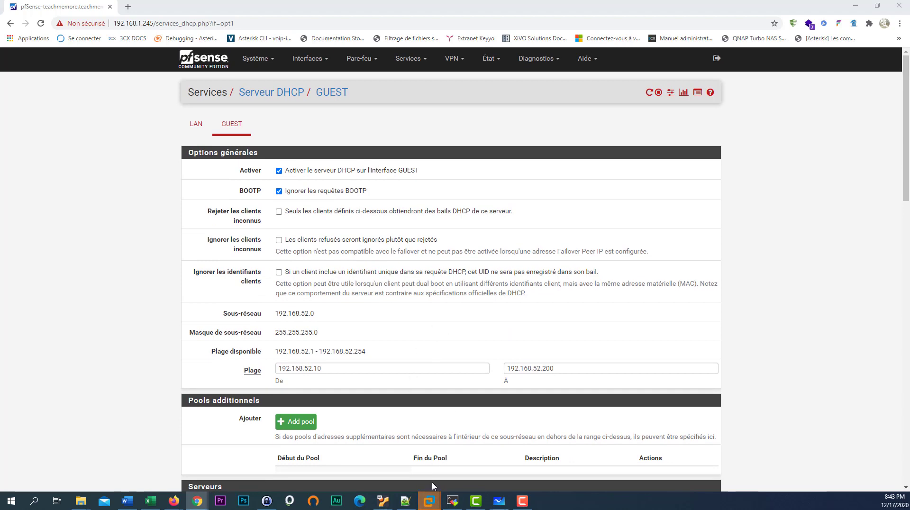
pyautogui.moveTo(435, 505)
pyautogui.moveTo(479, 476)
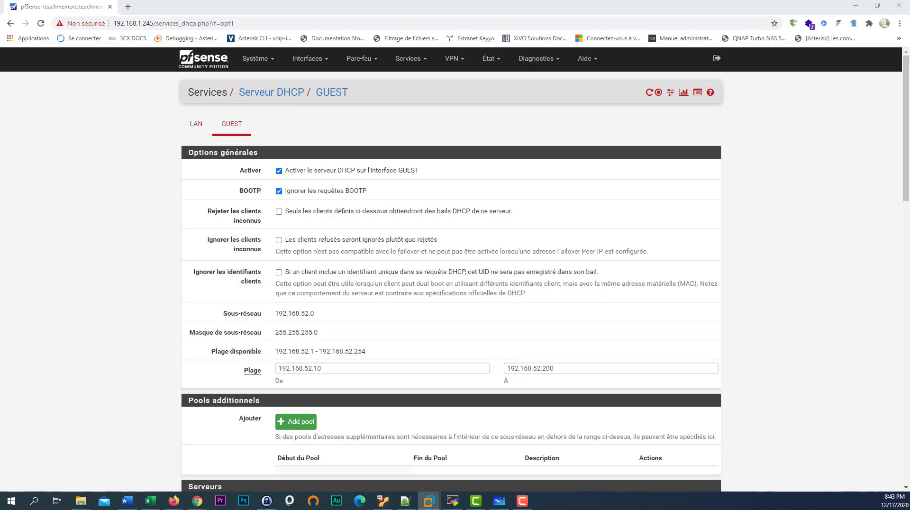
pyautogui.moveTo(0, 83); pyautogui.dragTo(469, 72)
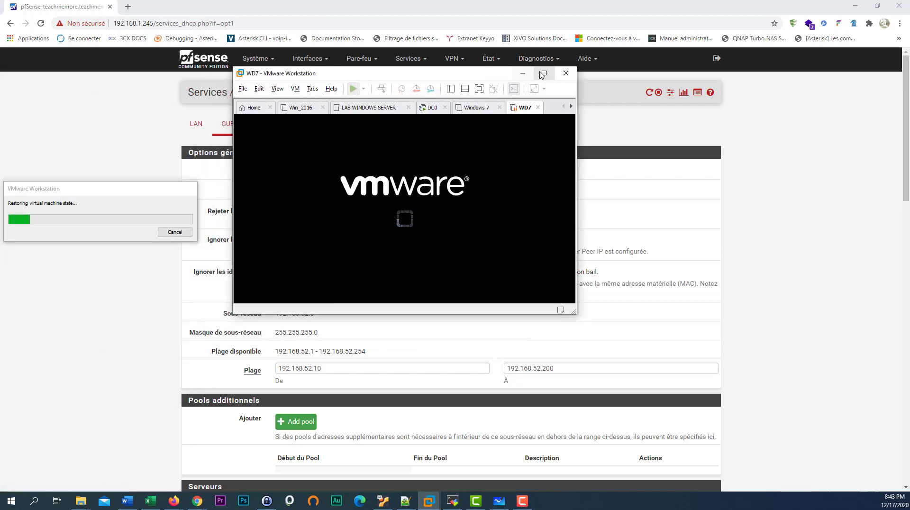
# - Maximize VMware and let WD7 resume to its Windows 7 desktop with the taskbar visible
pyautogui.click(544, 73)
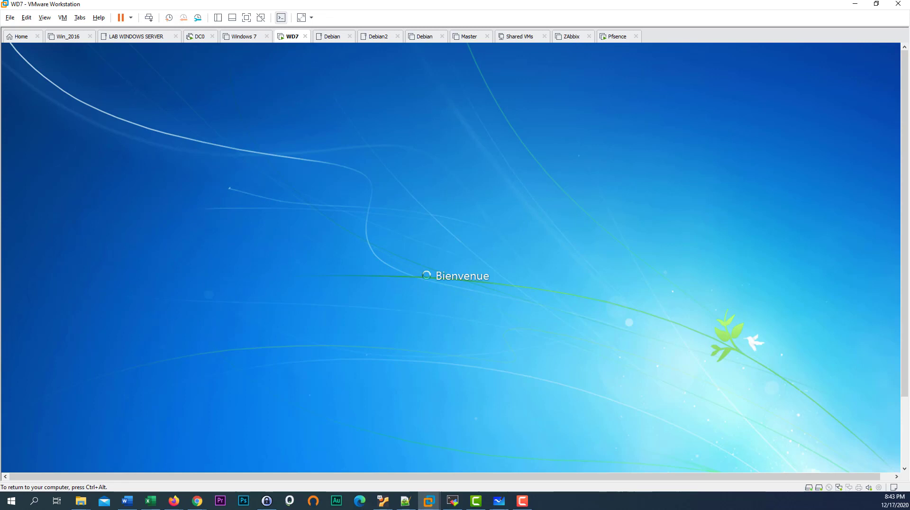
pyautogui.hotkey('ctrl', 'alt')
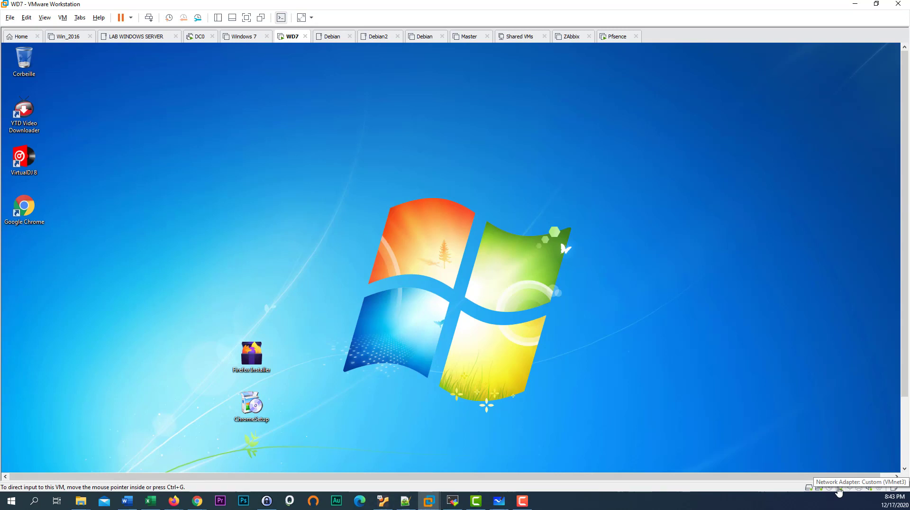
pyautogui.moveTo(905, 374); pyautogui.dragTo(901, 459)
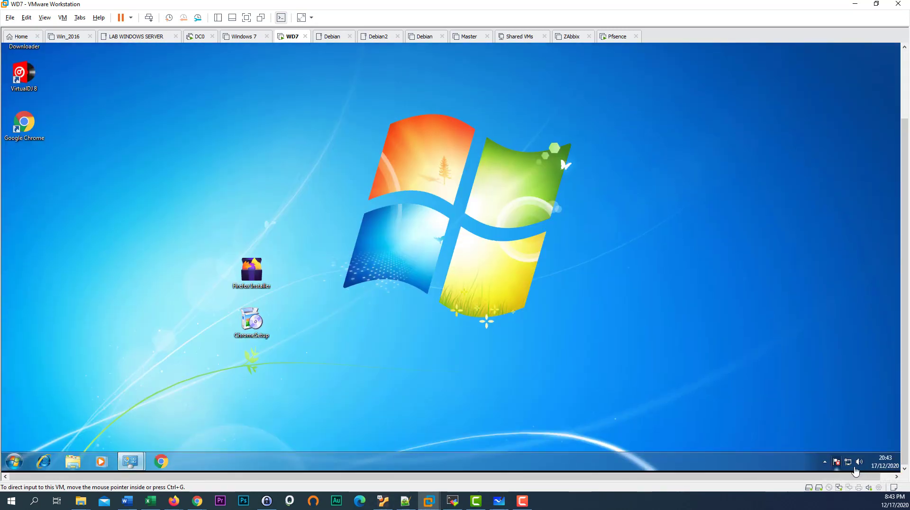
# - Open the Windows 7 Network and Sharing Center from the network tray icon
pyautogui.rightClick(852, 462)
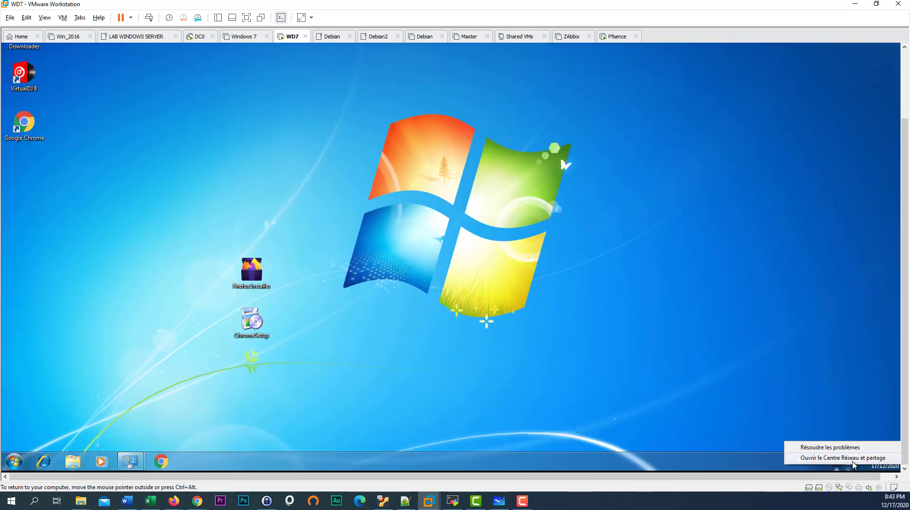
pyautogui.click(853, 459)
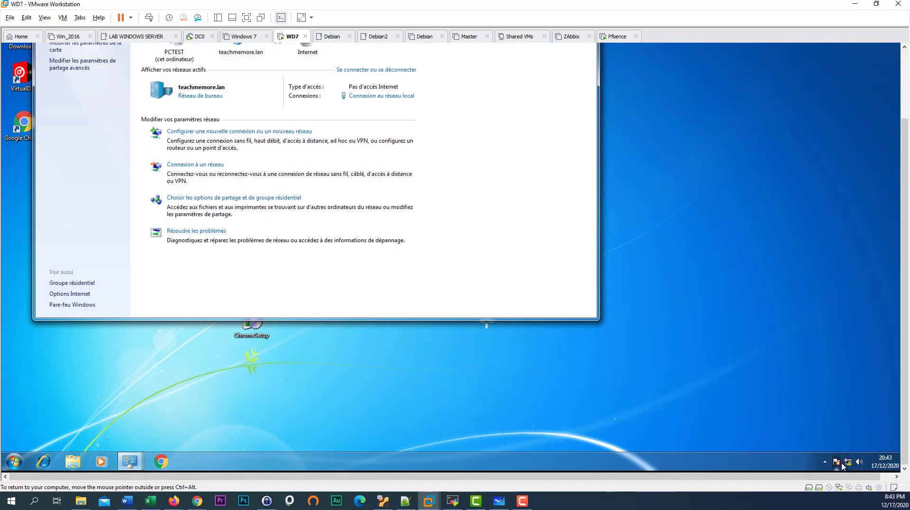
pyautogui.moveTo(850, 464)
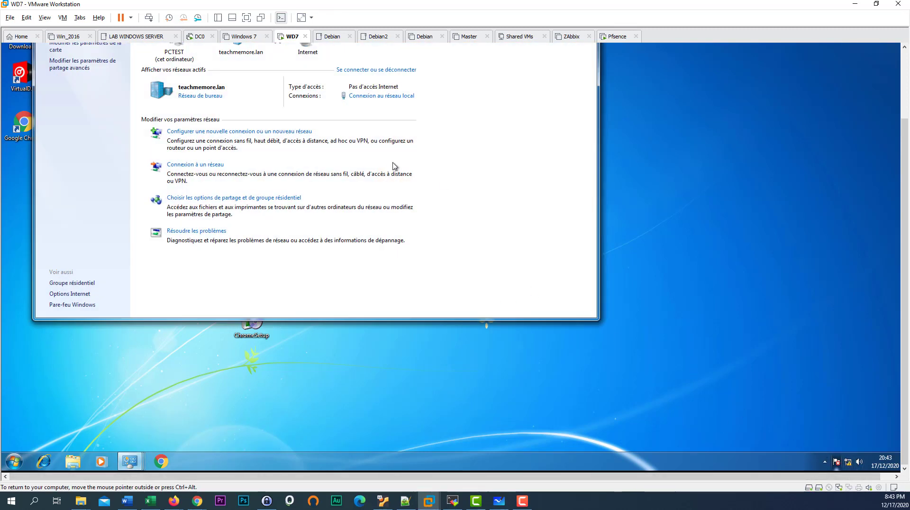
pyautogui.moveTo(905, 209); pyautogui.dragTo(904, 176)
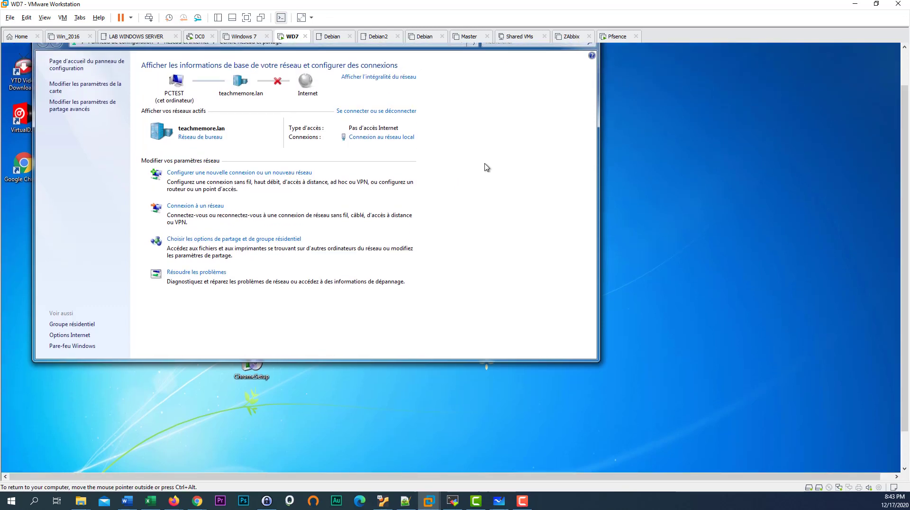
# - Check the local connection's address details, then close the status and sharing centre windows
pyautogui.click(386, 138)
pyautogui.click(405, 245)
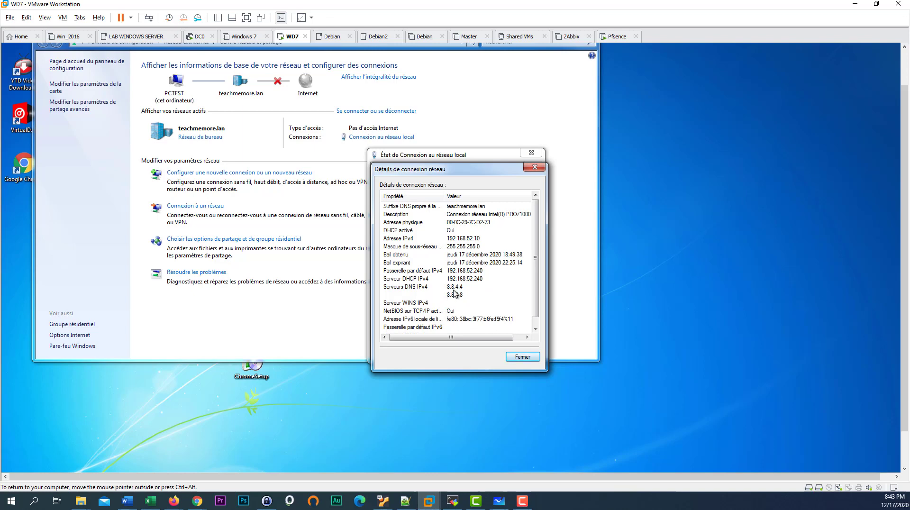
pyautogui.click(521, 356)
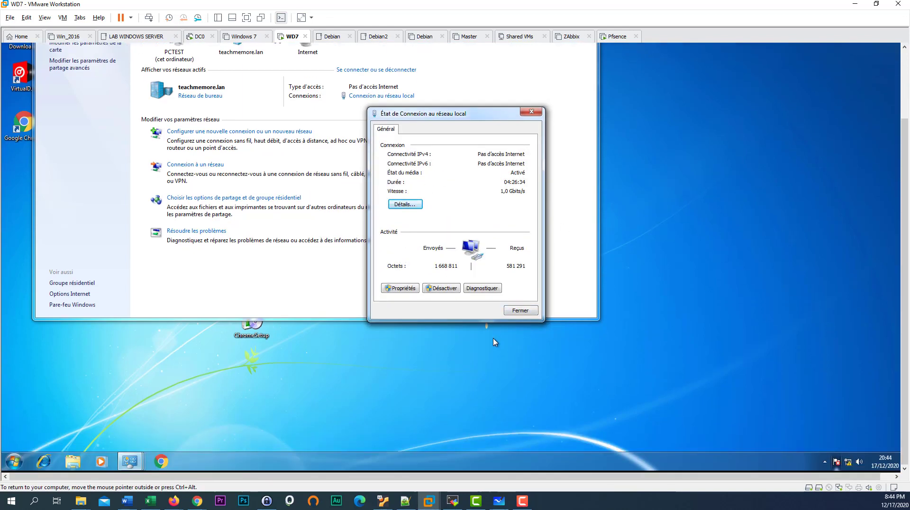
pyautogui.click(520, 310)
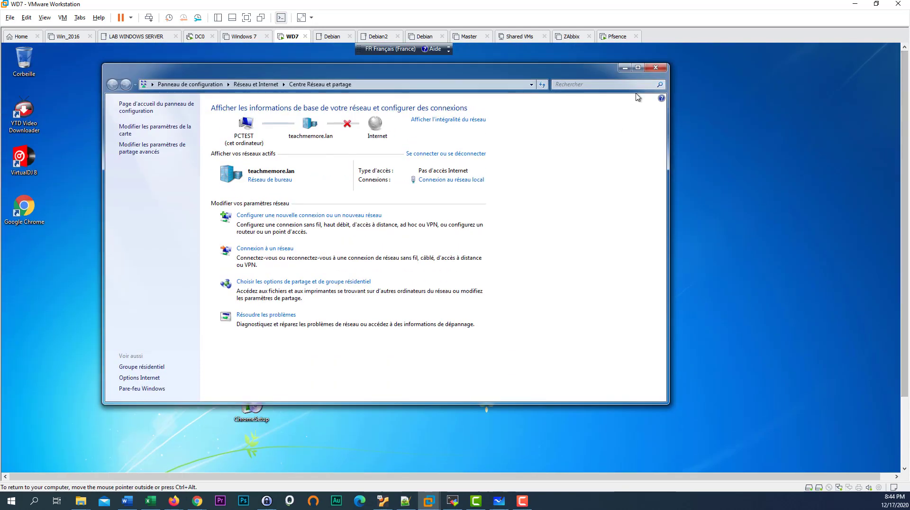
pyautogui.click(656, 68)
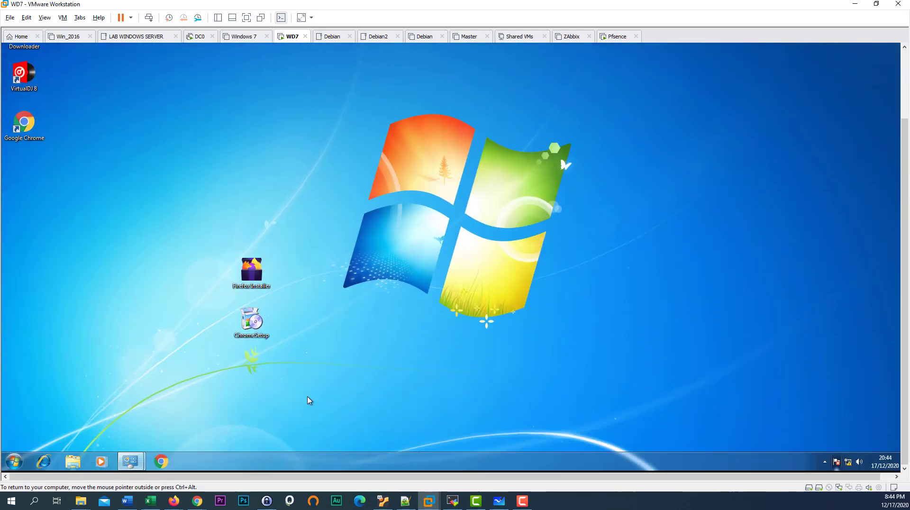
# - Launch Chrome in the guest and browse to 192.168.52.240:8002
pyautogui.click(161, 461)
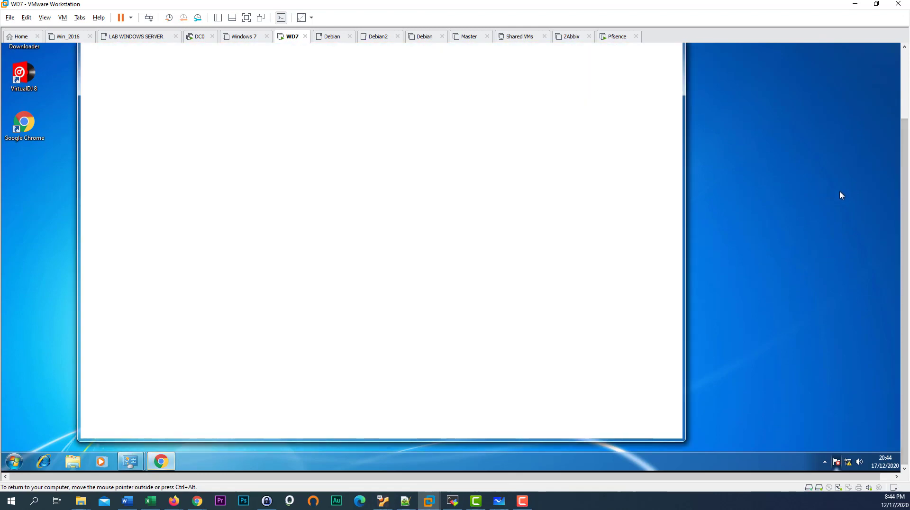
pyautogui.moveTo(905, 169); pyautogui.dragTo(904, 94)
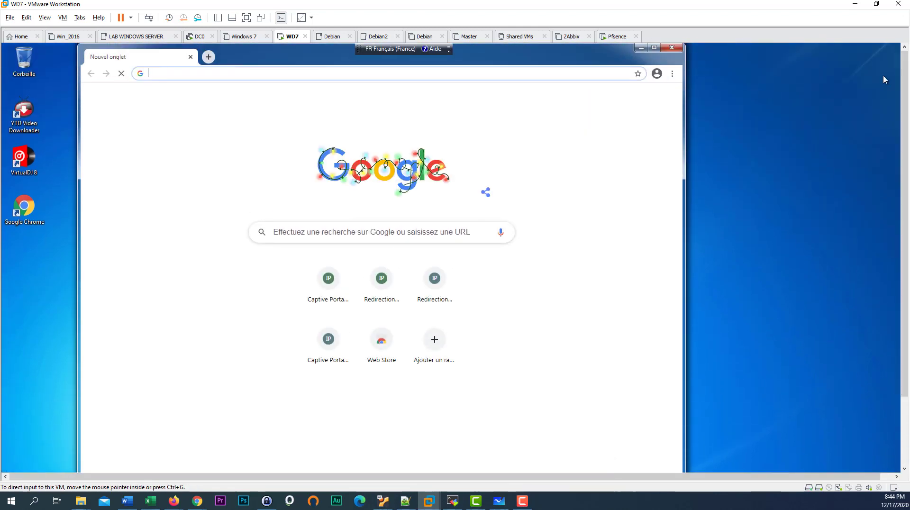
pyautogui.click(268, 69)
pyautogui.write('192.168.52.240:8002')
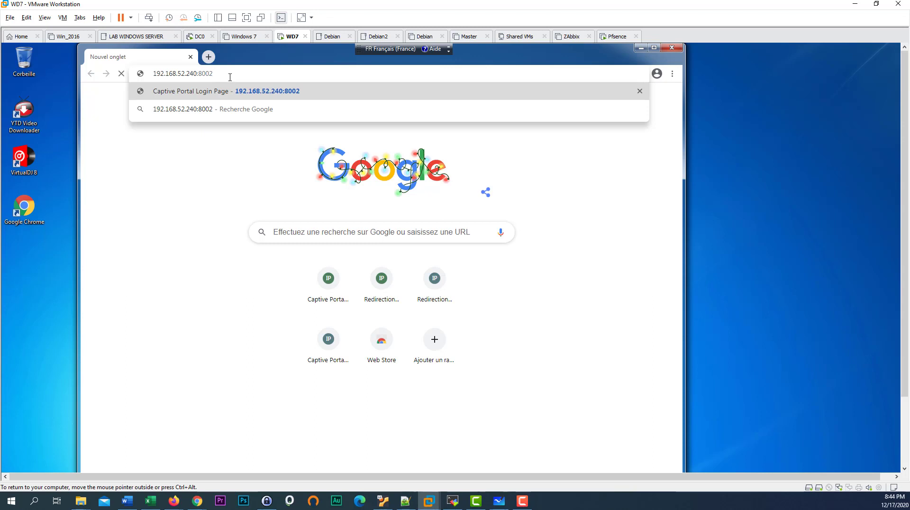
pyautogui.press('Return')
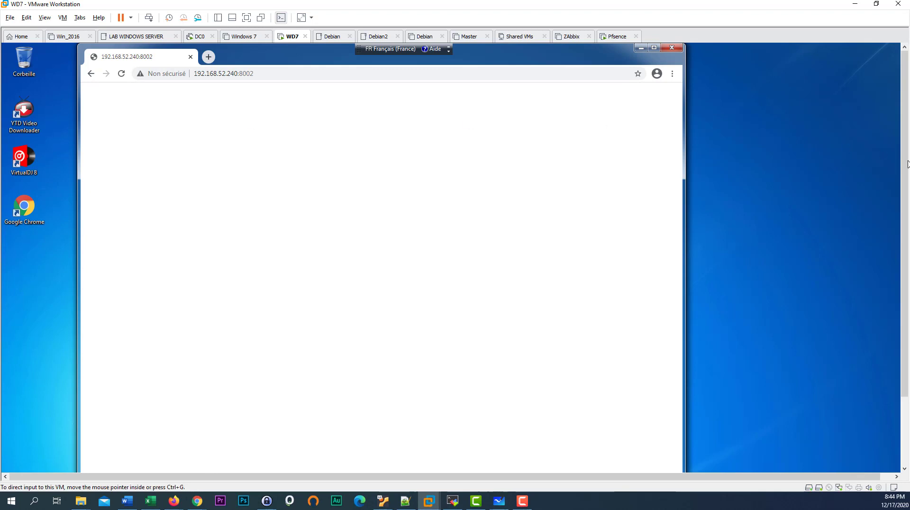
# - View the blank portal page's source, close that tab, and minimize VMware
pyautogui.moveTo(570, 58); pyautogui.dragTo(592, 74)
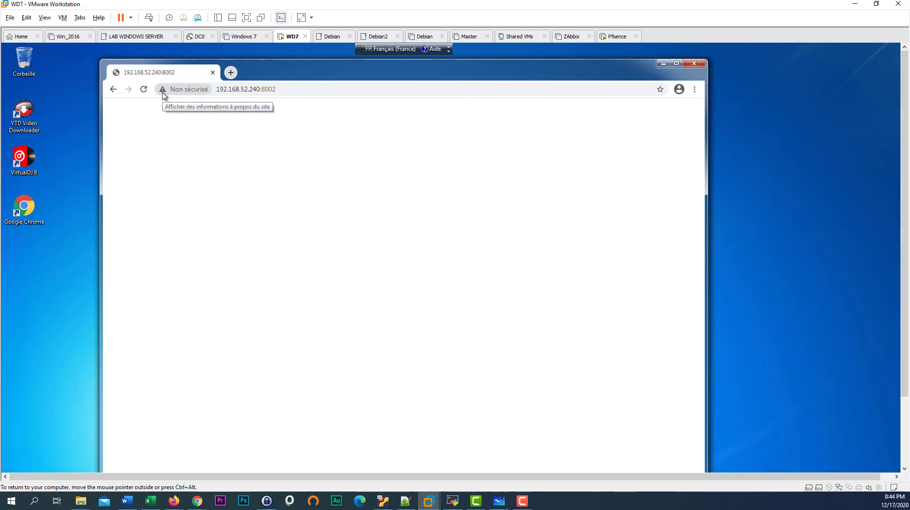
pyautogui.click(313, 95)
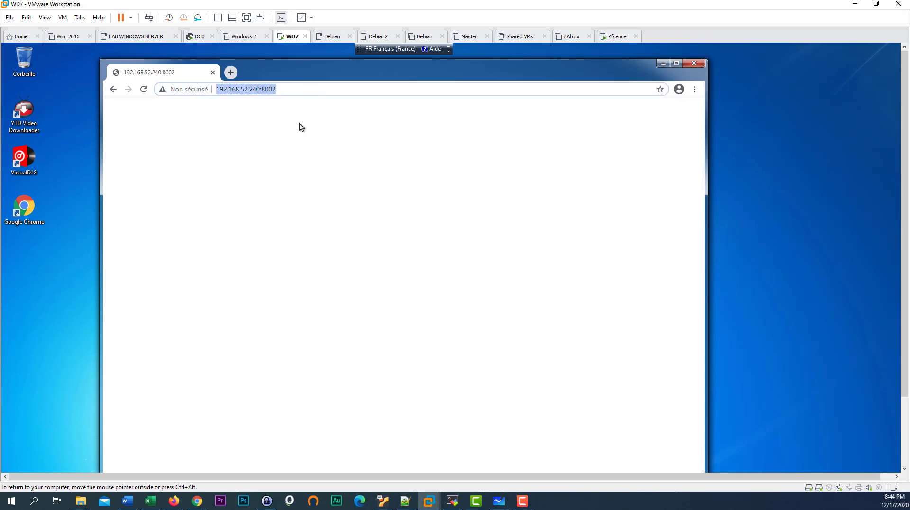
pyautogui.rightClick(343, 159)
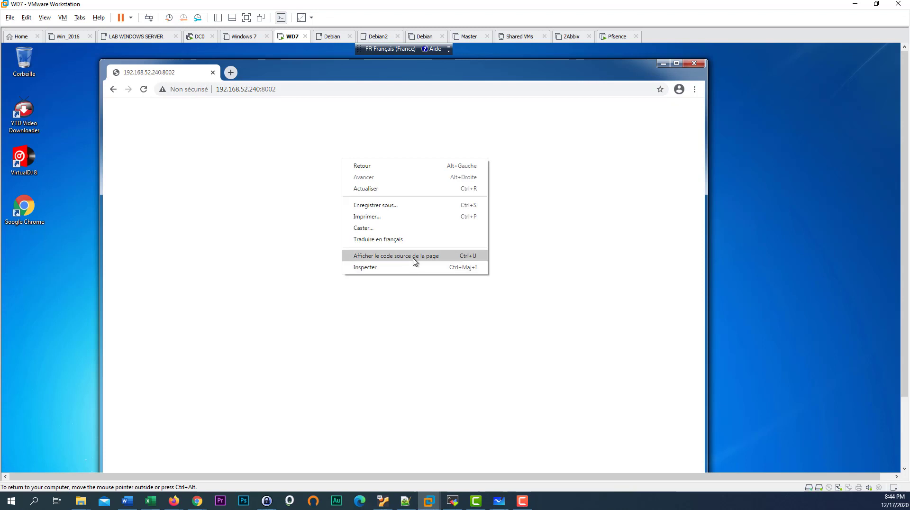
pyautogui.click(415, 259)
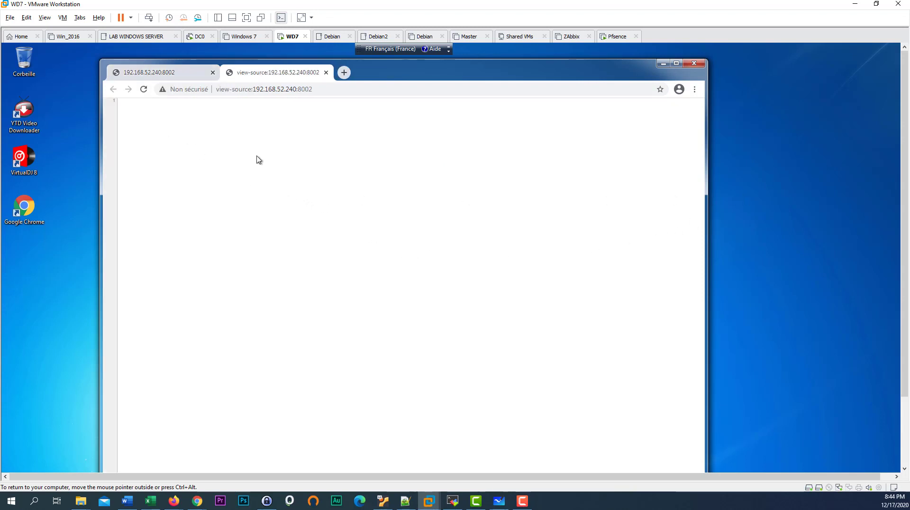
pyautogui.click(187, 74)
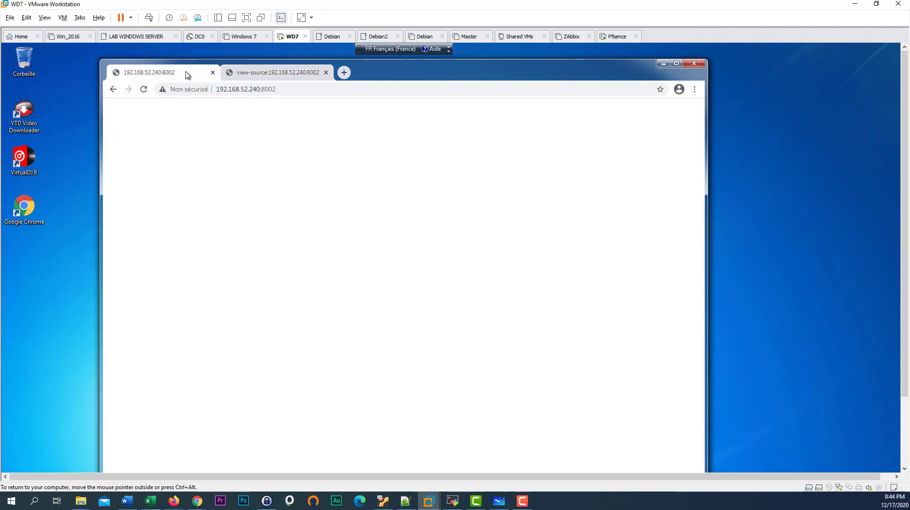
pyautogui.click(284, 76)
pyautogui.click(326, 72)
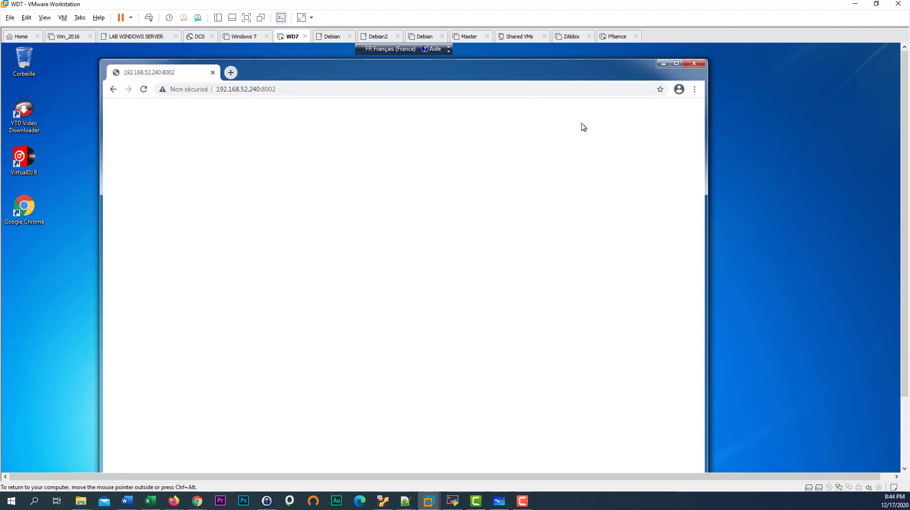
pyautogui.click(855, 6)
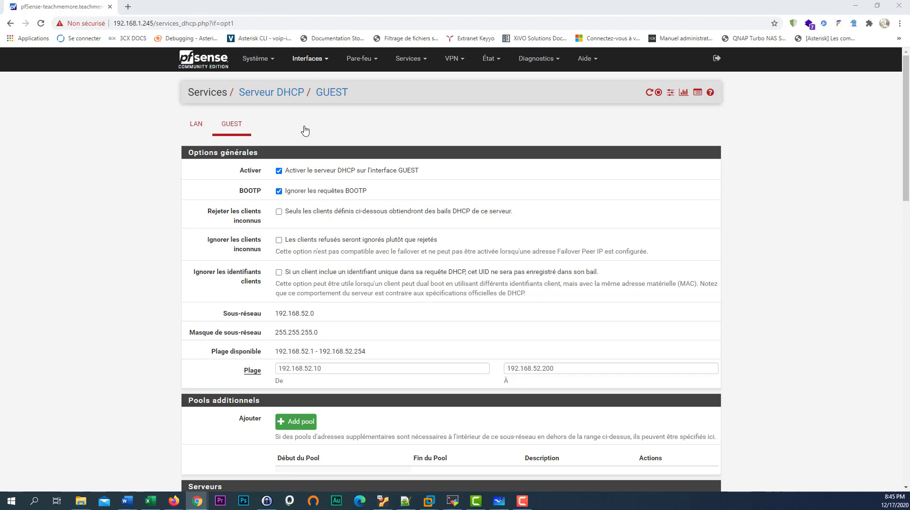
# - Go to Services > Captive Portal zones in pfSense
pyautogui.scroll(-3, 309, 235)
pyautogui.scroll(3, 314, 250)
pyautogui.scroll(-6, 315, 251)
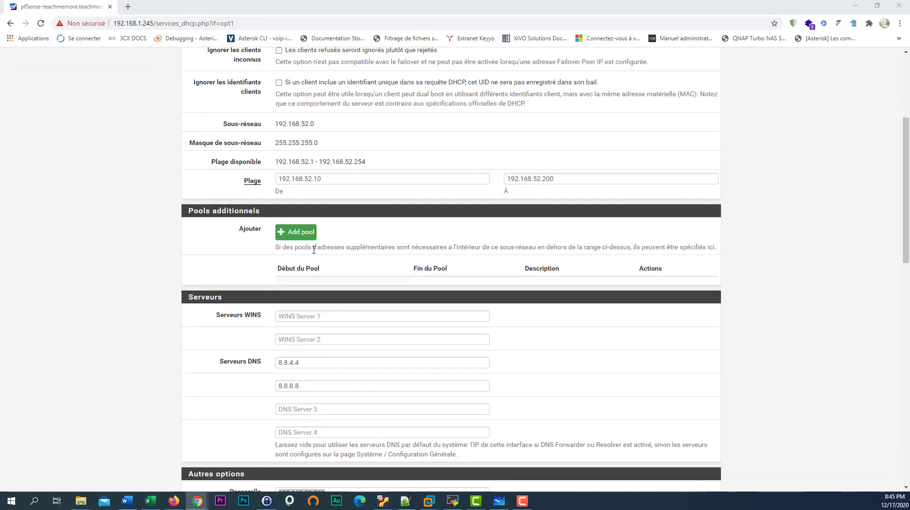
pyautogui.scroll(6, 317, 250)
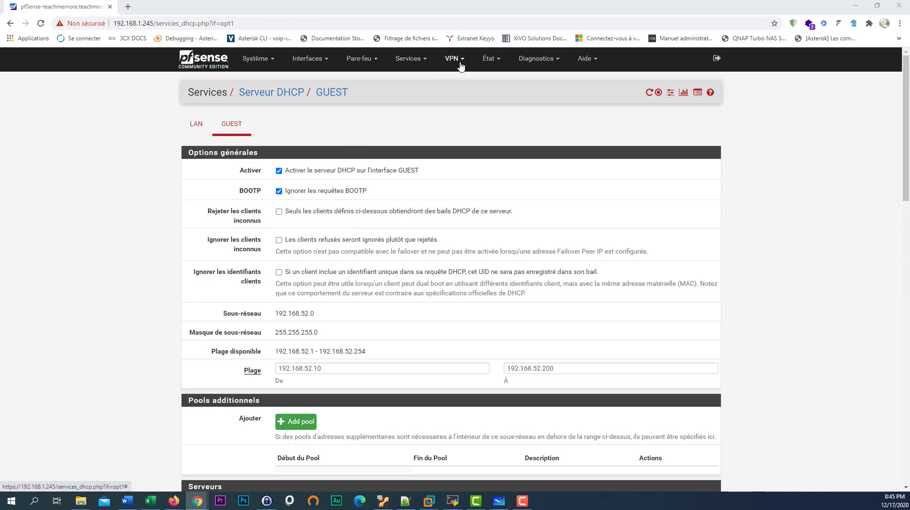
pyautogui.click(461, 66)
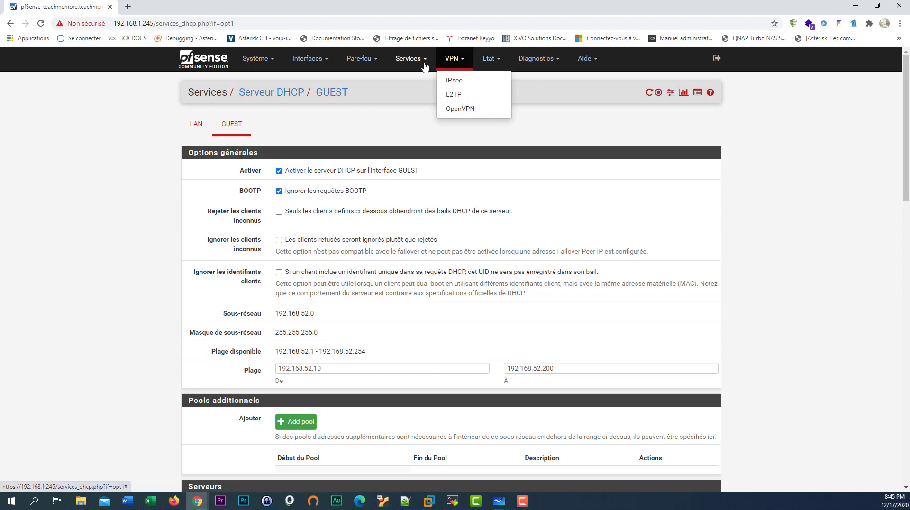
pyautogui.click(425, 67)
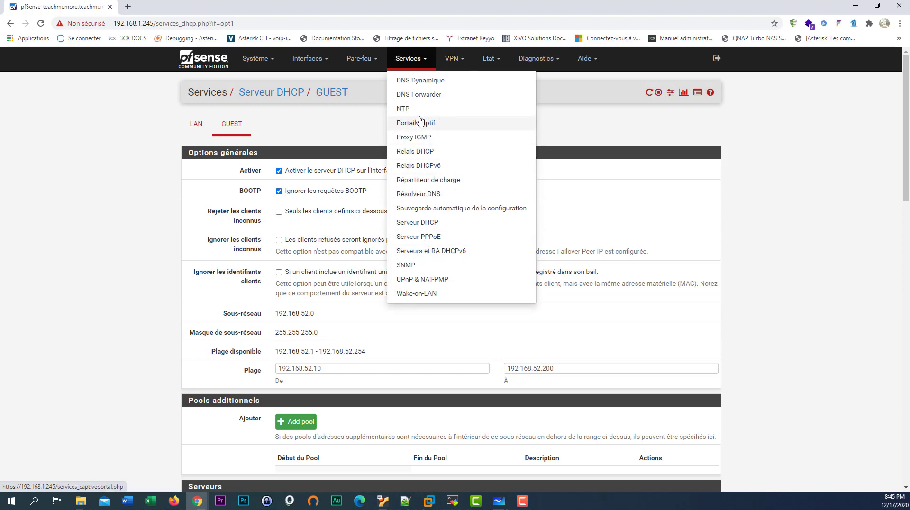
pyautogui.click(436, 126)
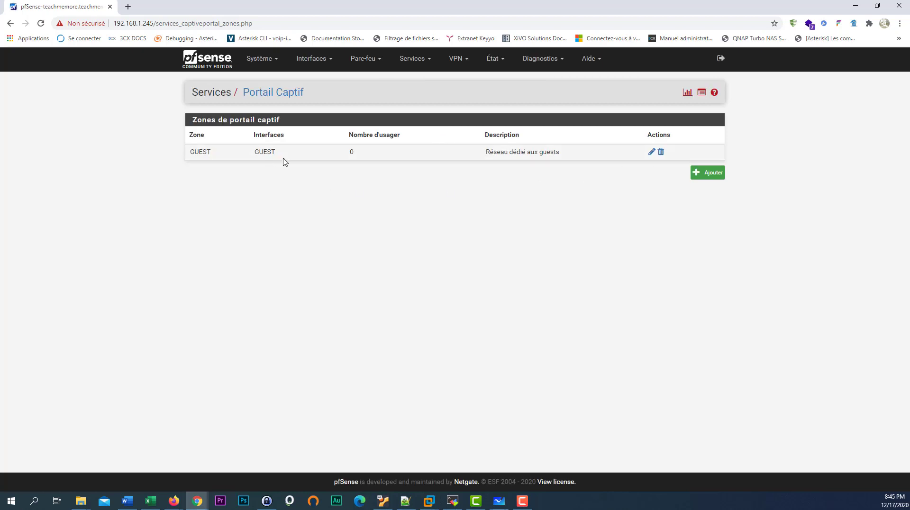
# - Switch the GUEST zone's interface from GUEST to LAN, save, and bring VMware back
pyautogui.click(651, 152)
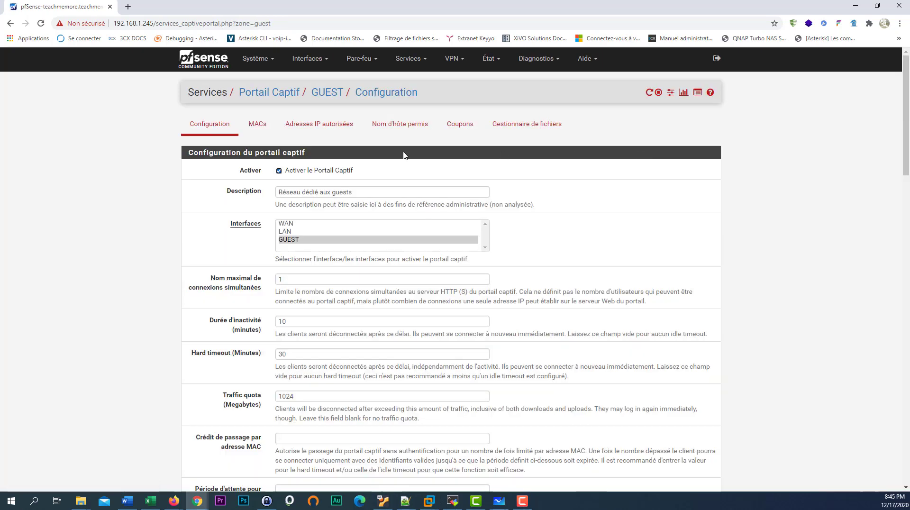
pyautogui.click(295, 232)
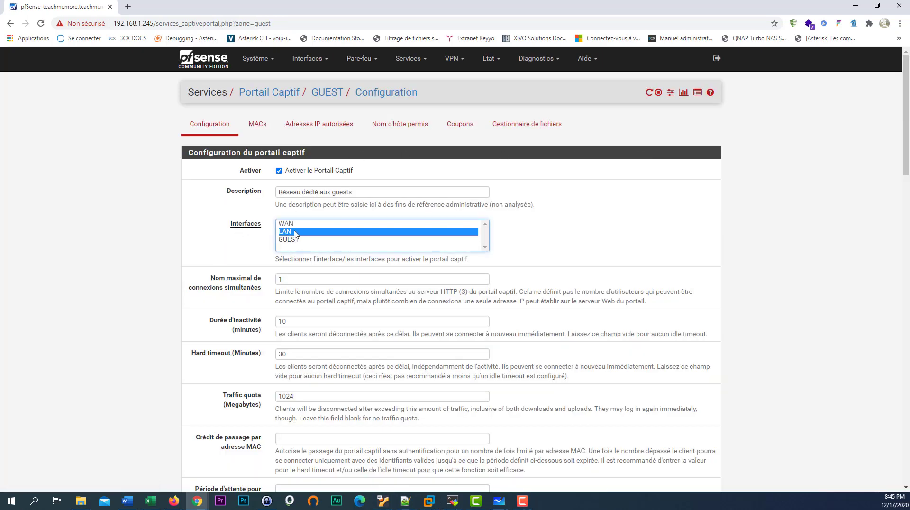
pyautogui.scroll(-2, 295, 239)
pyautogui.scroll(-18, 295, 238)
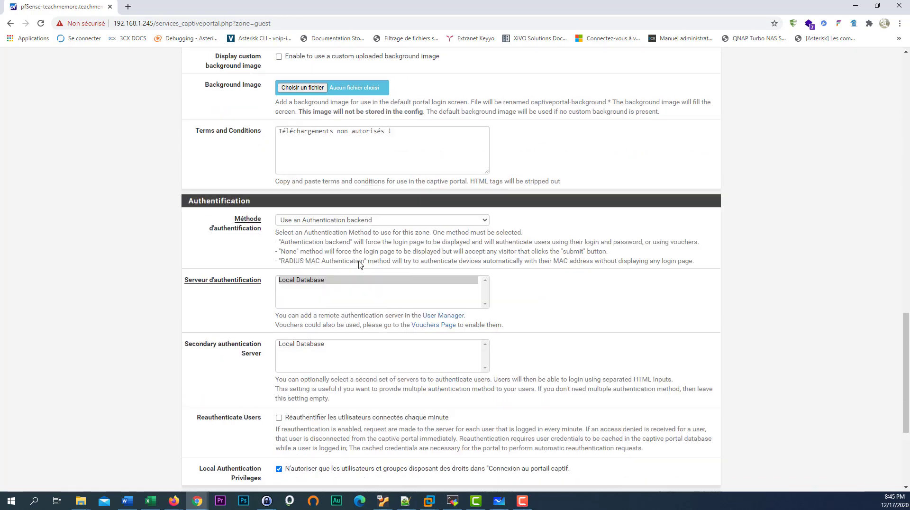
pyautogui.click(308, 377)
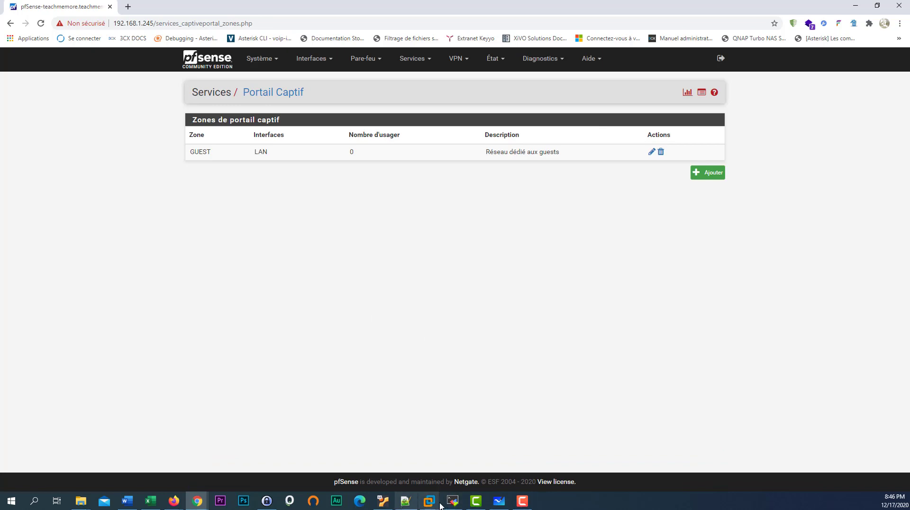
pyautogui.moveTo(434, 506)
pyautogui.click(377, 454)
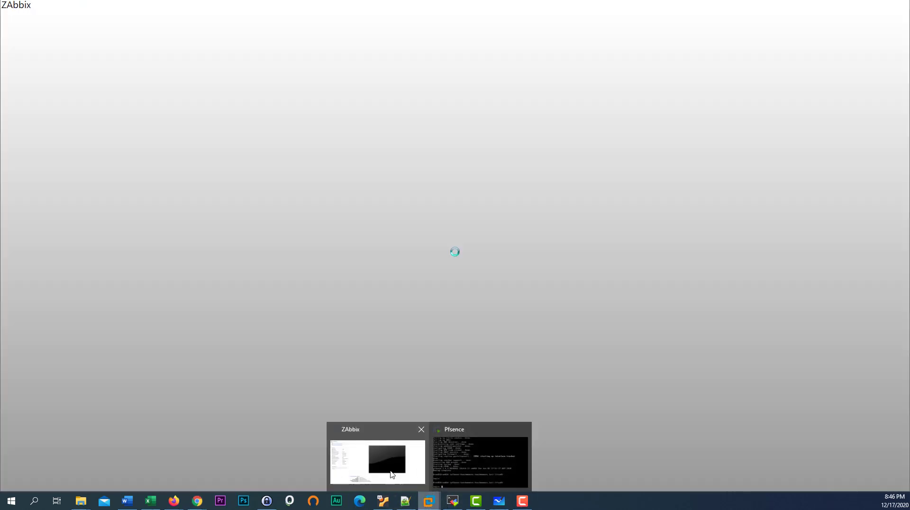
# - Reload the captive portal address in the WD7 guest browser and maximize it
pyautogui.click(290, 36)
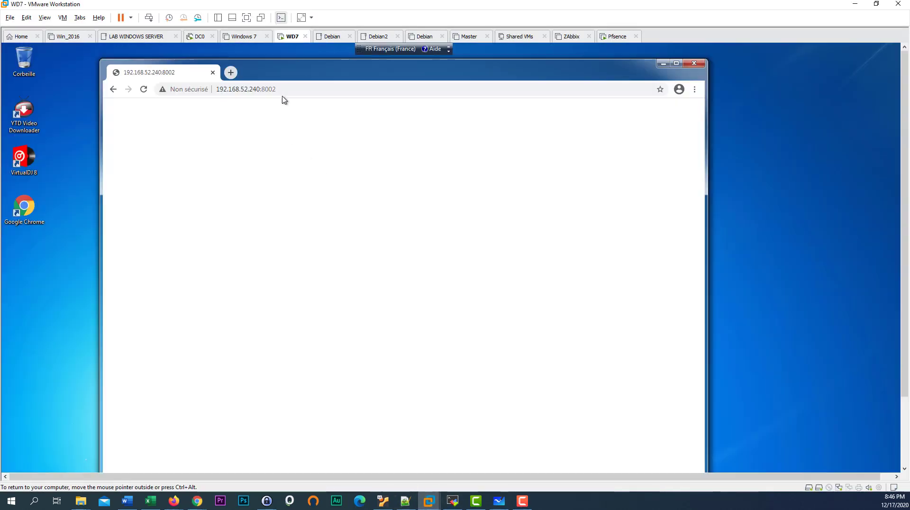
pyautogui.click(286, 89)
pyautogui.press('Return')
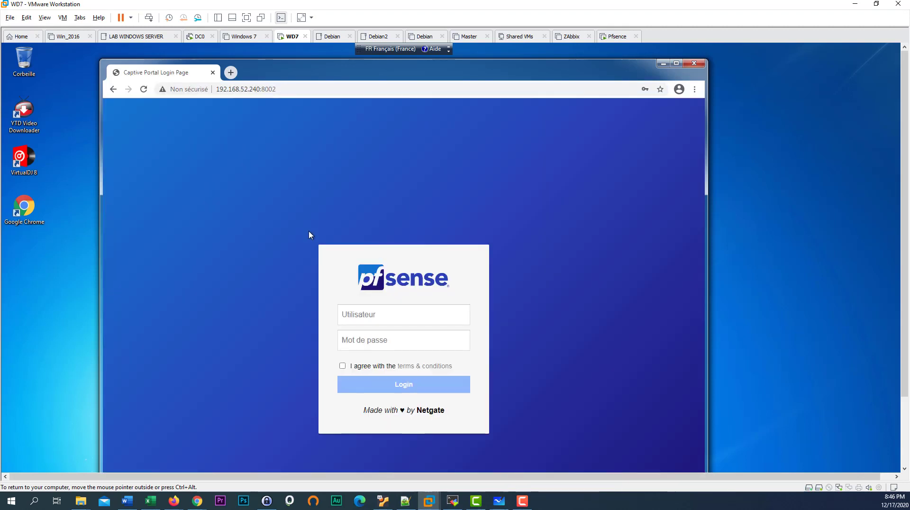
pyautogui.click(248, 88)
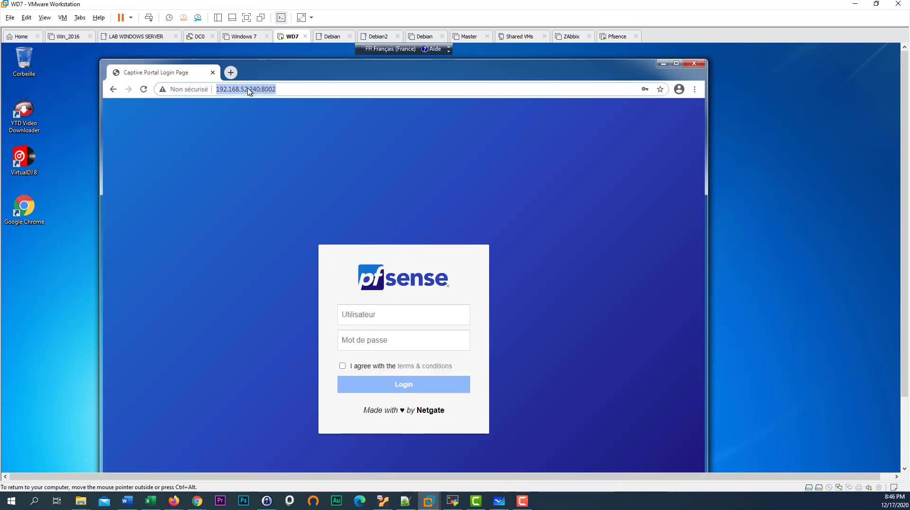
pyautogui.click(287, 87)
pyautogui.moveTo(261, 89); pyautogui.dragTo(202, 91)
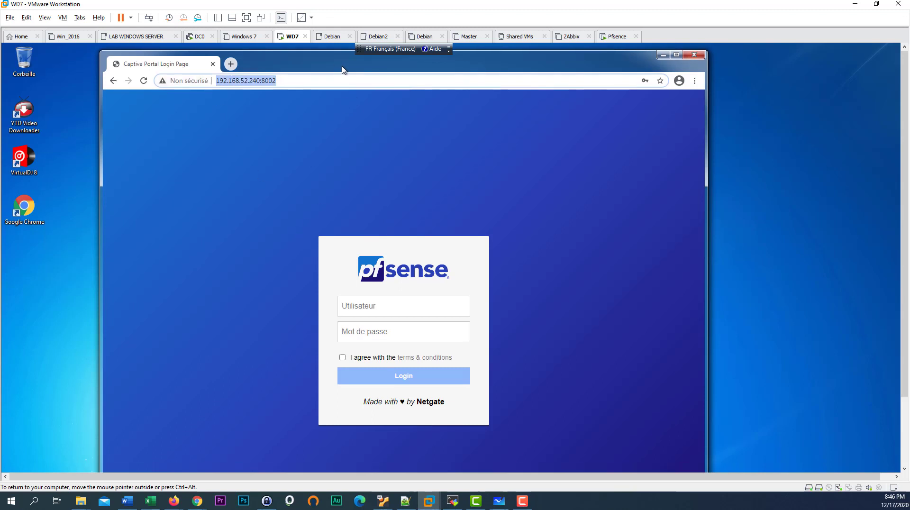
pyautogui.click(676, 63)
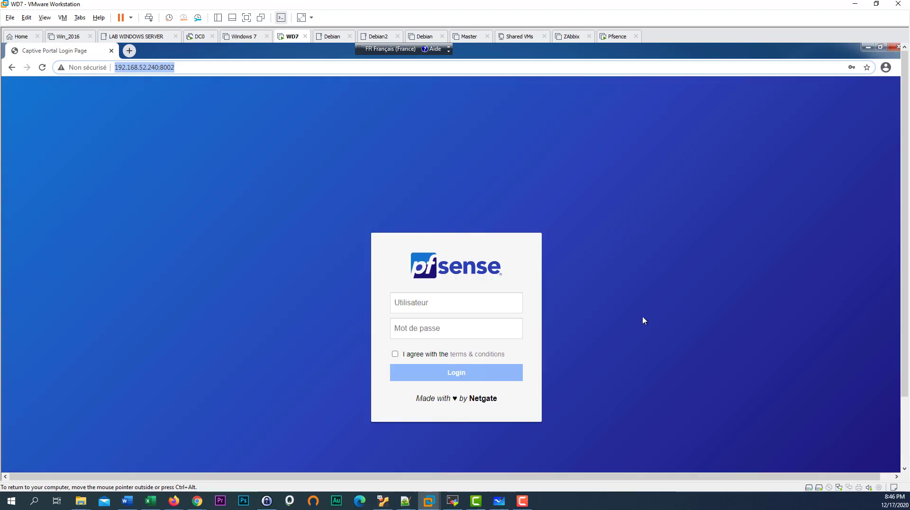
# - Accept the terms, submit the saved portal login, get an invalid-credentials error, and return to pfSense
pyautogui.click(395, 355)
pyautogui.click(416, 303)
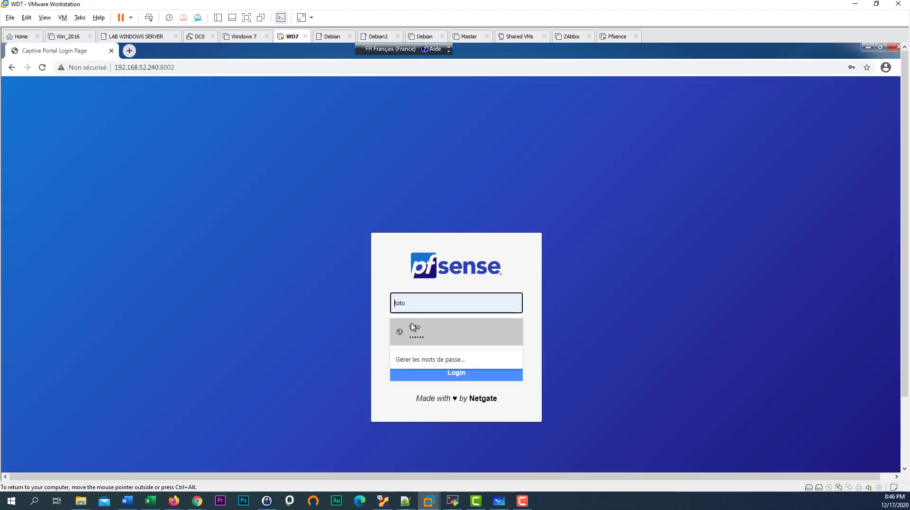
pyautogui.click(326, 308)
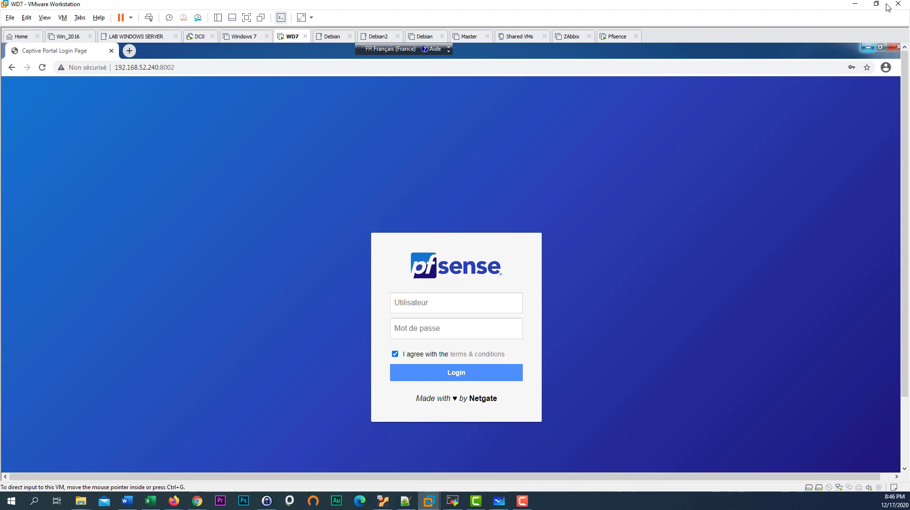
pyautogui.click(420, 303)
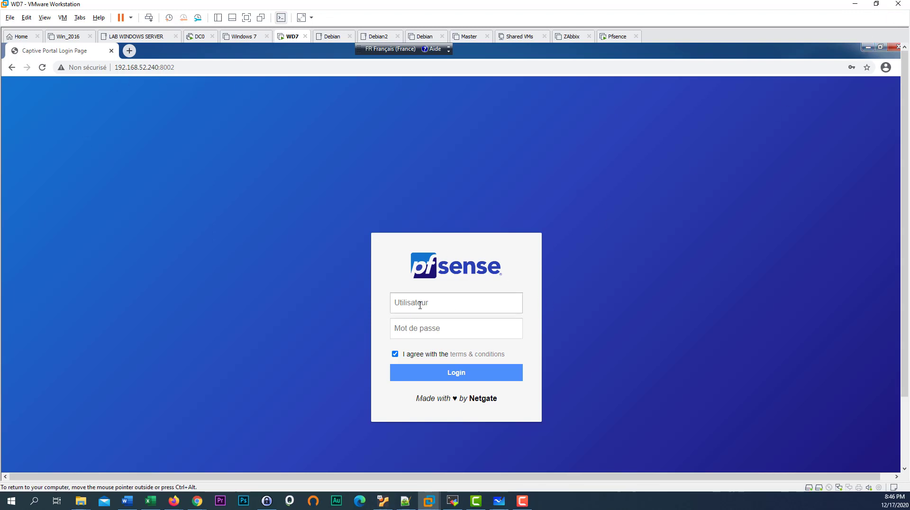
pyautogui.click(422, 333)
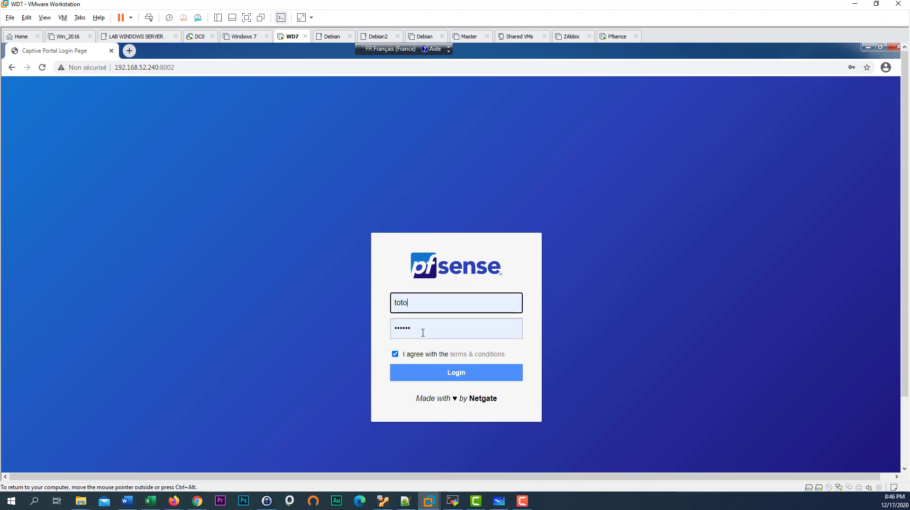
pyautogui.click(448, 377)
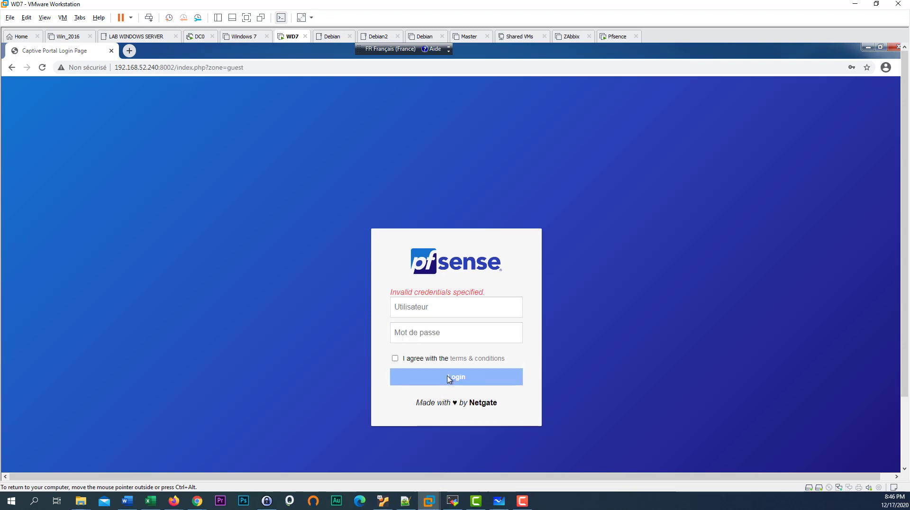
pyautogui.click(453, 311)
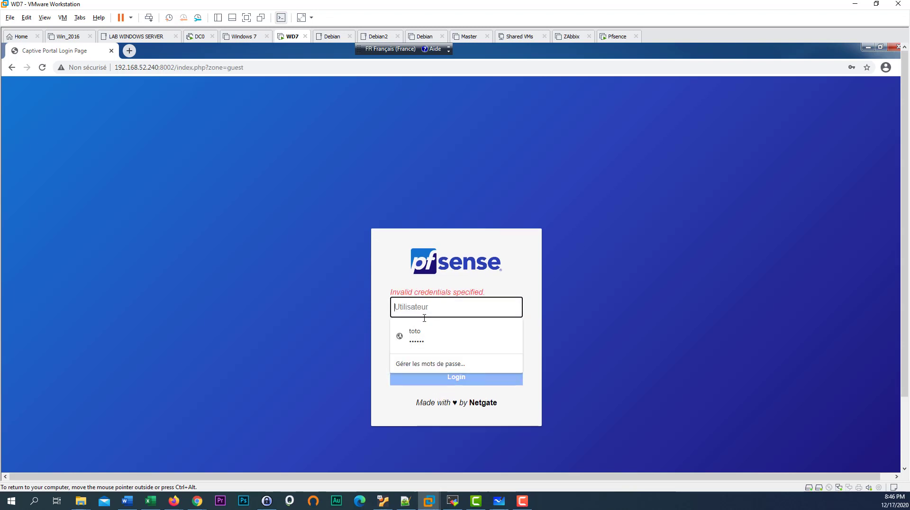
pyautogui.click(291, 287)
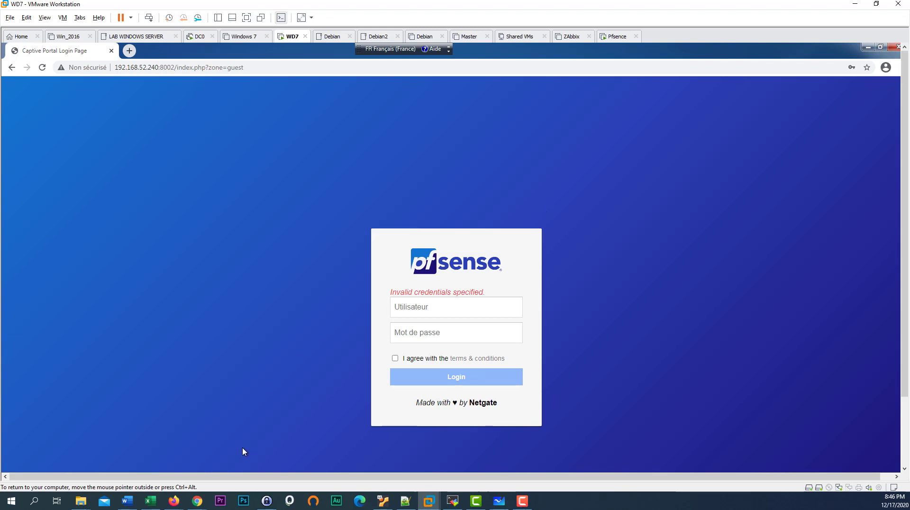
pyautogui.moveTo(199, 505)
pyautogui.click(249, 474)
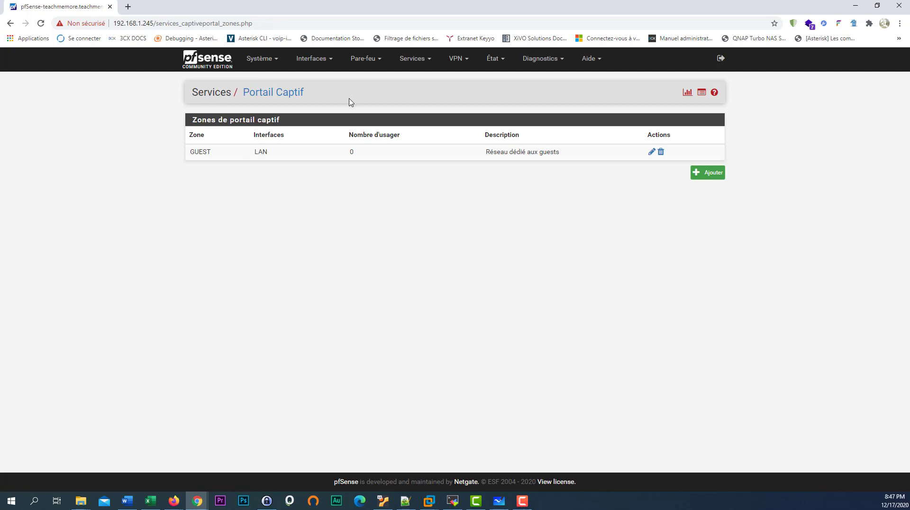
# - Open System > User Manager and move to the Groups tab
pyautogui.click(280, 64)
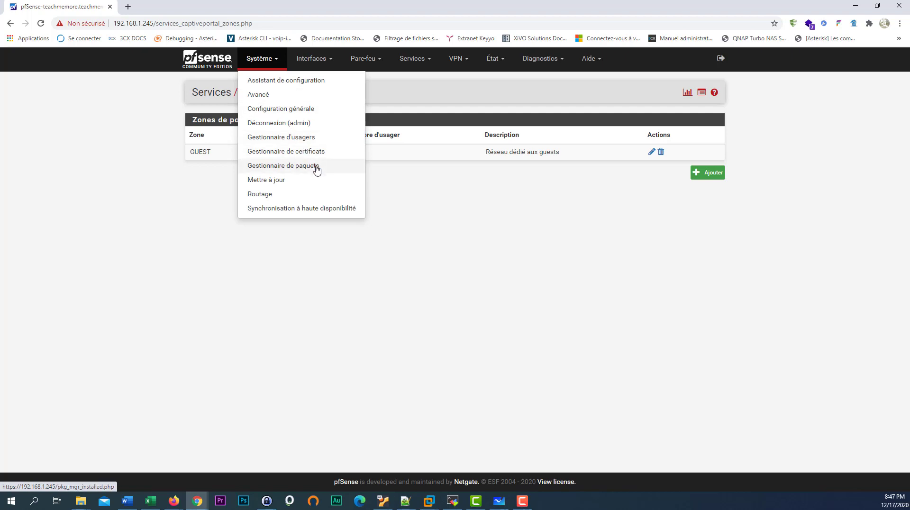
pyautogui.click(308, 140)
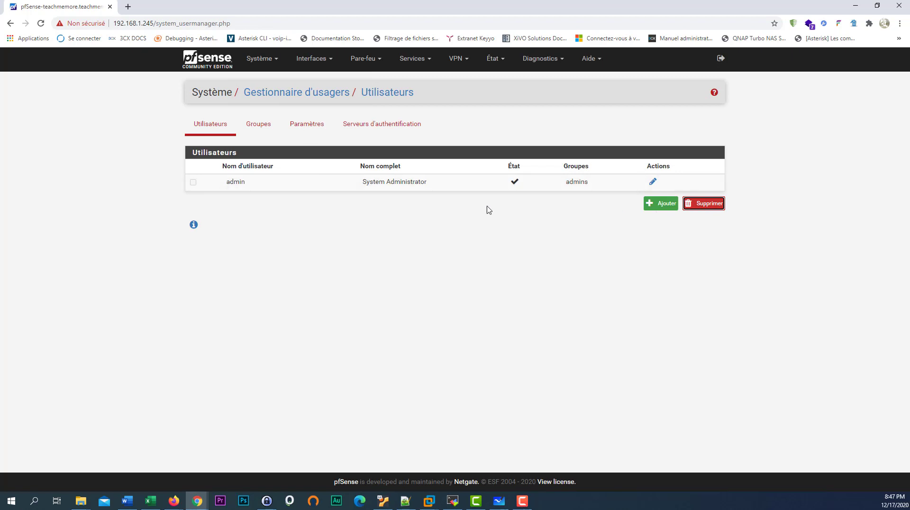
pyautogui.click(251, 132)
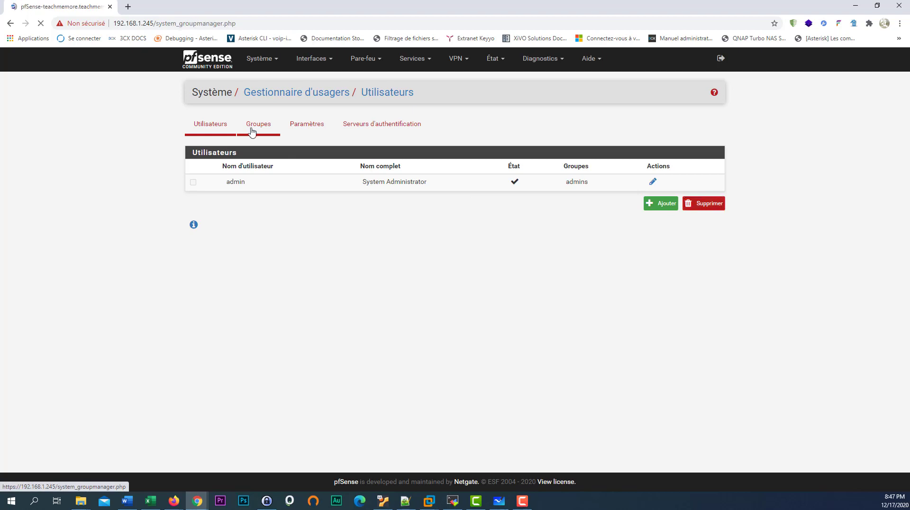
# - Create a local group named Guest with no members, save it, and open it for editing
pyautogui.click(705, 219)
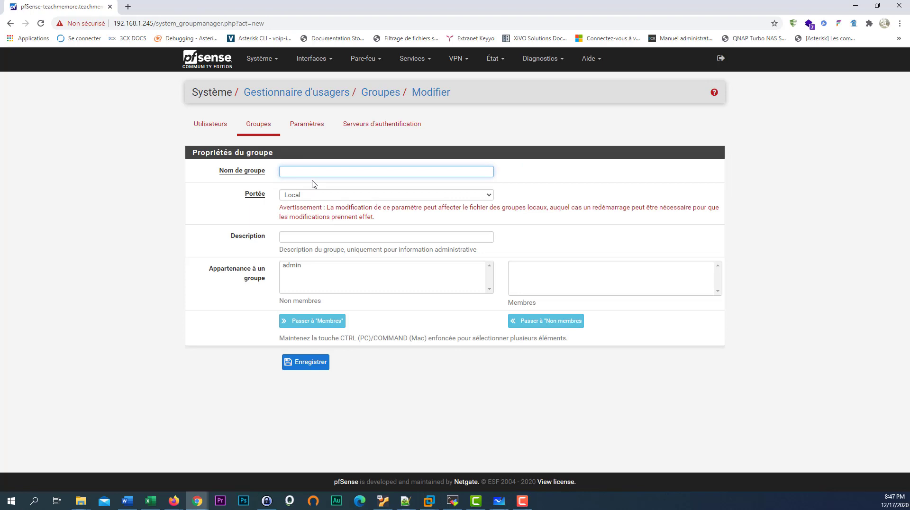
pyautogui.write('GU')
pyautogui.click(313, 189)
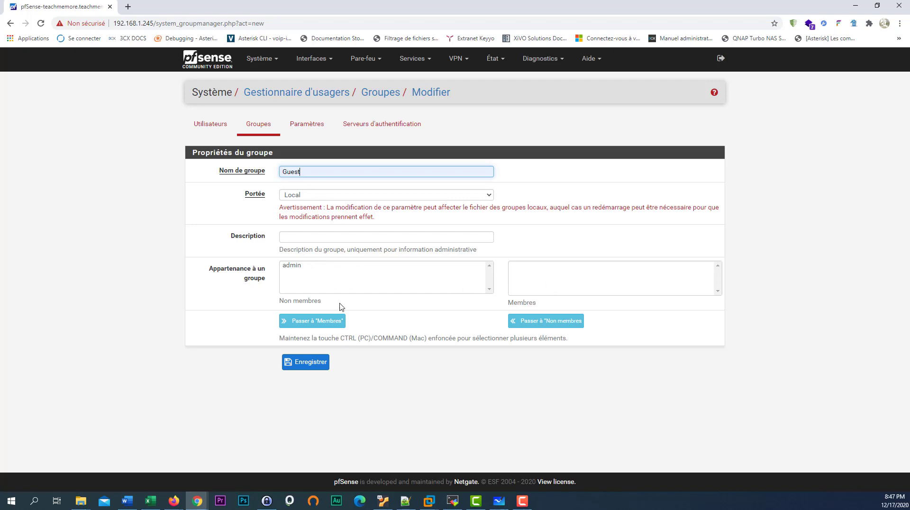
pyautogui.click(295, 271)
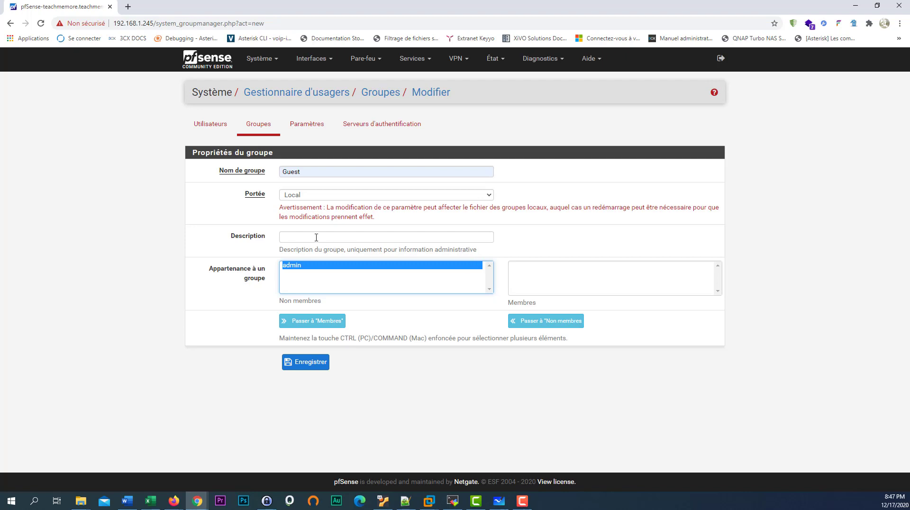
pyautogui.click(318, 173)
pyautogui.moveTo(319, 172); pyautogui.dragTo(277, 173)
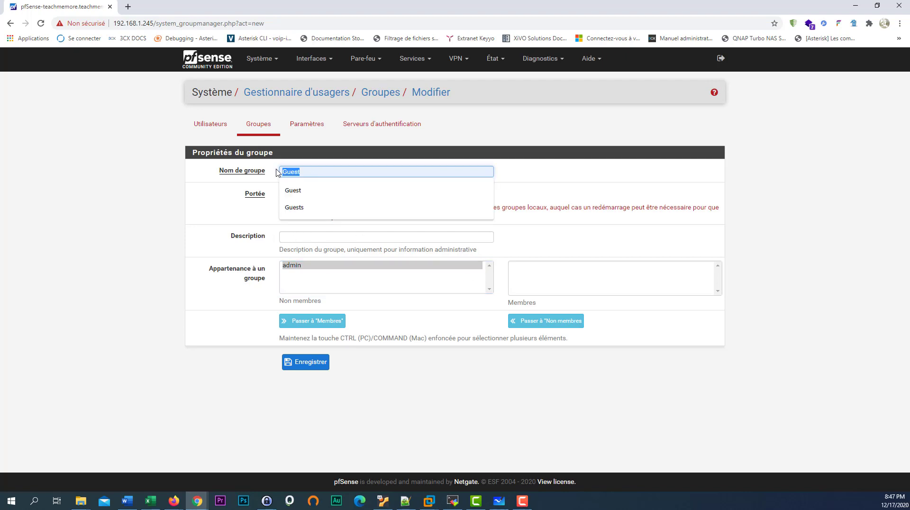
pyautogui.click(231, 212)
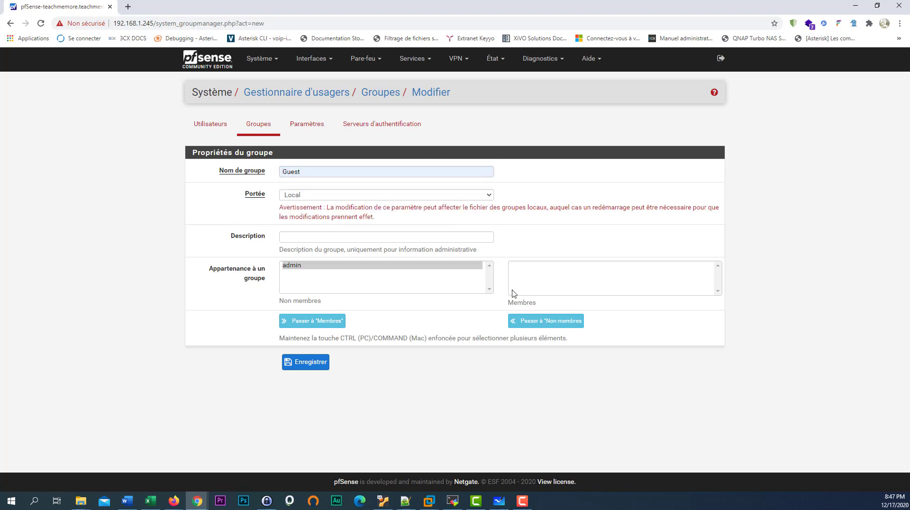
pyautogui.click(310, 366)
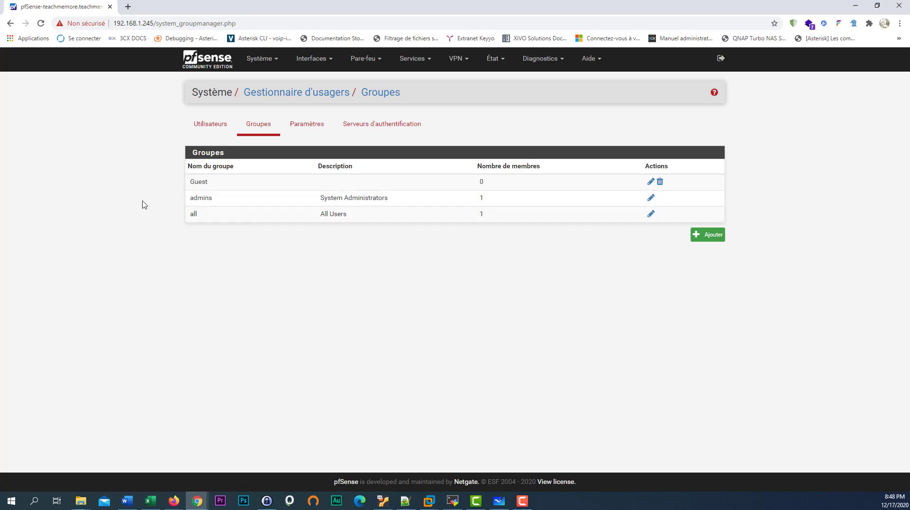
pyautogui.click(651, 182)
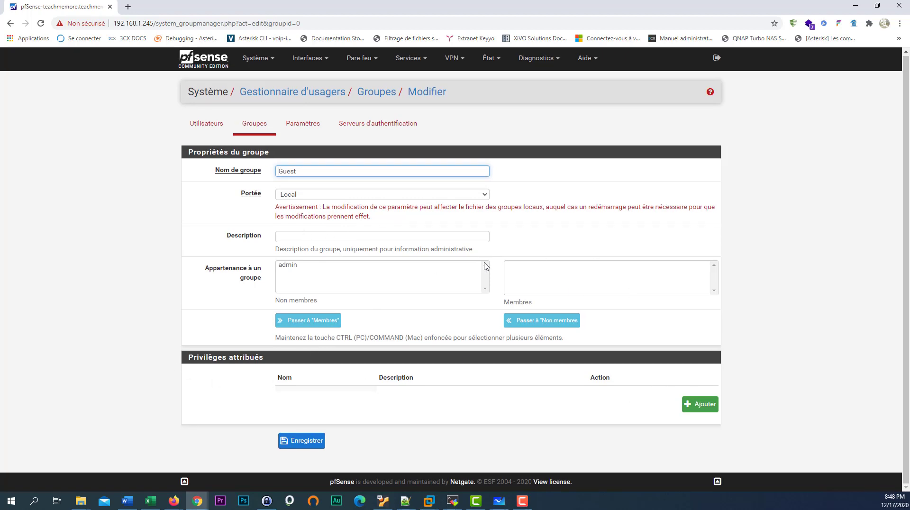
# - Grant the Guest group the 'User - Services: Captive Portal login' privilege and save the group
pyautogui.click(699, 412)
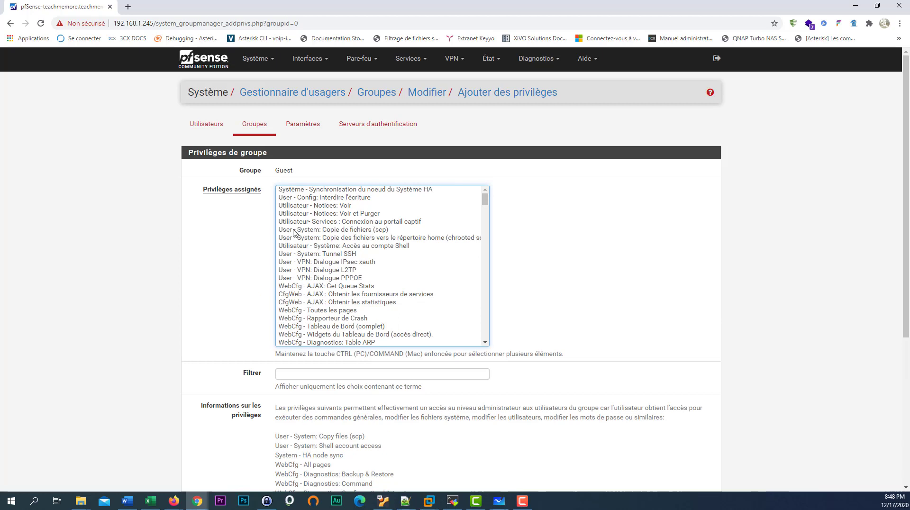
pyautogui.click(390, 226)
pyautogui.scroll(-1, 401, 232)
pyautogui.scroll(-5, 579, 365)
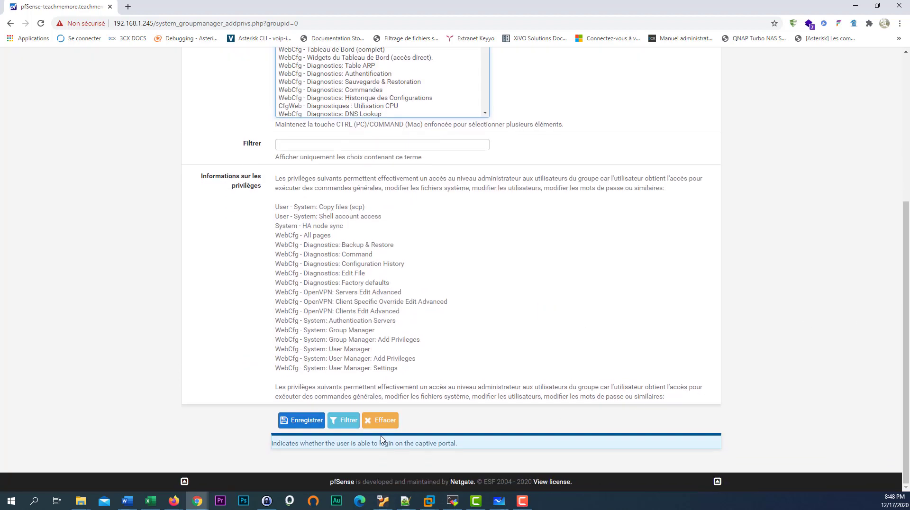
pyautogui.click(306, 423)
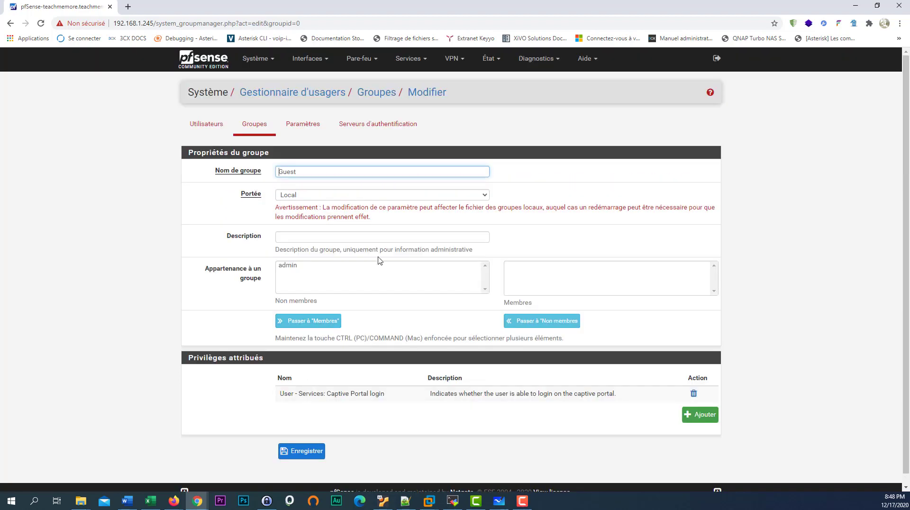
pyautogui.click(315, 452)
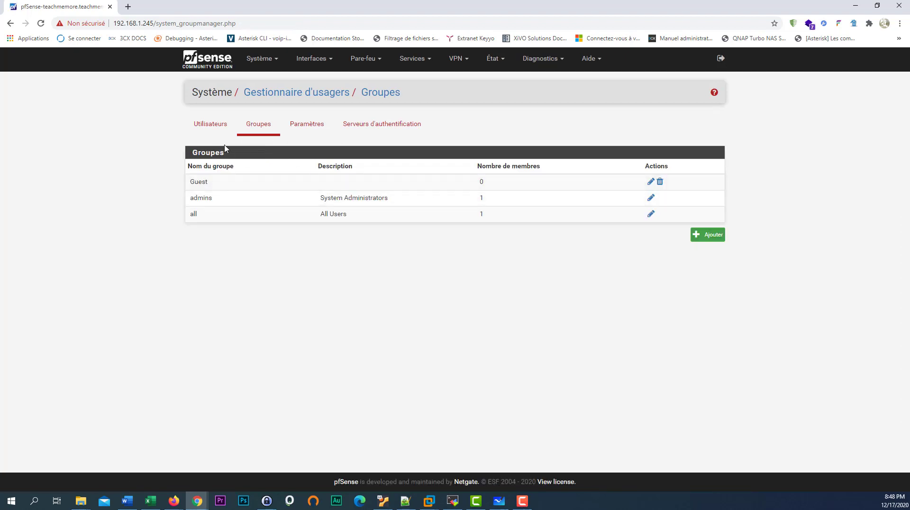
pyautogui.click(210, 134)
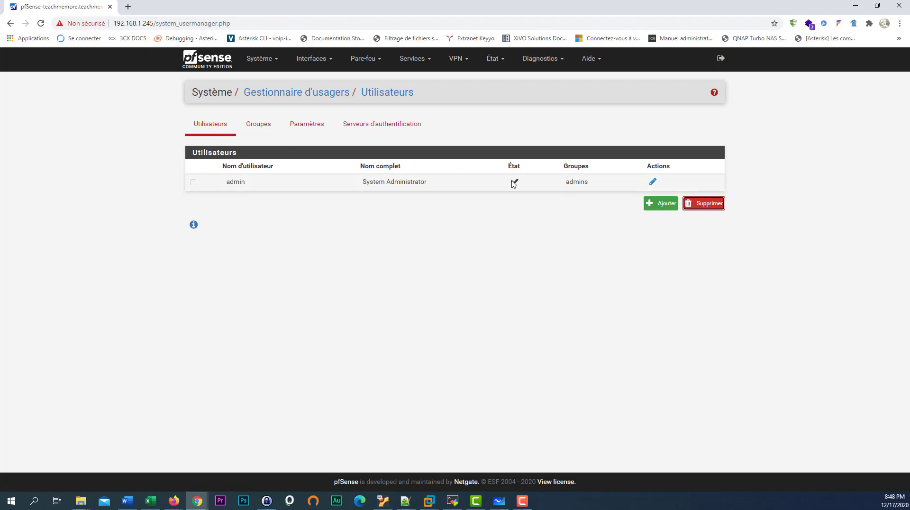
# - Start a new user toto, entering its password, confirmation and full name
pyautogui.click(662, 203)
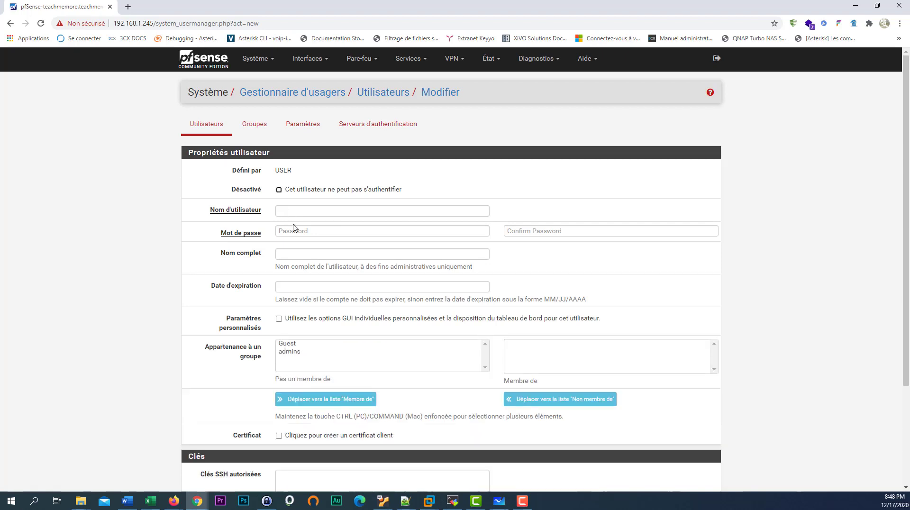
pyautogui.click(292, 211)
pyautogui.click(297, 247)
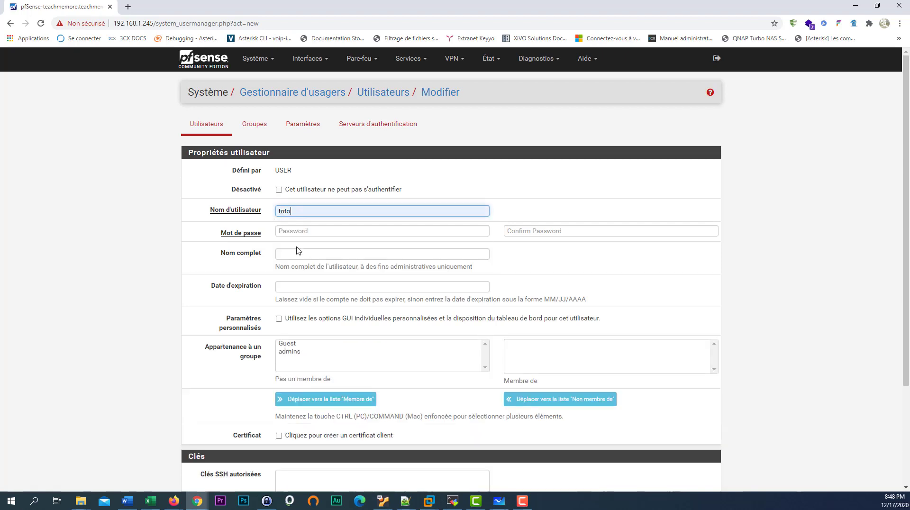
pyautogui.click(296, 232)
pyautogui.write('toto')
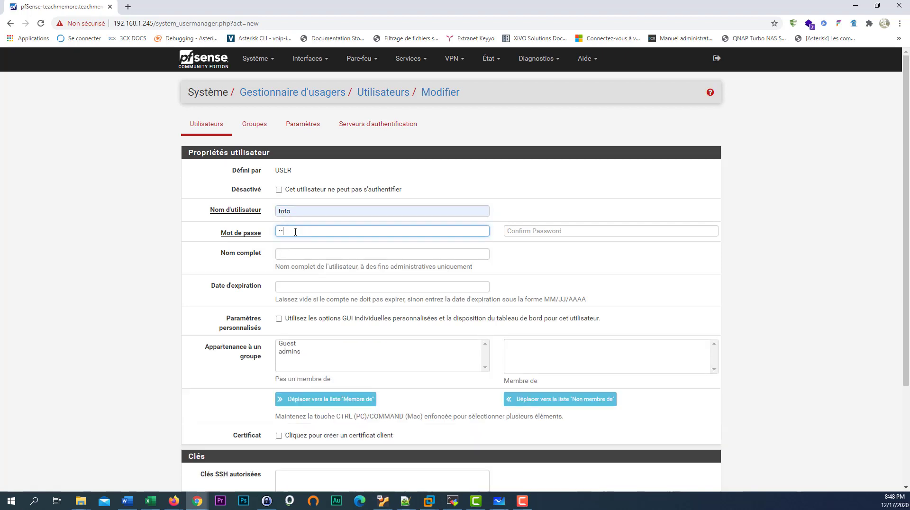
pyautogui.click(513, 228)
pyautogui.write('t')
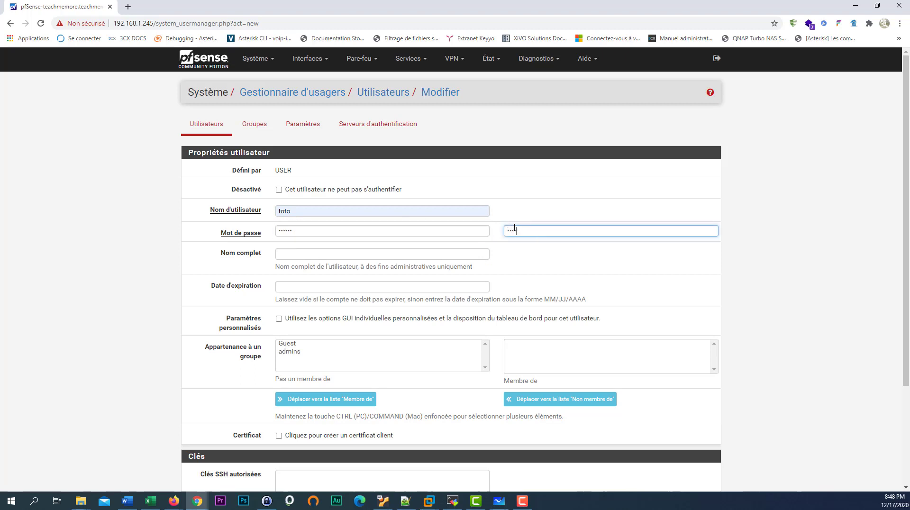
pyautogui.click(301, 254)
pyautogui.write('toto')
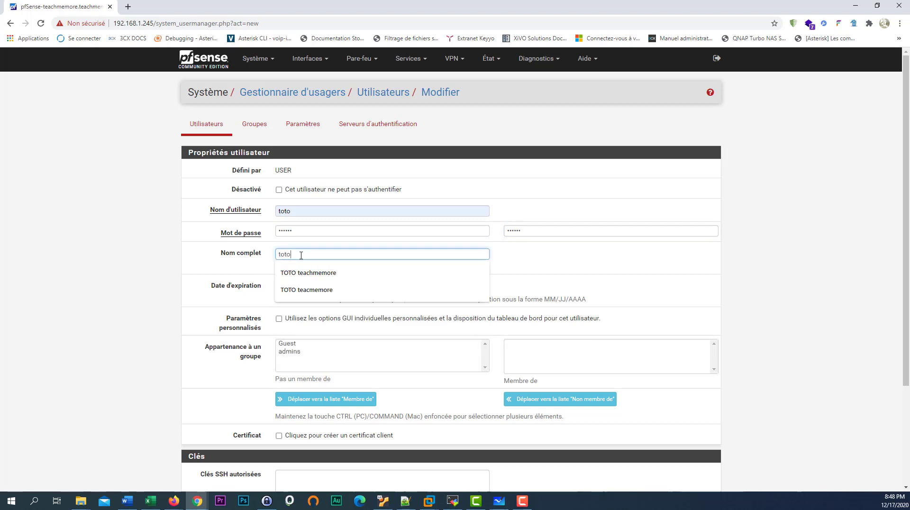
pyautogui.click(303, 273)
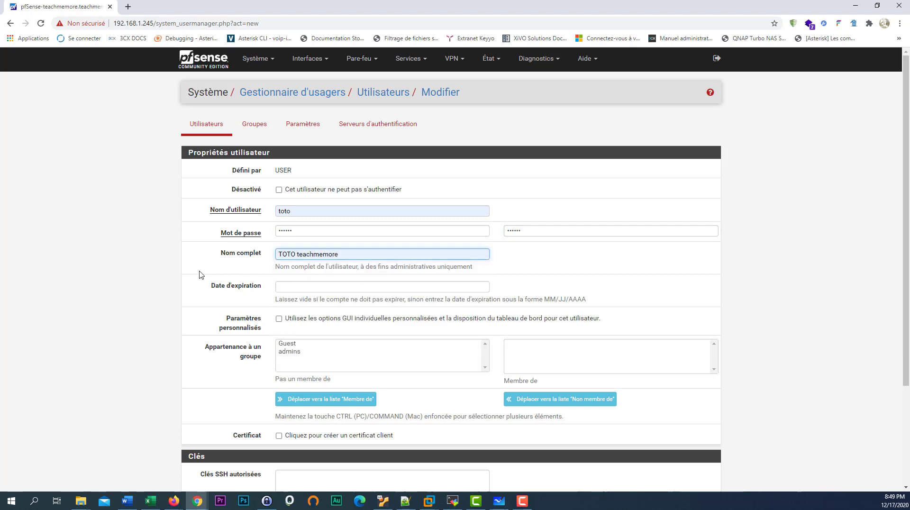
pyautogui.click(80, 212)
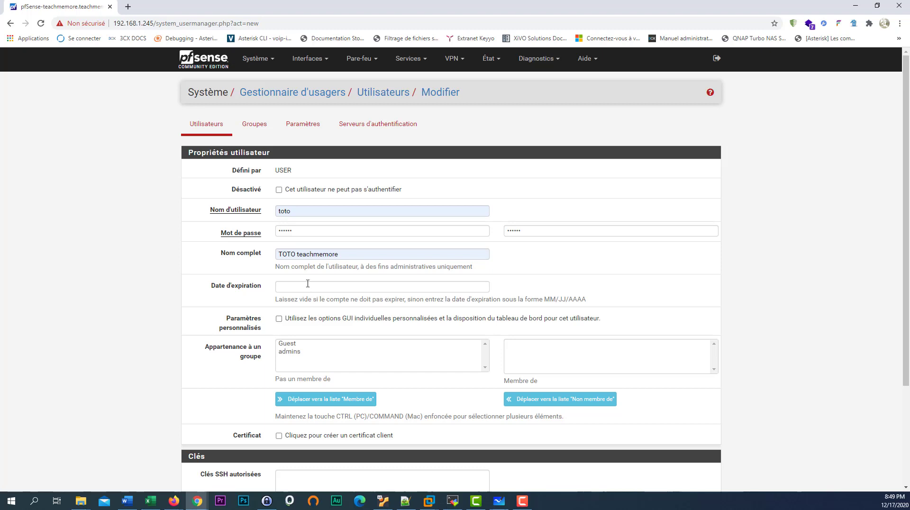
# - Make the user a member of the Guest group and save it
pyautogui.scroll(-1, 309, 327)
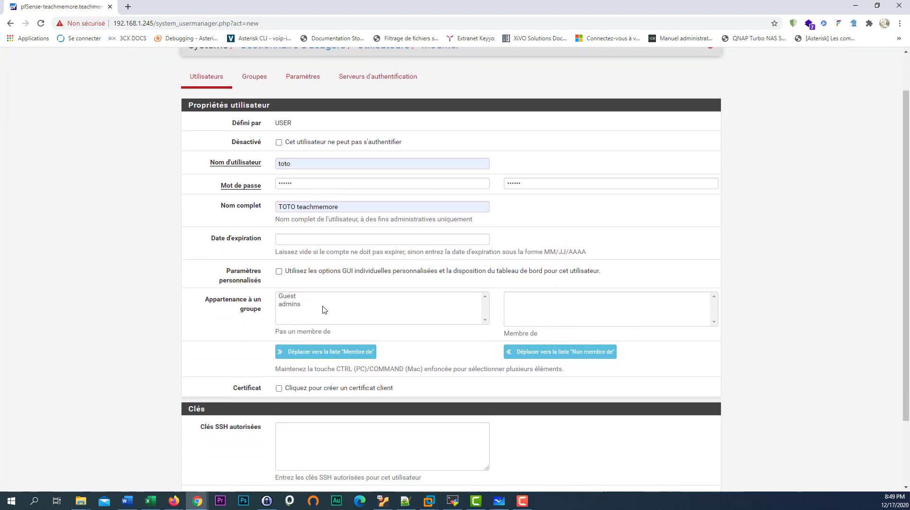
pyautogui.click(289, 296)
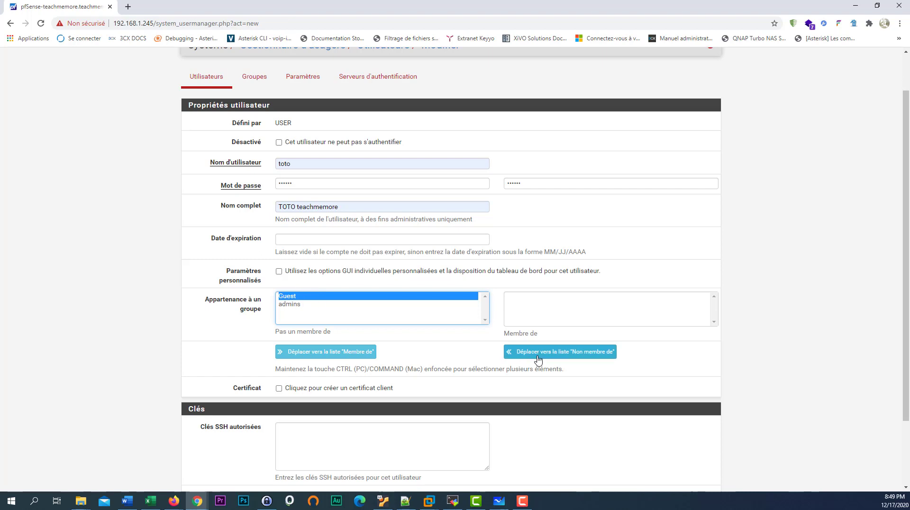
pyautogui.click(348, 353)
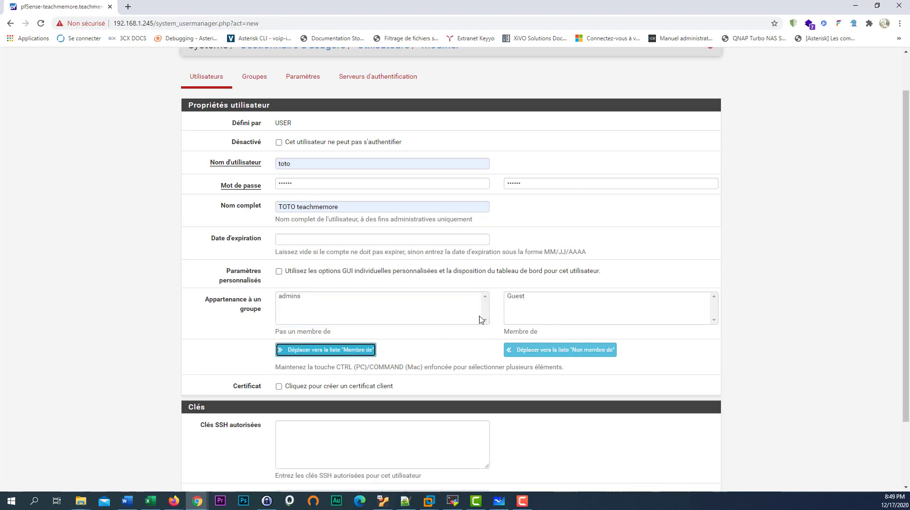
pyautogui.scroll(-2, 478, 323)
pyautogui.click(312, 445)
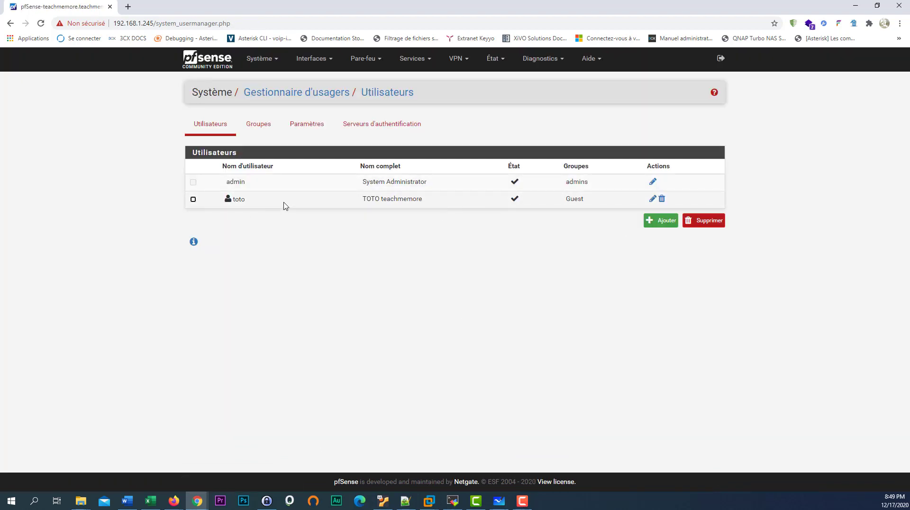
pyautogui.click(651, 201)
pyautogui.scroll(-1, 417, 379)
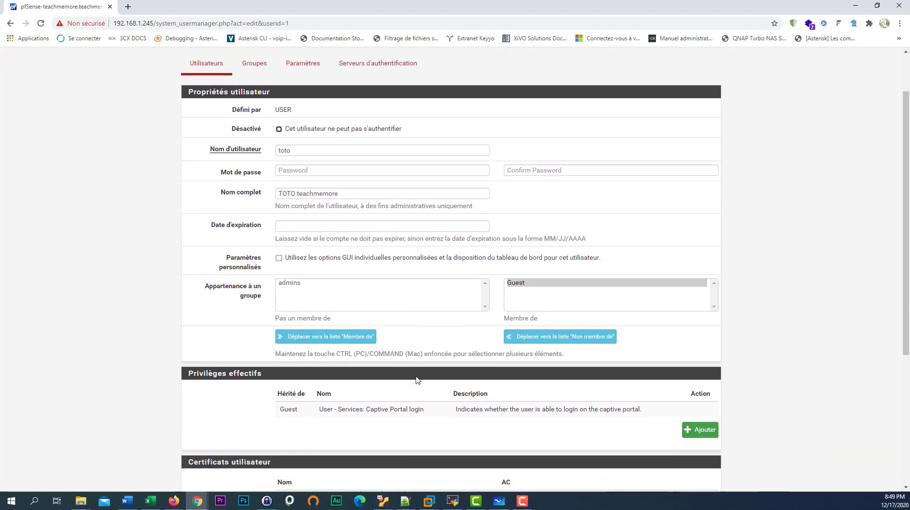
pyautogui.scroll(-2, 417, 379)
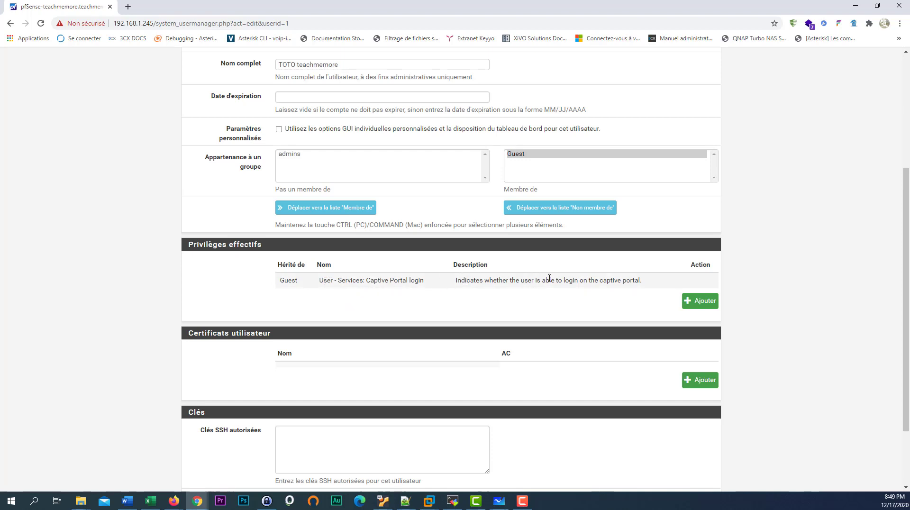
pyautogui.scroll(-3, 433, 365)
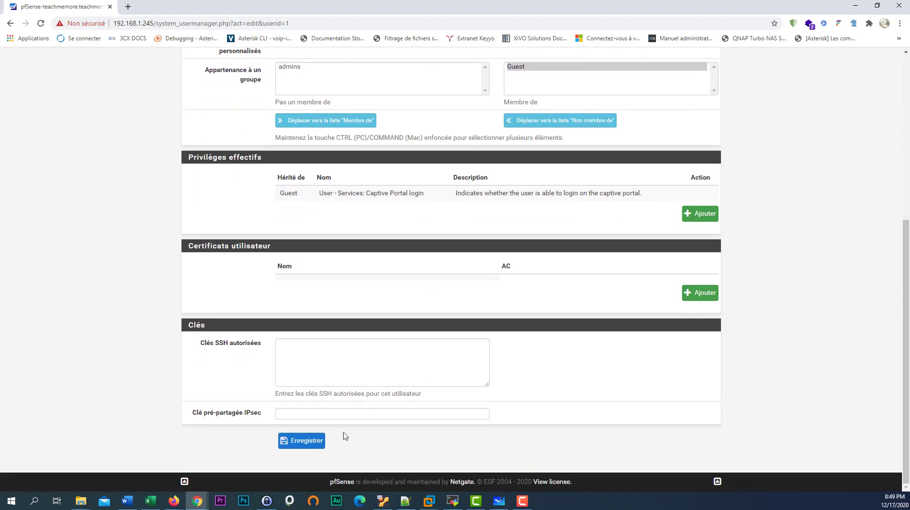
pyautogui.click(308, 440)
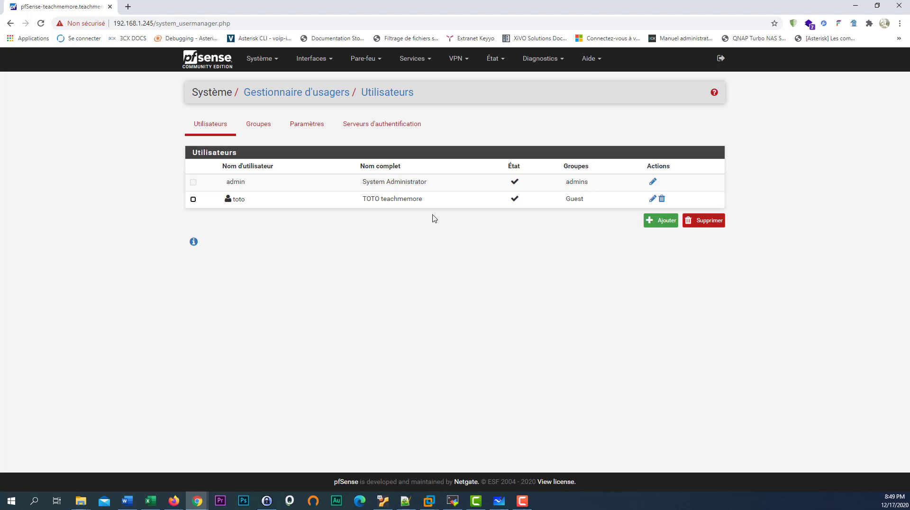
pyautogui.click(856, 11)
# - Log into the captive portal with the saved credentials and accepted terms, then open a new tab
pyautogui.click(404, 315)
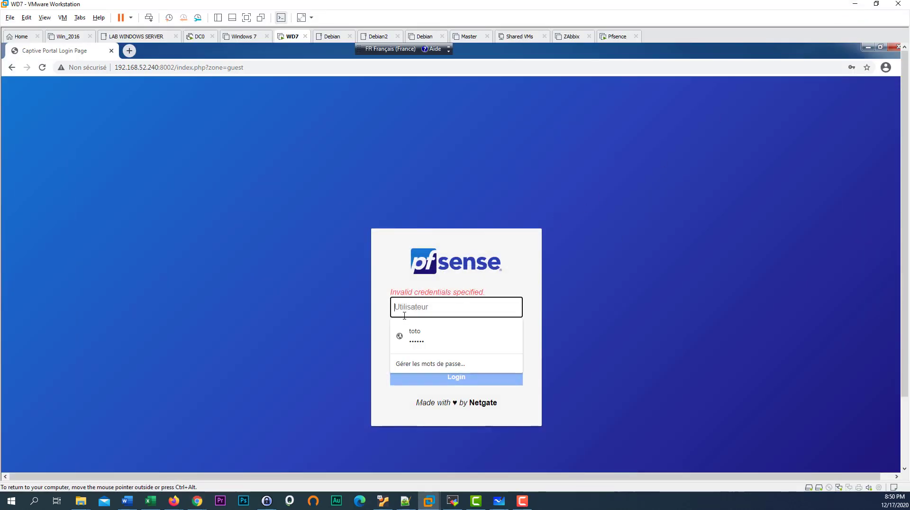
pyautogui.click(411, 334)
pyautogui.click(398, 362)
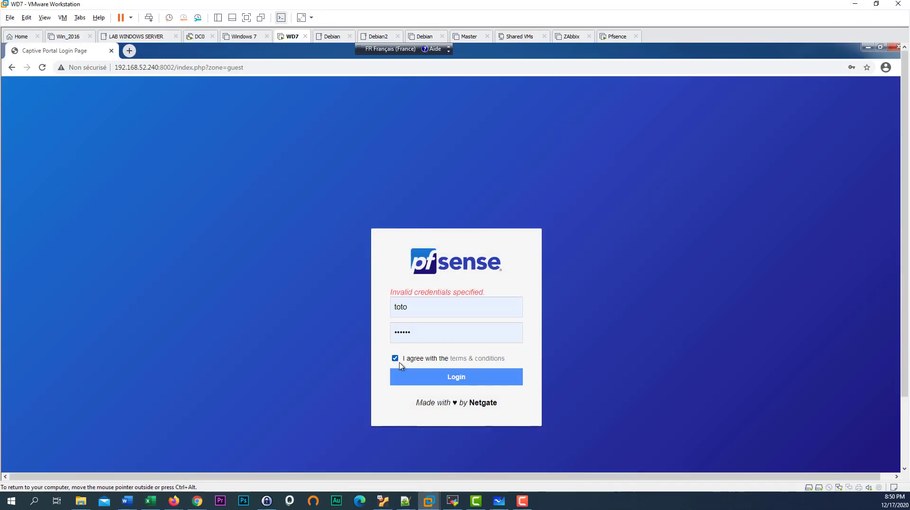
pyautogui.click(433, 382)
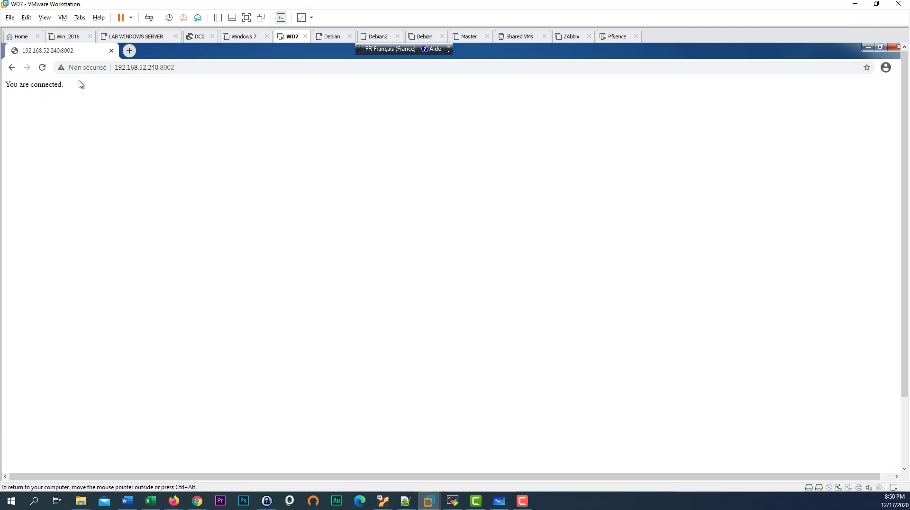
pyautogui.click(129, 51)
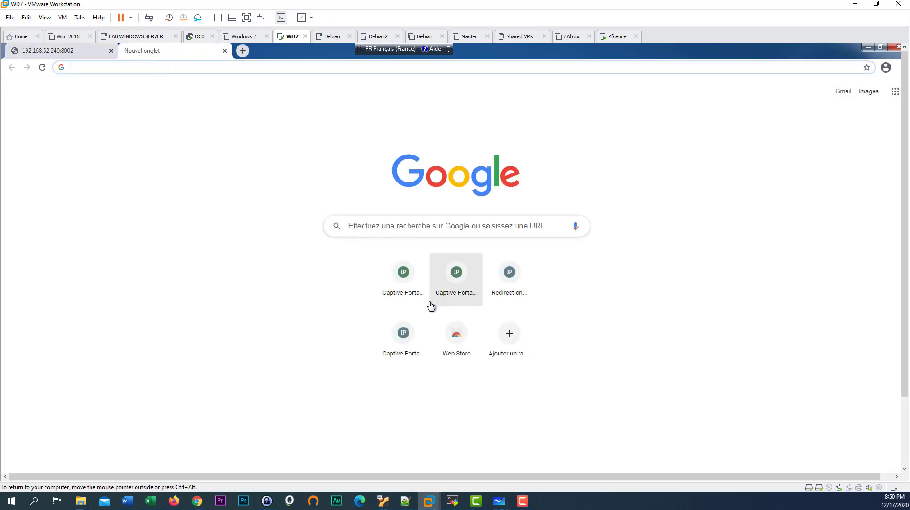
# - Search Google for 'yahoo' in the guest browser, then minimize the browser
pyautogui.click(394, 225)
pyautogui.write('yah')
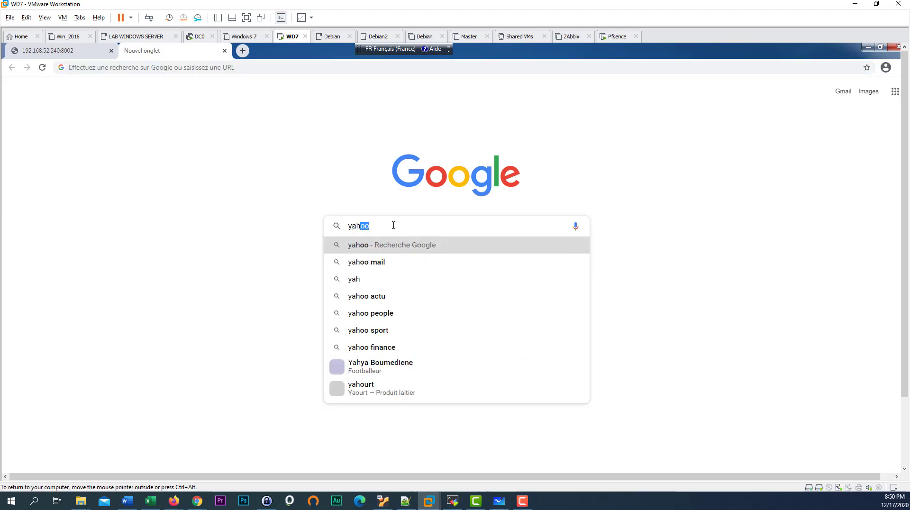
pyautogui.write('oo')
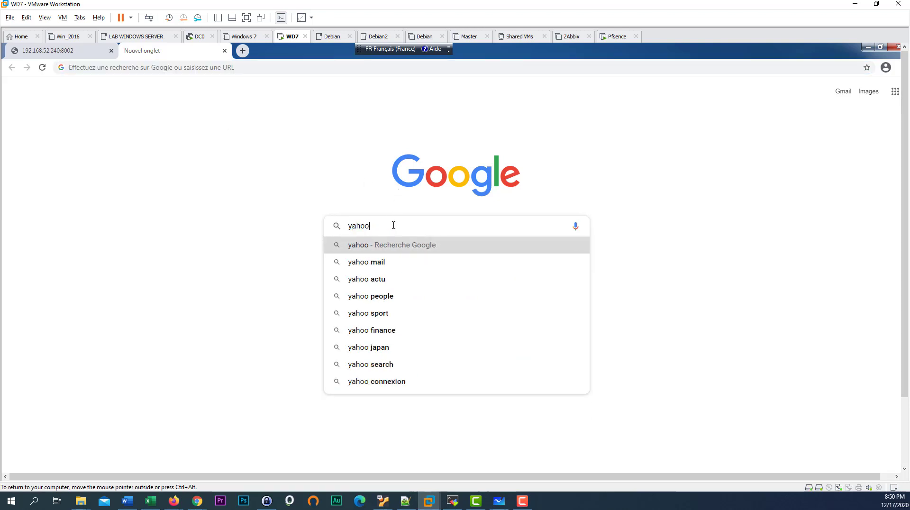
pyautogui.press('Return')
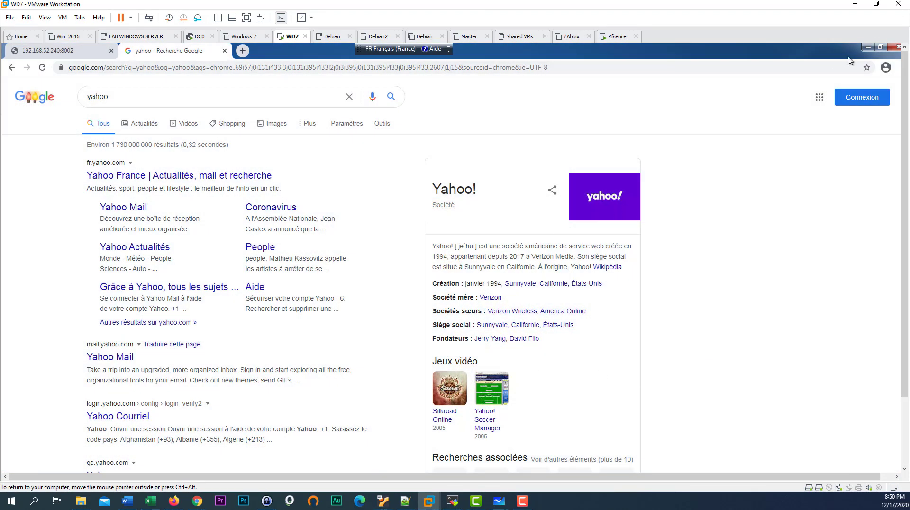
pyautogui.click(867, 48)
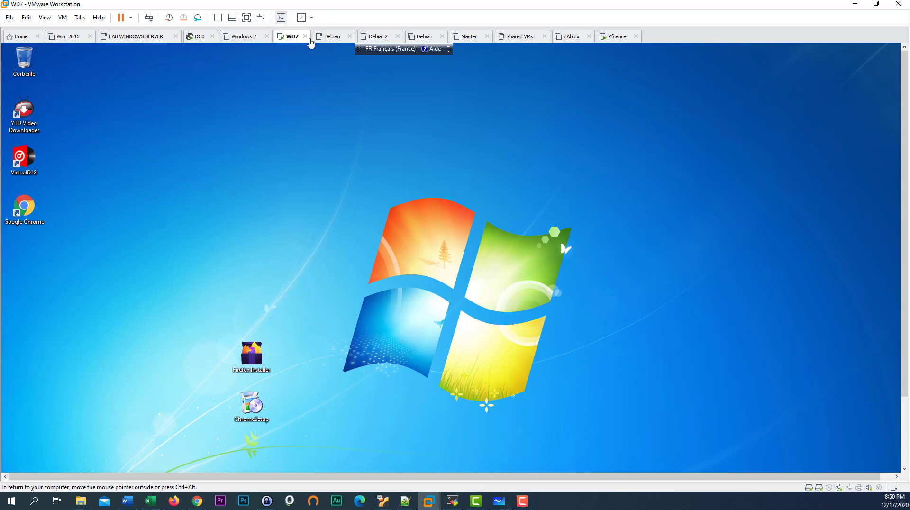
# - Restore the guest Chrome window and show the 'You are connected' portal tab
pyautogui.moveTo(905, 351); pyautogui.dragTo(905, 418)
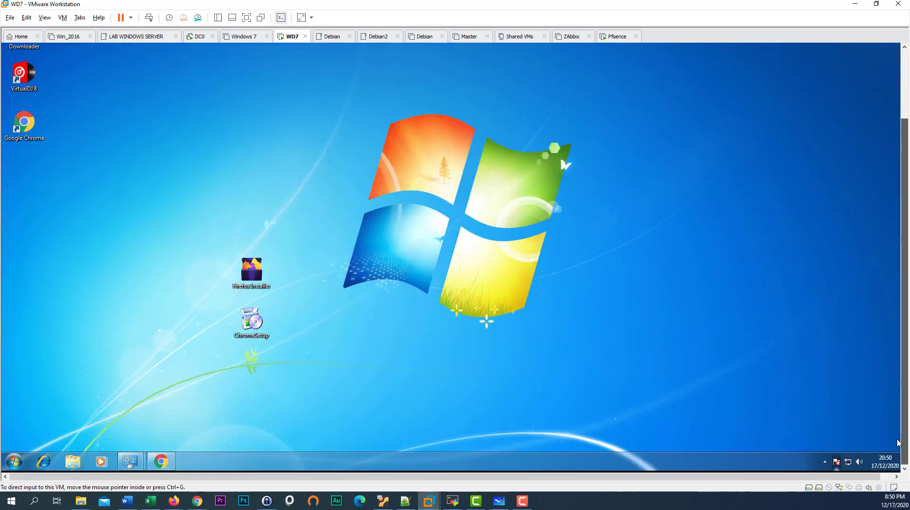
pyautogui.click(160, 461)
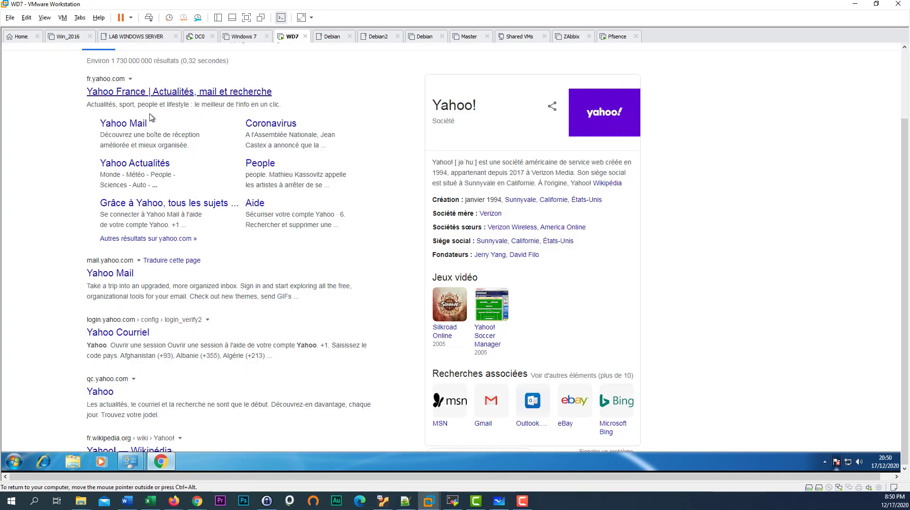
pyautogui.scroll(3, 906, 195)
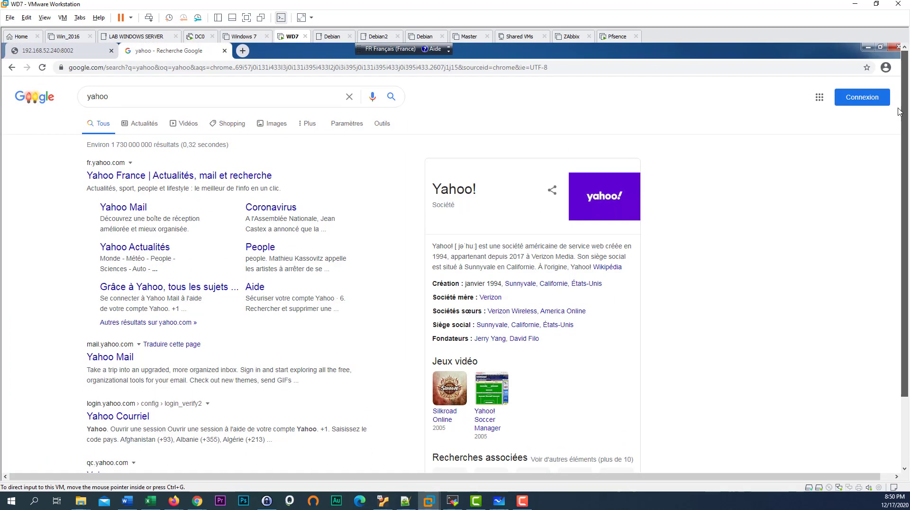
pyautogui.click(65, 51)
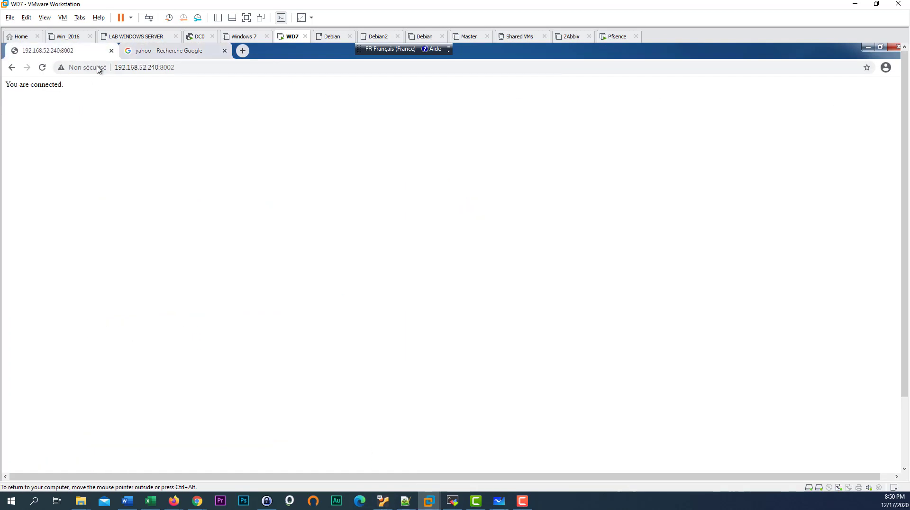
# - Check the portal address 192.168.52.240:8002, then return to the 'yahoo' results tab
pyautogui.moveTo(153, 66); pyautogui.dragTo(111, 63)
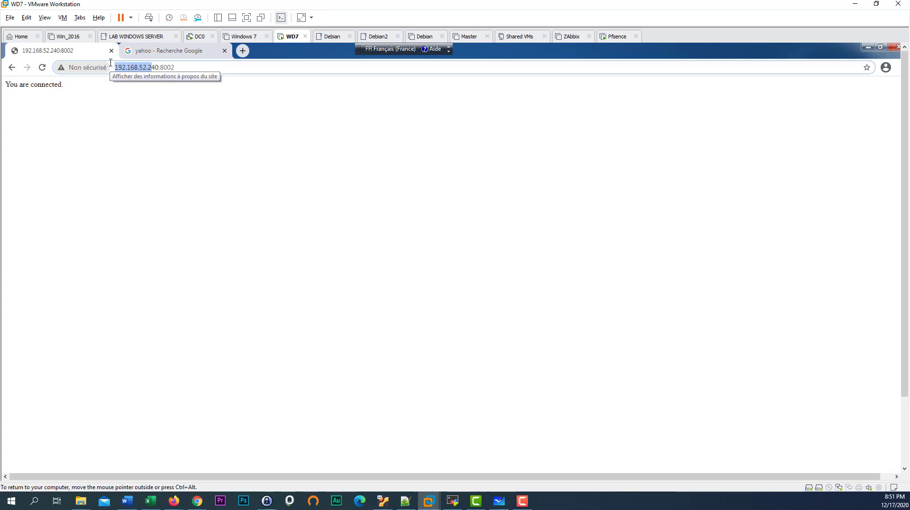
pyautogui.moveTo(111, 62); pyautogui.dragTo(189, 67)
pyautogui.click(192, 67)
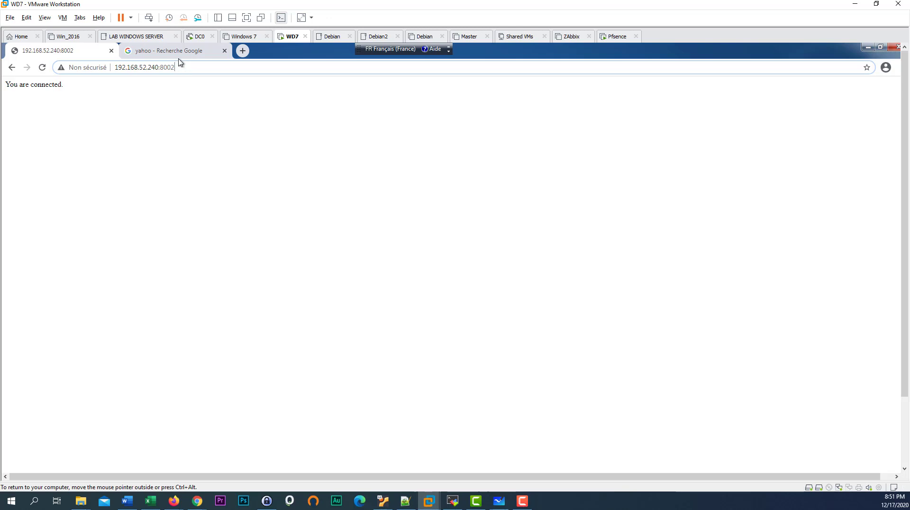
pyautogui.click(179, 52)
pyautogui.click(74, 53)
pyautogui.click(152, 53)
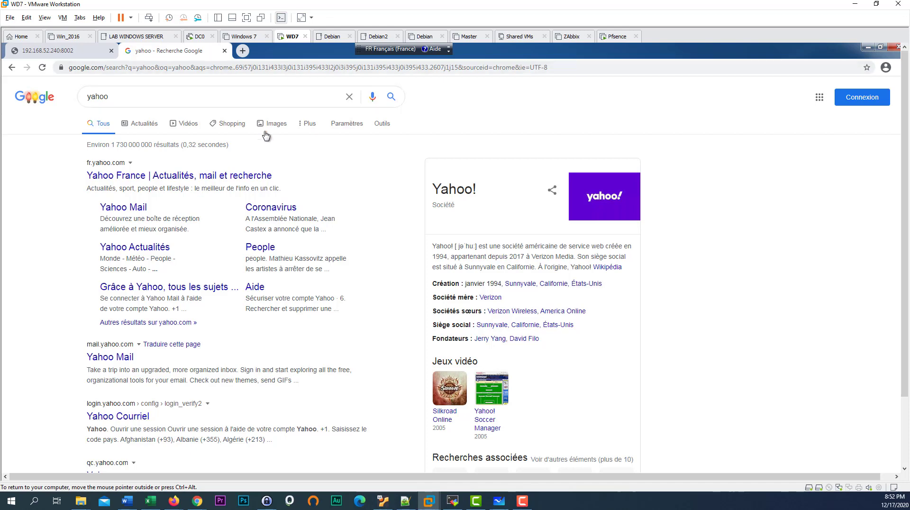
# - Minimize the guest Chrome window to reveal the Windows 7 desktop
pyautogui.click(868, 47)
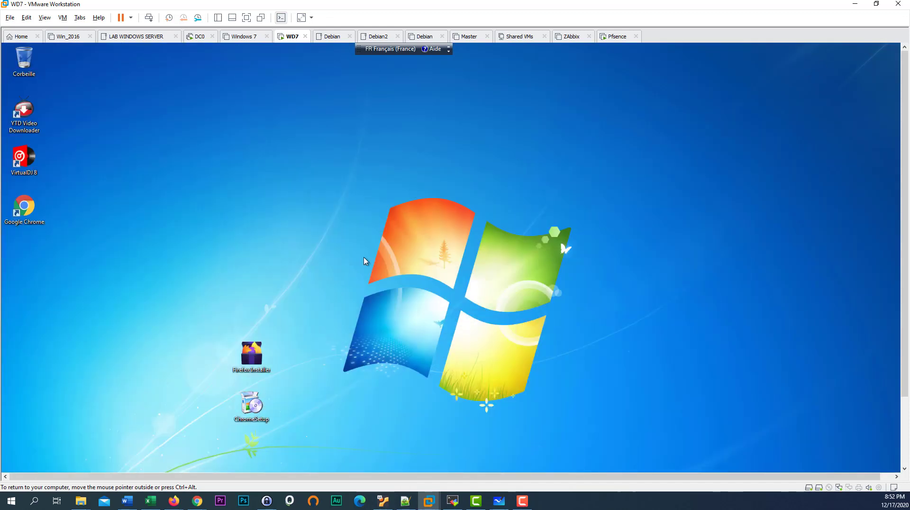
pyautogui.moveTo(904, 209); pyautogui.dragTo(514, 312)
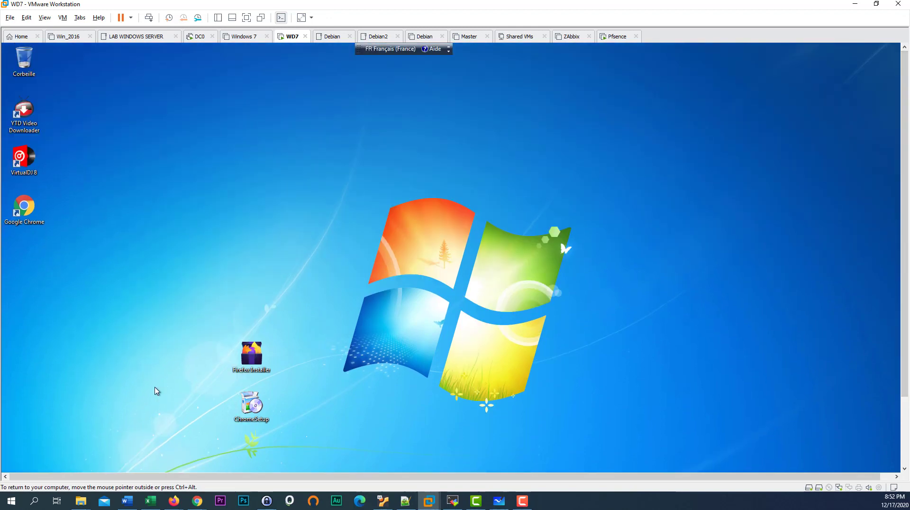